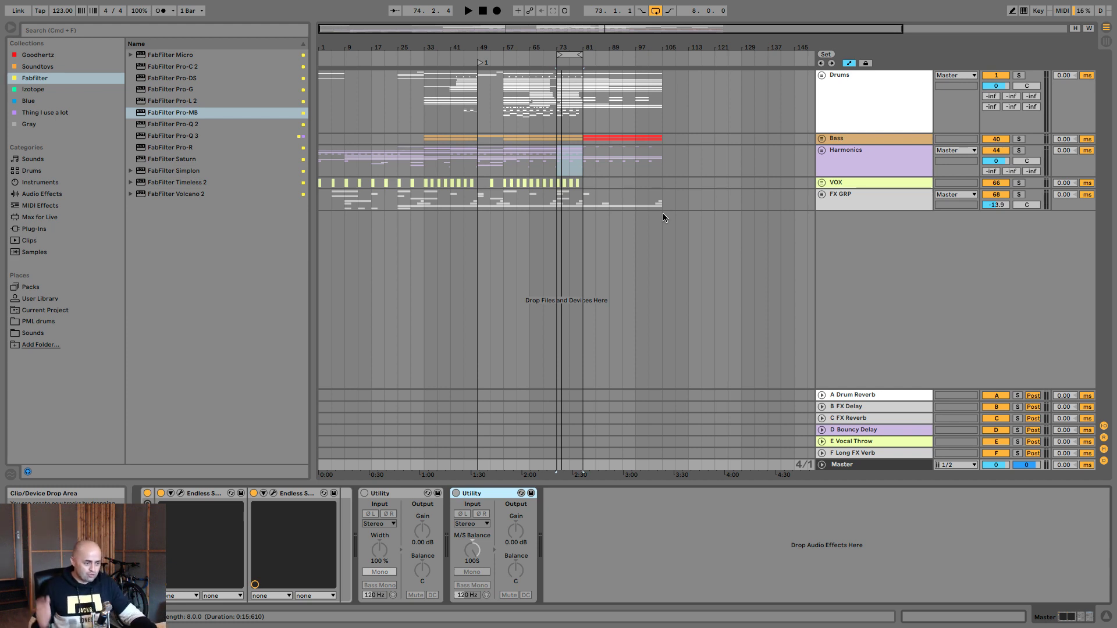
Step: Add FabFilter Pro-MB after the Utility devices on the Master track and create a low-mid band
{"action": "key", "text": "space"}
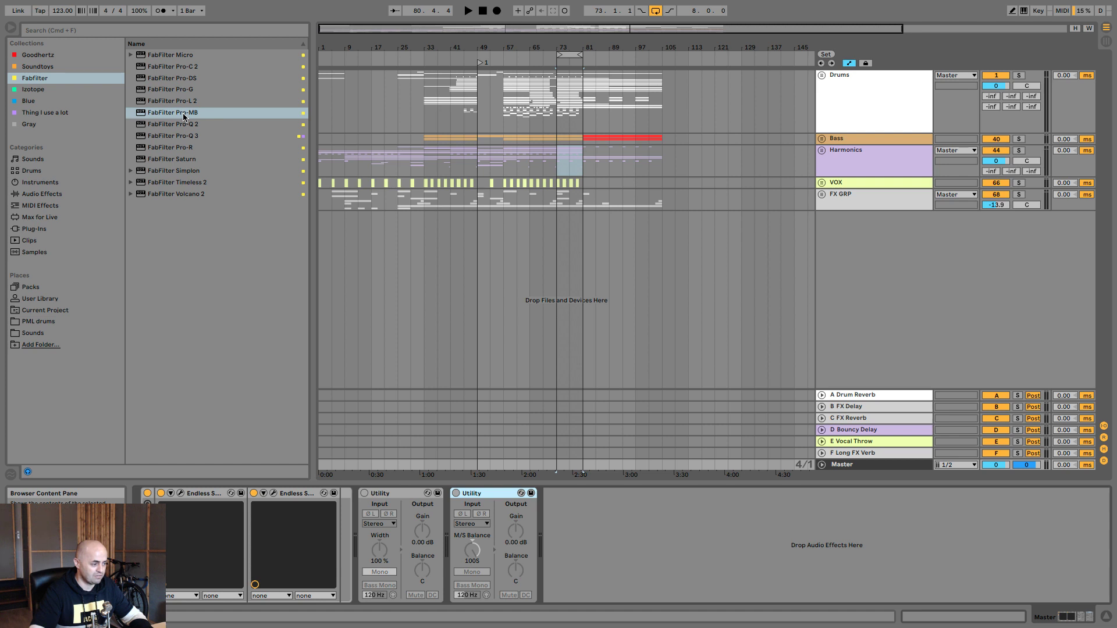
{"action": "left_click_drag", "start_coordinate": [183, 117], "coordinate": [572, 493]}
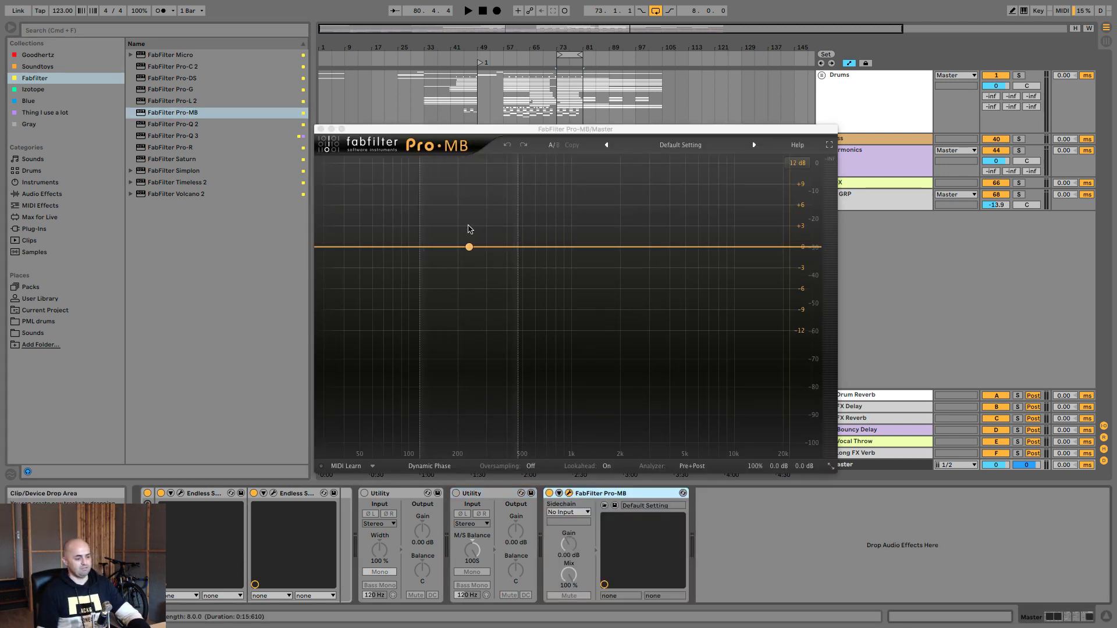
{"action": "left_click", "coordinate": [477, 232]}
Step: Audition the Pro-MB band in solo during playback, centre it at about 332 Hz and turn its solo off
{"action": "key", "text": "space"}
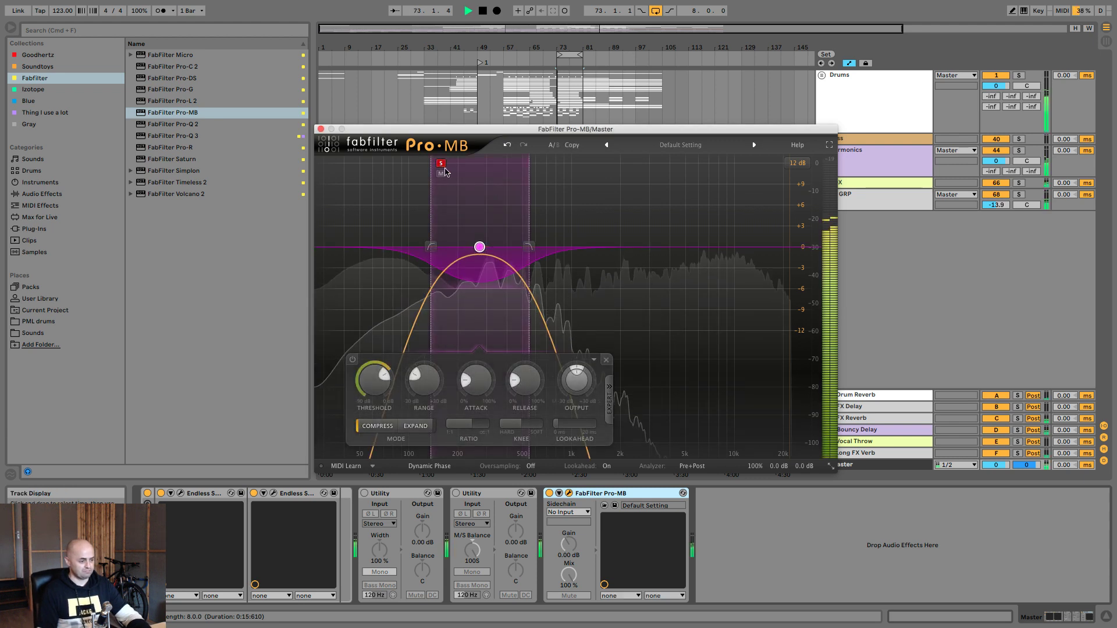
{"action": "mouse_move", "coordinate": [480, 247]}
{"action": "left_mouse_down"}
{"action": "mouse_move", "coordinate": [517, 248]}
{"action": "mouse_move", "coordinate": [495, 250]}
{"action": "left_mouse_up"}
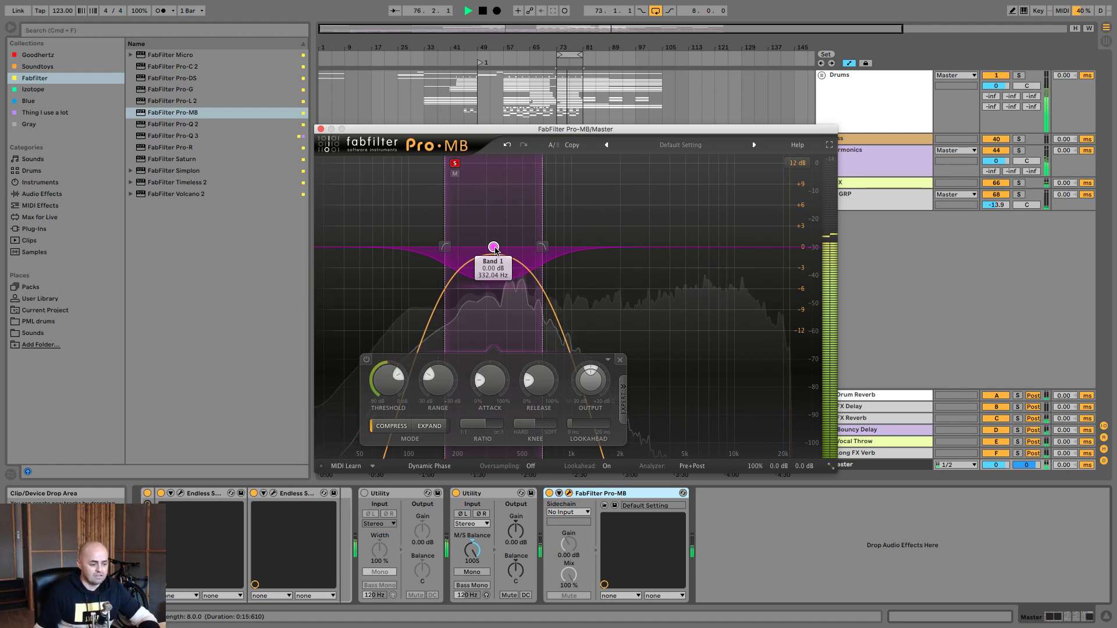
{"action": "key", "text": "space"}
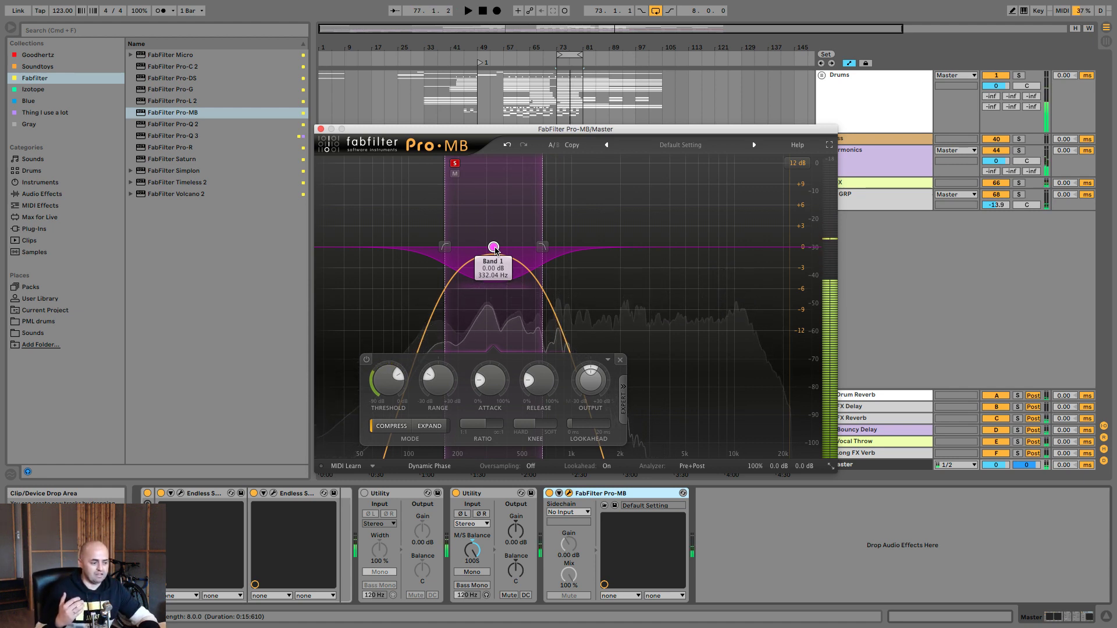
{"action": "key", "text": "space"}
{"action": "left_click", "coordinate": [455, 163]}
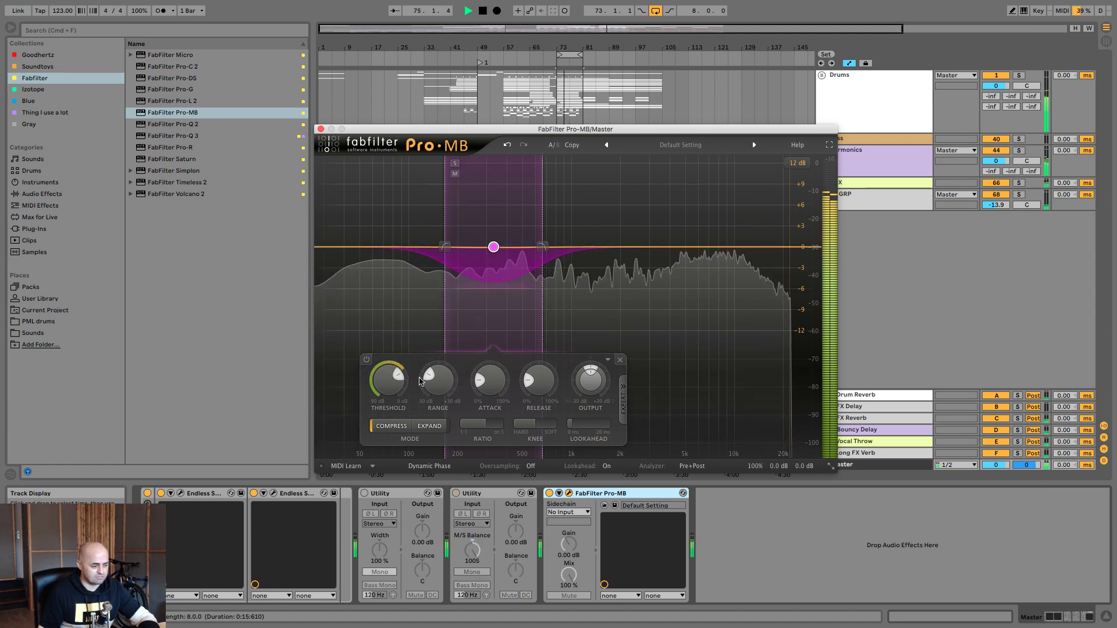
Step: Raise the Pro-MB band's threshold and set its range to about -0.47 dB while playing the loop
{"action": "left_click_drag", "start_coordinate": [392, 384], "coordinate": [437, 366]}
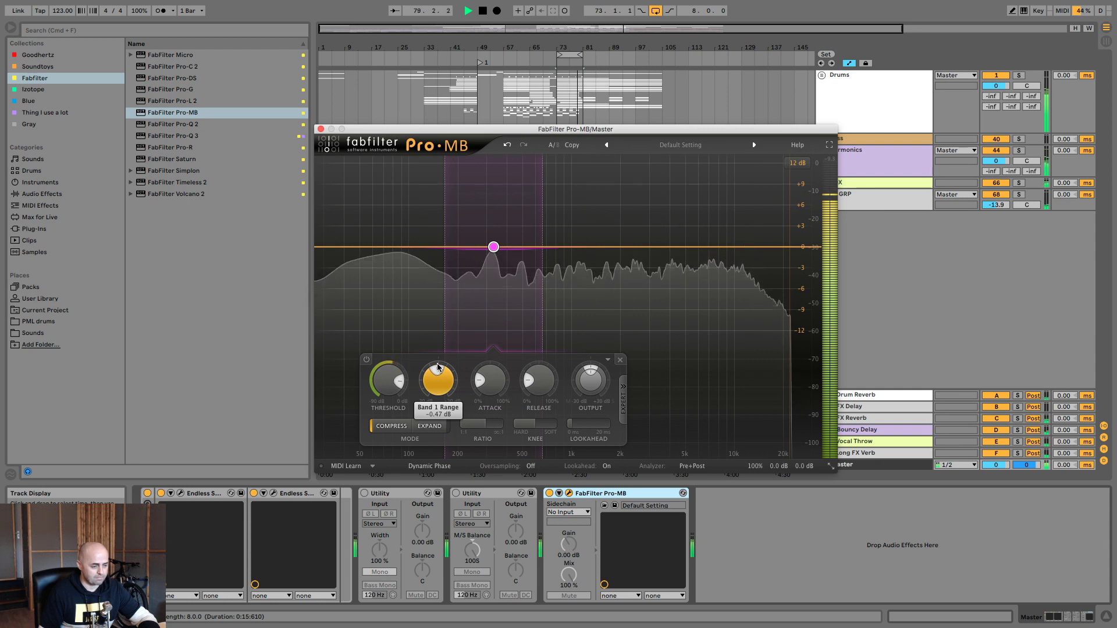
{"action": "key", "text": "space"}
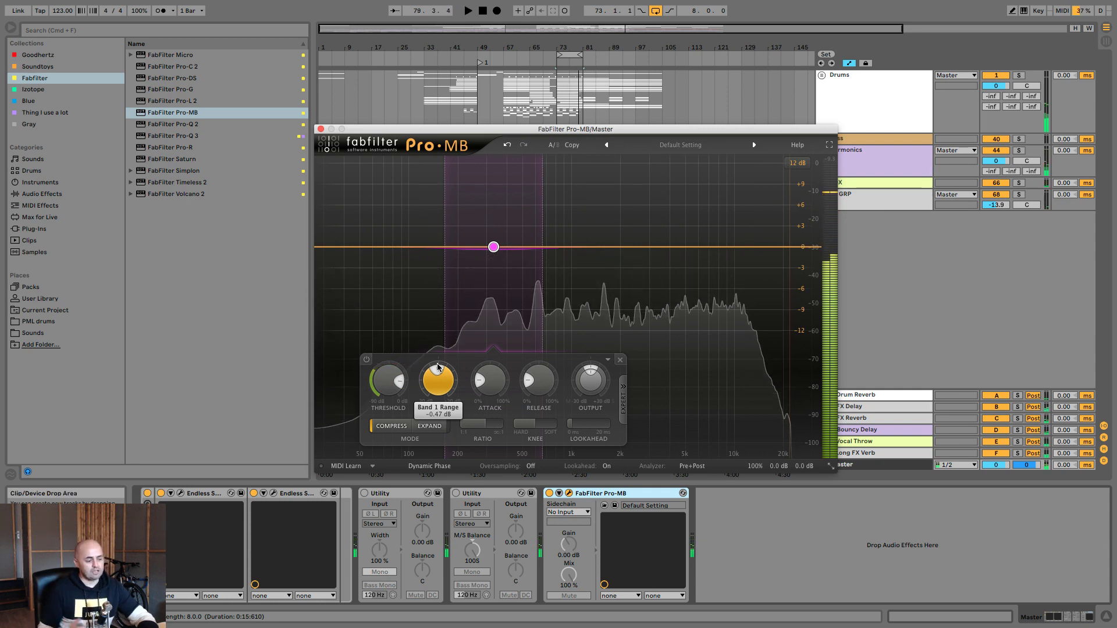
{"action": "left_click", "coordinate": [320, 129]}
Step: Search all browser results for "eq" and add EQ Eight after Pro-MB on the Master track
{"action": "left_click", "coordinate": [210, 32]}
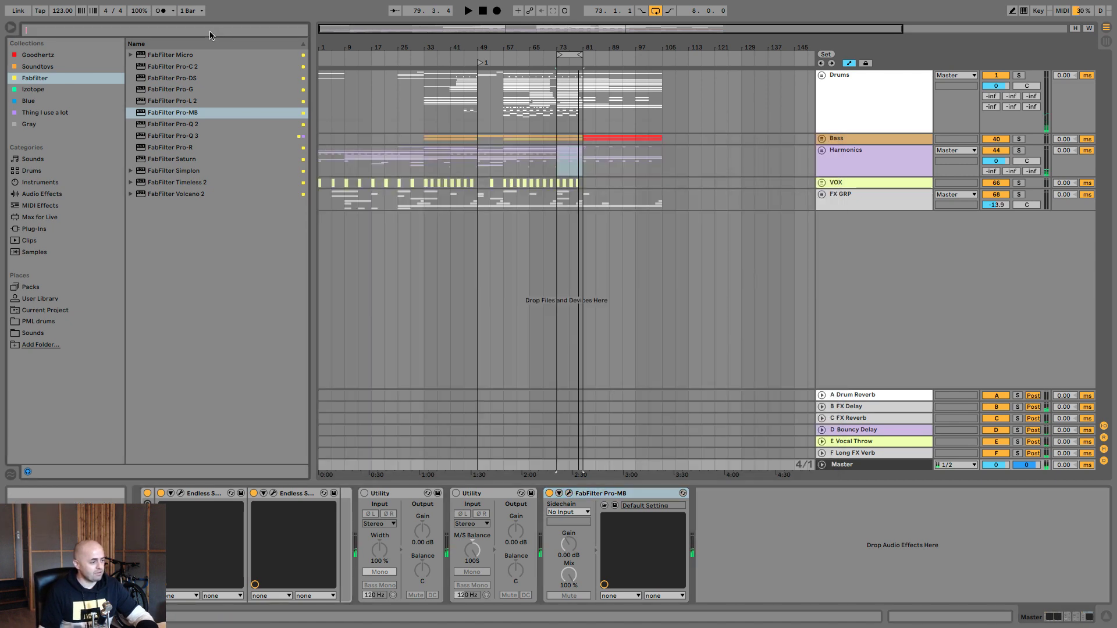
{"action": "type", "text": "eq"}
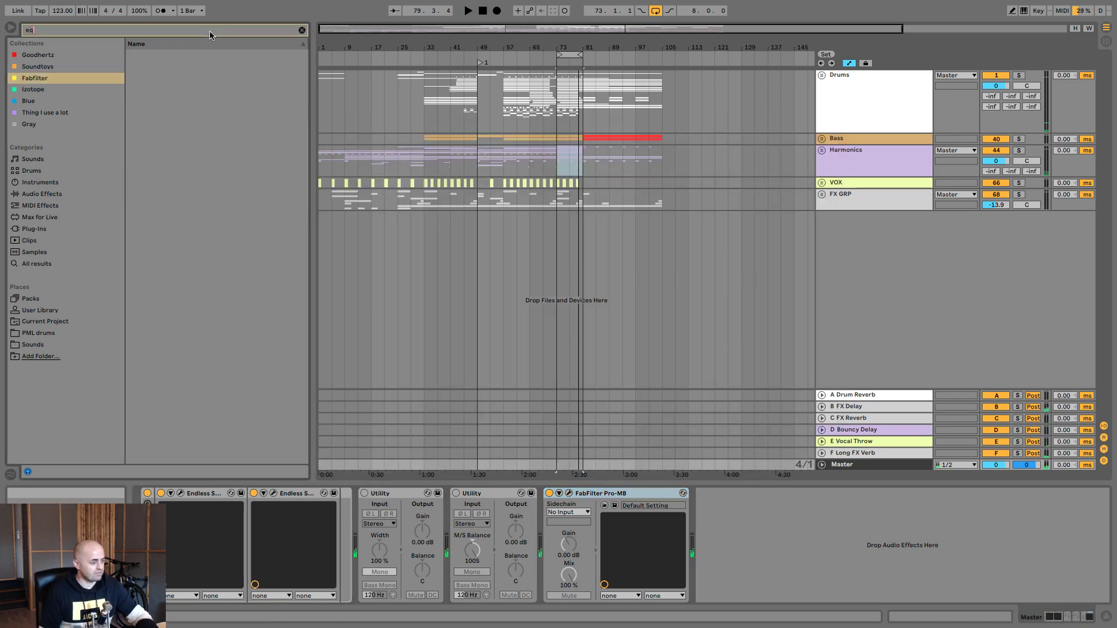
{"action": "left_click", "coordinate": [43, 263]}
{"action": "left_click_drag", "start_coordinate": [160, 67], "coordinate": [792, 489]}
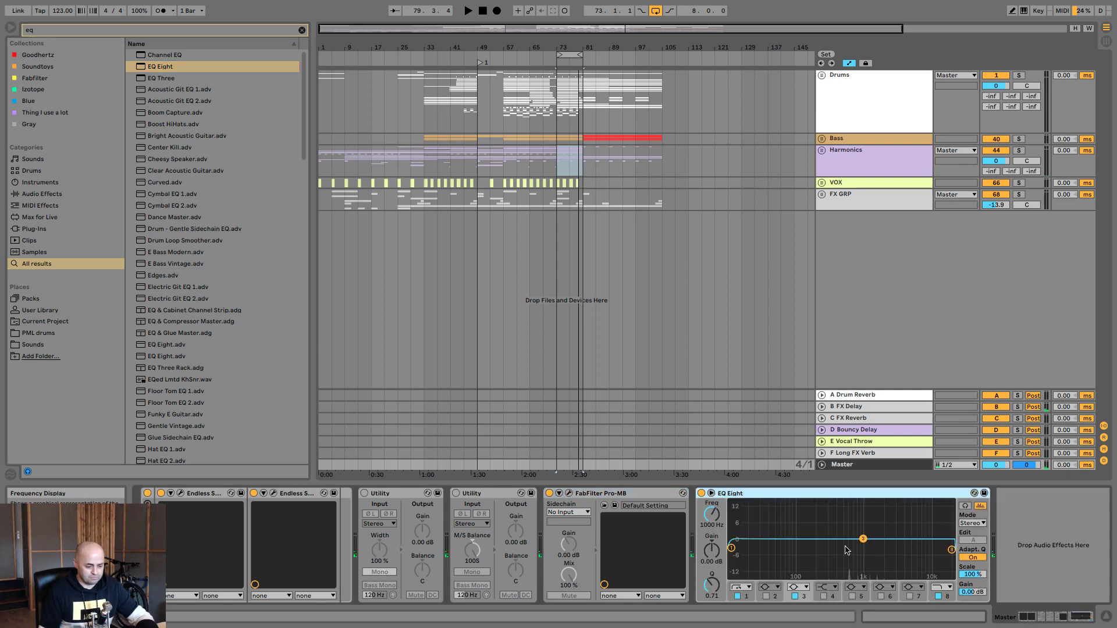
Step: Cut EQ Eight's filter 3 by about 3.1 dB at 198 Hz and switch the device to M/S mode
{"action": "left_click_drag", "start_coordinate": [863, 538], "coordinate": [816, 547]}
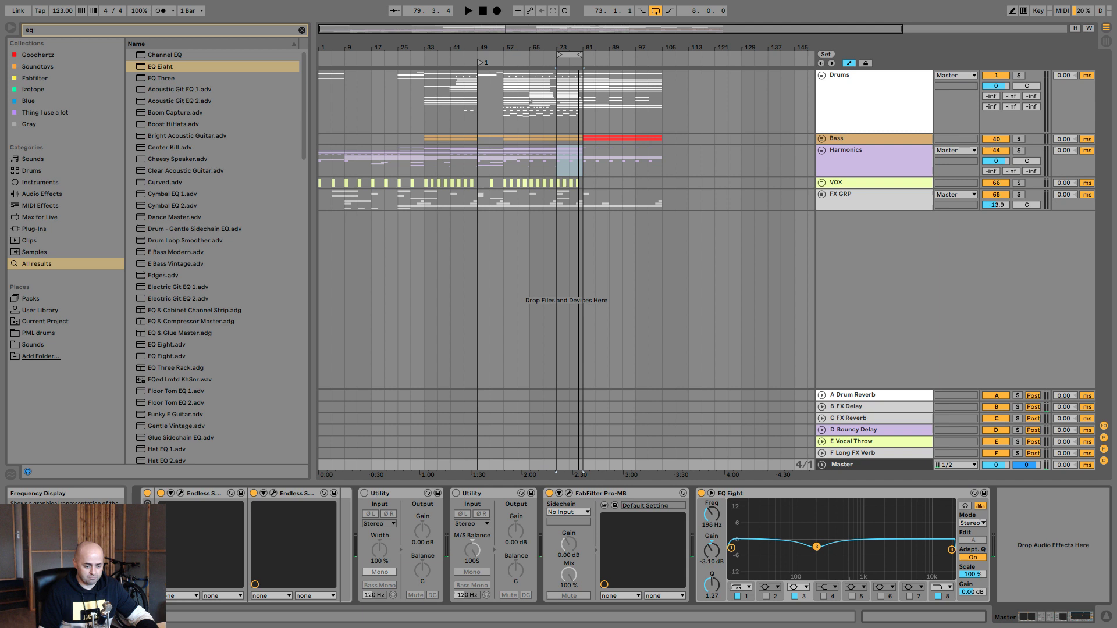
{"action": "left_click", "coordinate": [972, 523]}
{"action": "left_click", "coordinate": [971, 540]}
{"action": "left_click", "coordinate": [973, 540]}
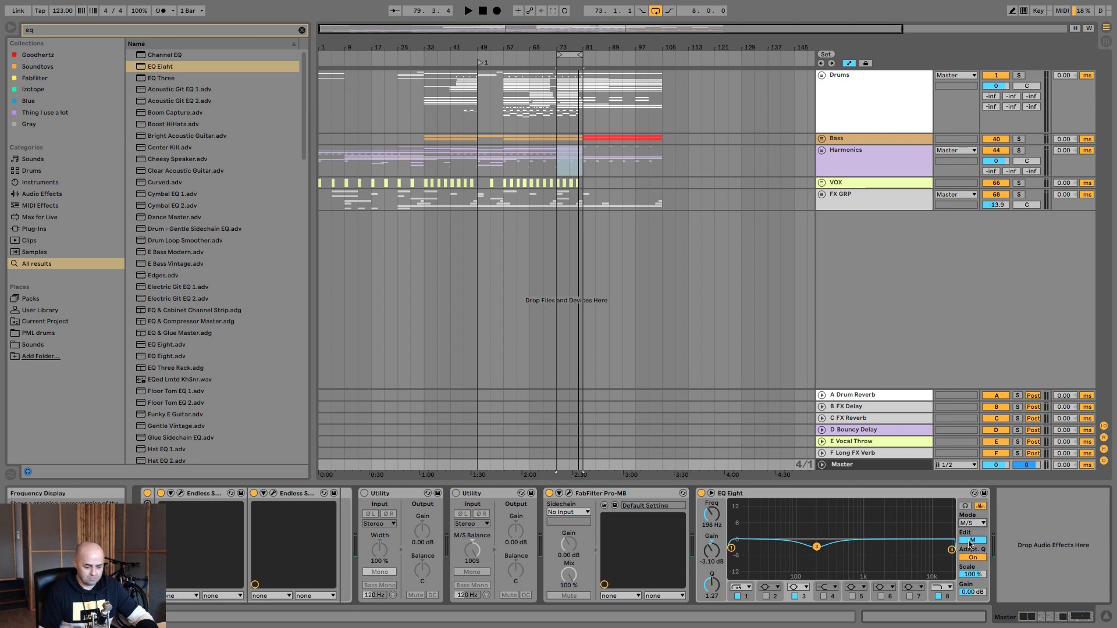
Step: On the mid channel, boost filter 2 about 3.84 dB at 22.5 Hz and set filter 3 to about -0.62 dB at 194 Hz
{"action": "left_click_drag", "start_coordinate": [816, 545], "coordinate": [816, 539]}
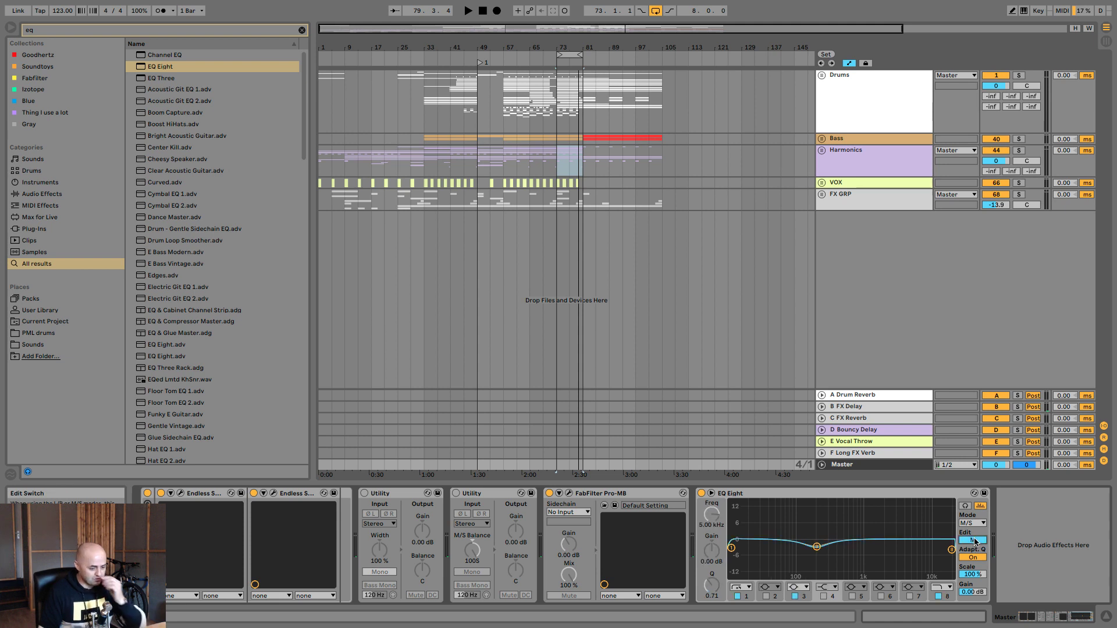
{"action": "left_click", "coordinate": [972, 540]}
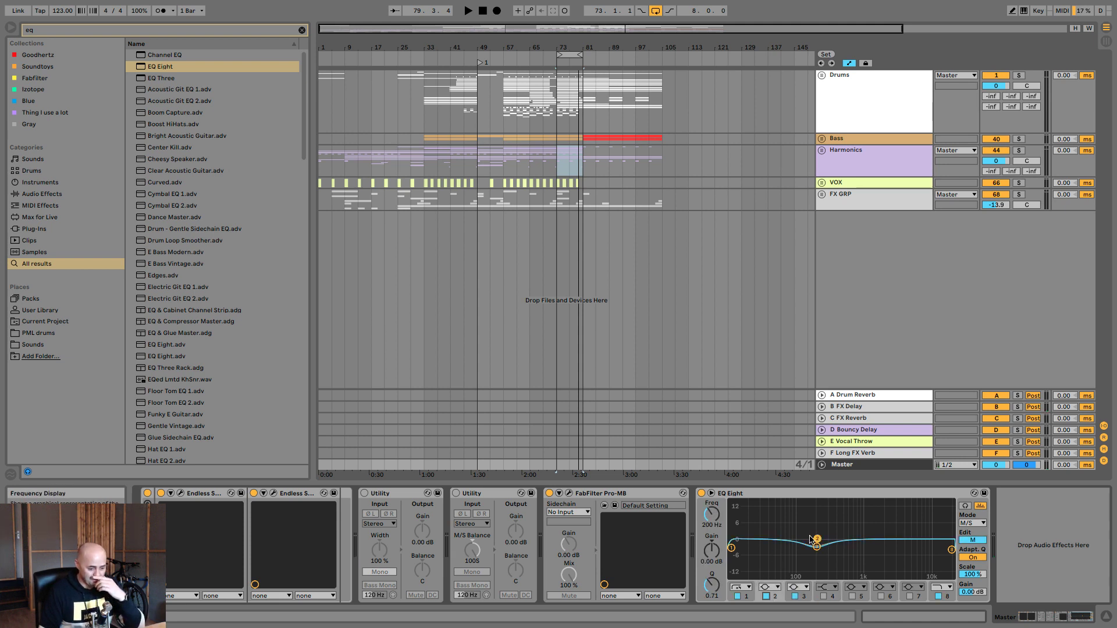
{"action": "left_click_drag", "start_coordinate": [817, 539], "coordinate": [755, 529]}
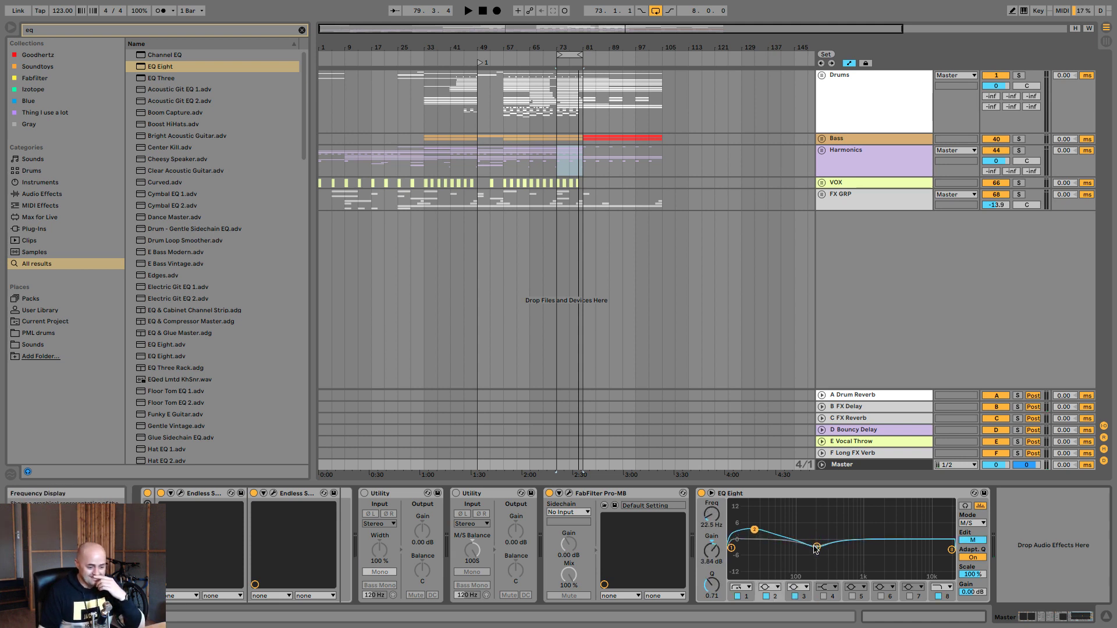
{"action": "left_click", "coordinate": [968, 540]}
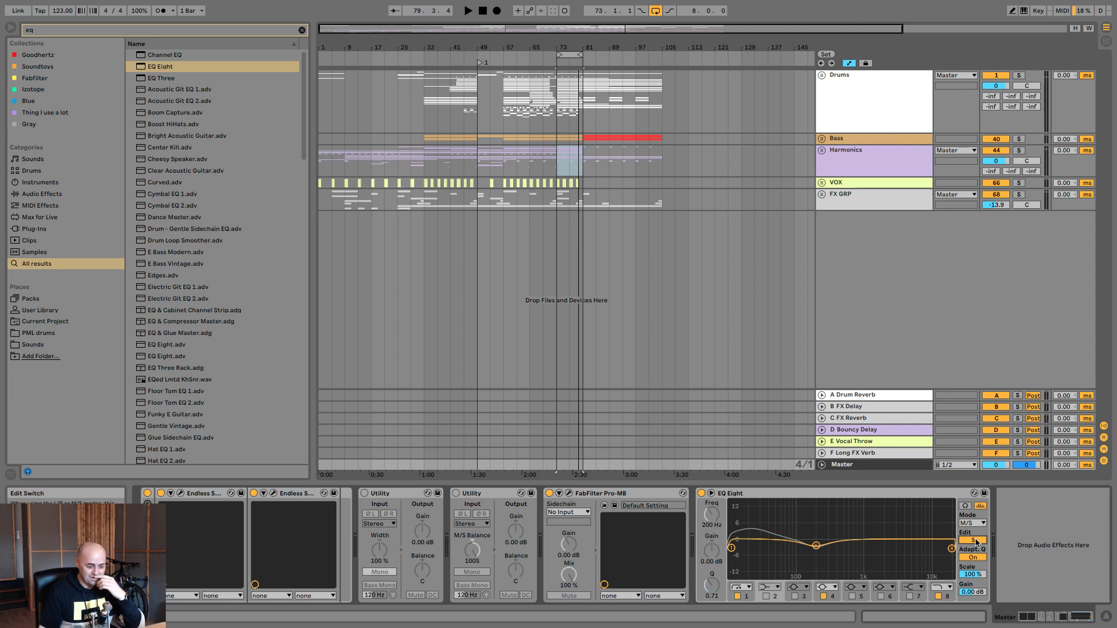
{"action": "left_click", "coordinate": [971, 542]}
{"action": "left_click_drag", "start_coordinate": [816, 546], "coordinate": [816, 541]}
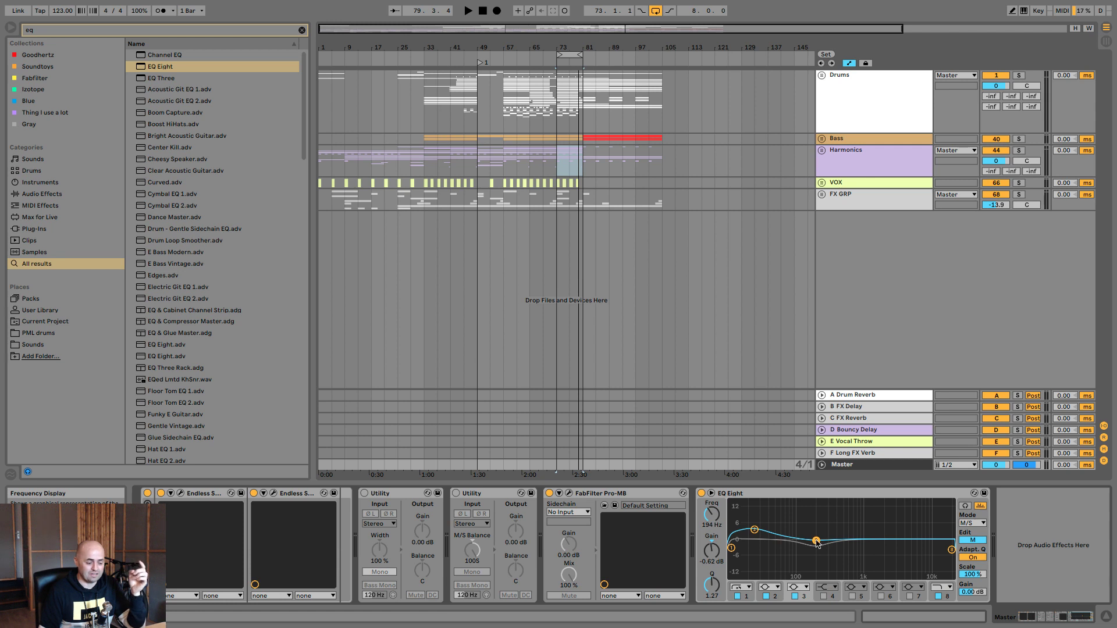
Step: Turn off the mid channel's filter 8 and boost filter 7 by about 3.35 dB at 11.1 kHz
{"action": "left_click_drag", "start_coordinate": [828, 517], "coordinate": [734, 565]}
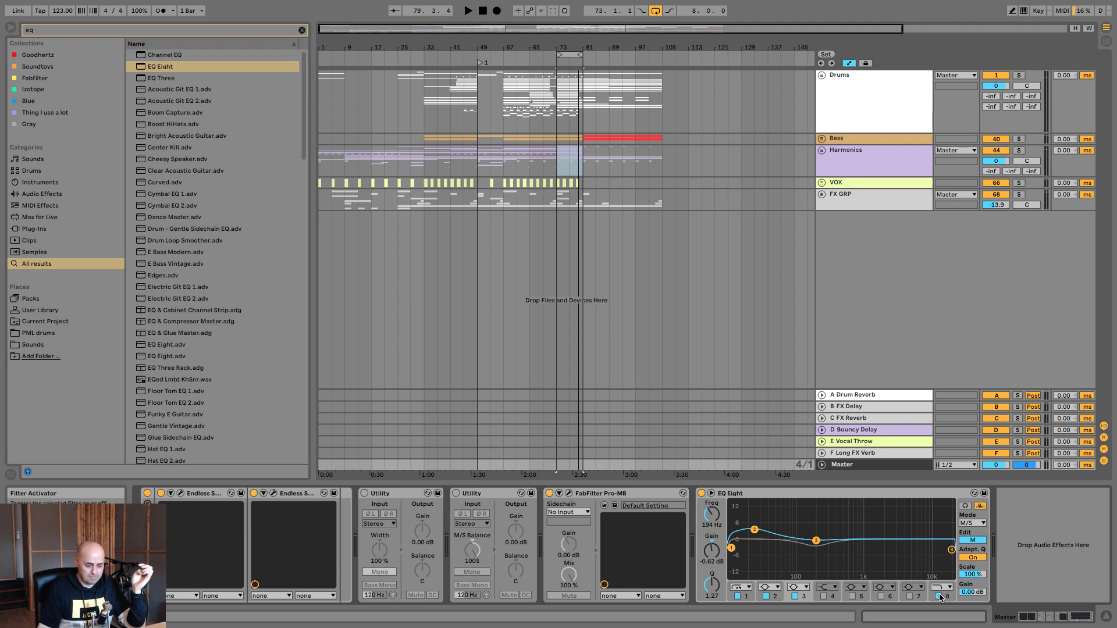
{"action": "double_click", "coordinate": [937, 531]}
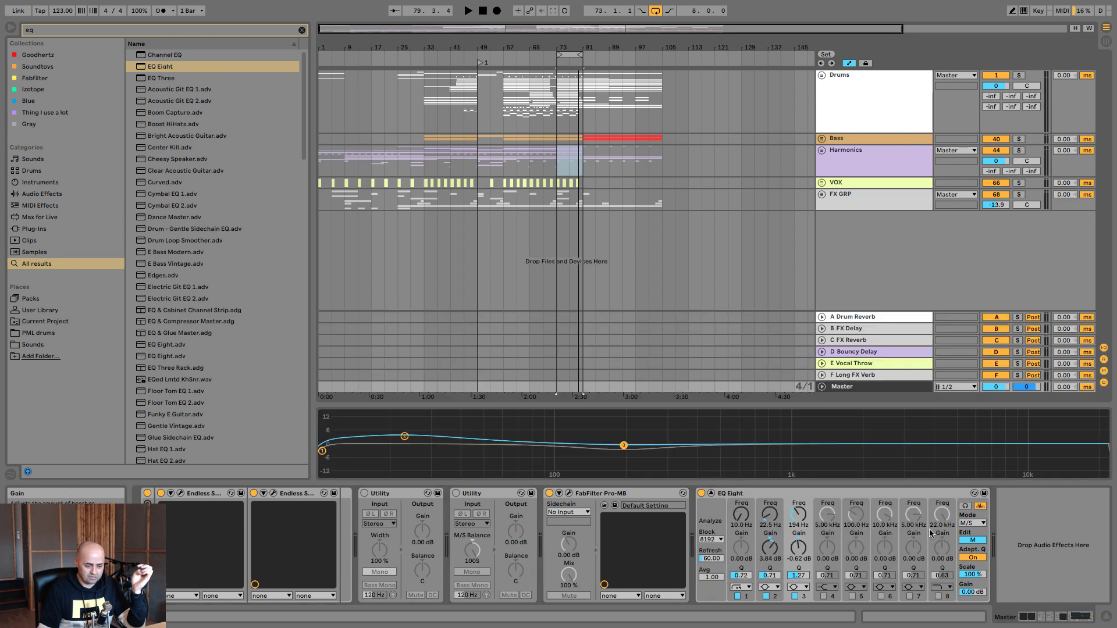
{"action": "double_click", "coordinate": [984, 432]}
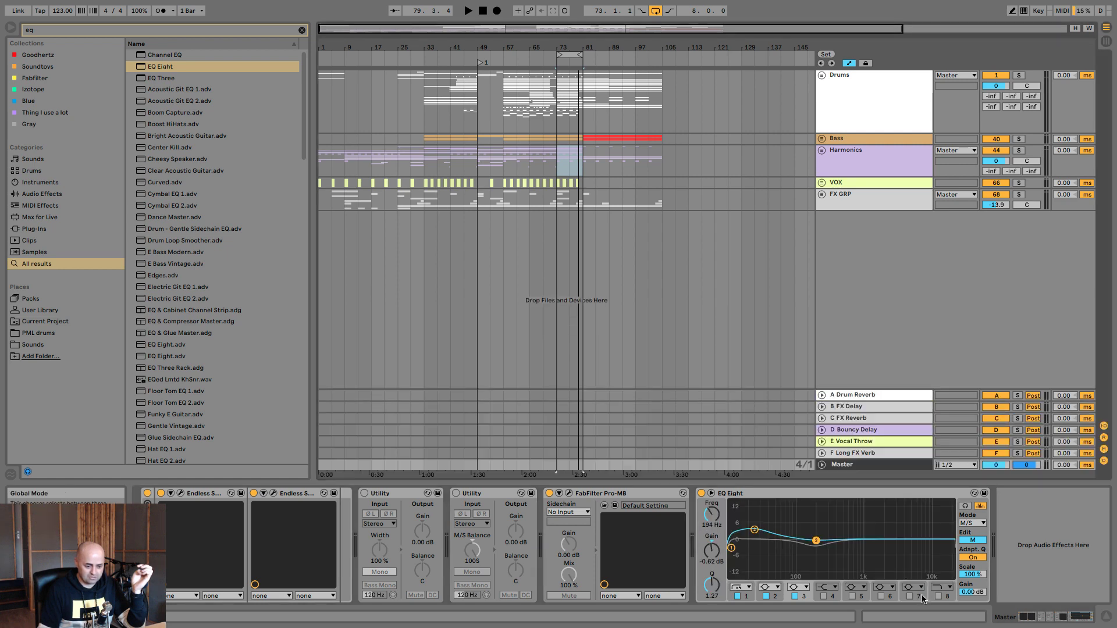
{"action": "left_click", "coordinate": [911, 596]}
{"action": "left_click_drag", "start_coordinate": [909, 538], "coordinate": [931, 531]}
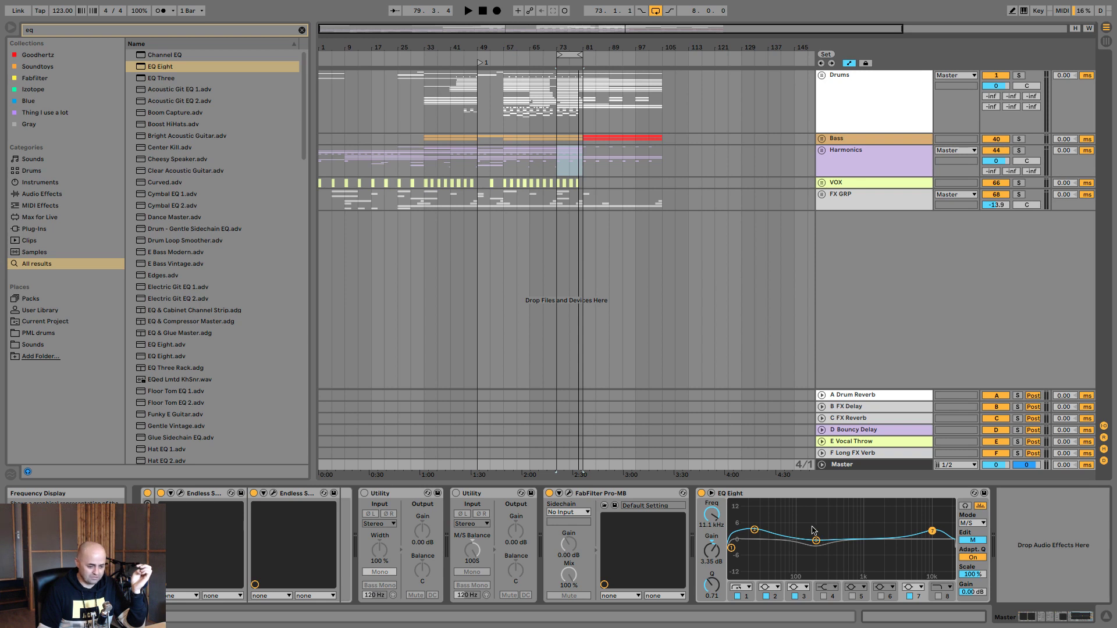
{"action": "left_click_drag", "start_coordinate": [834, 514], "coordinate": [728, 575]}
Step: Delete EQ Eight from the Master chain and briefly inspect the existing Pro-MB band
{"action": "left_click", "coordinate": [777, 494]}
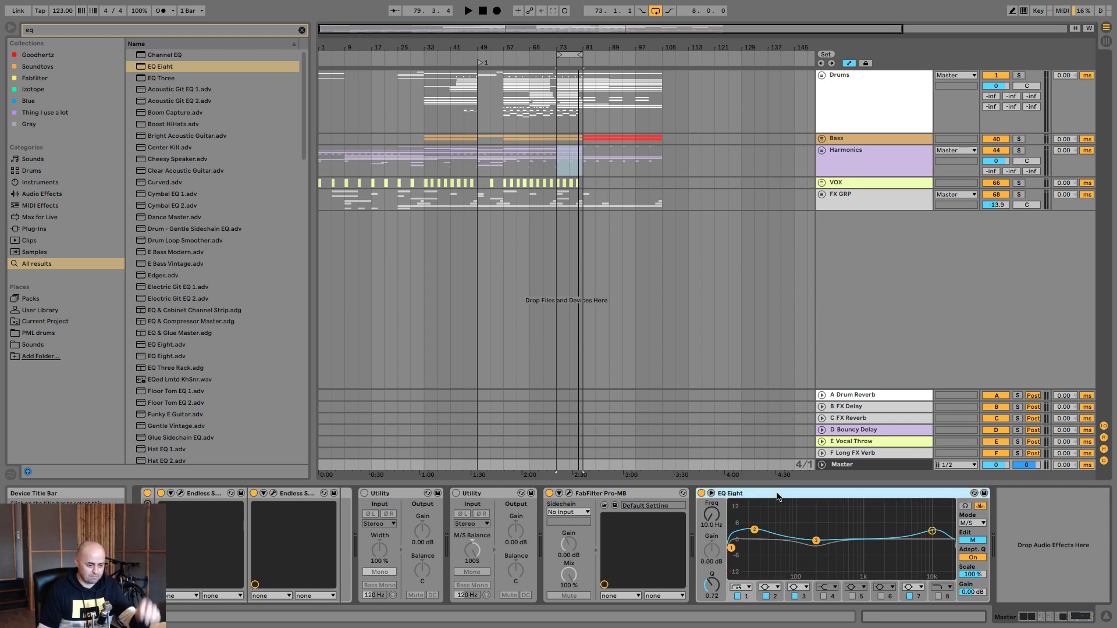
{"action": "key", "text": "Delete"}
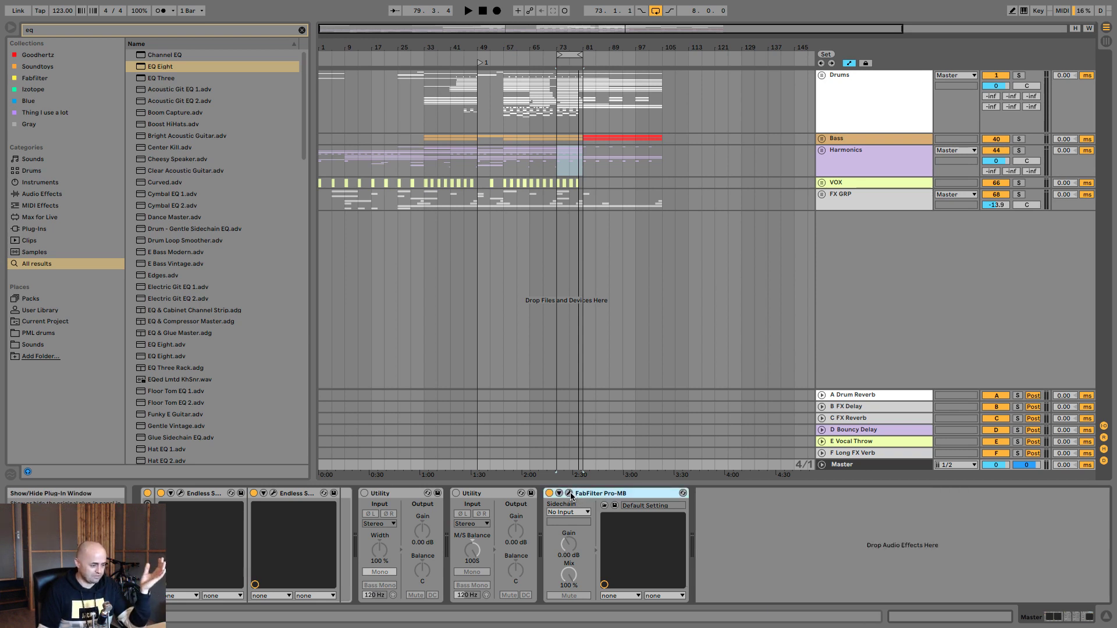
{"action": "left_click", "coordinate": [569, 494]}
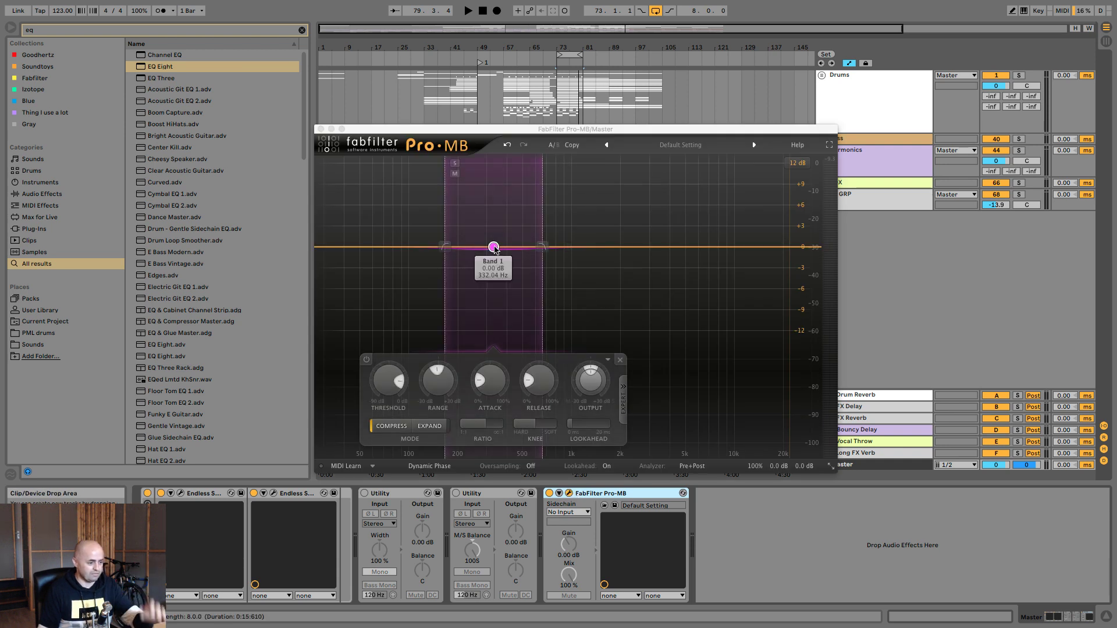
{"action": "left_click", "coordinate": [321, 129]}
Step: Add a fresh EQ Eight after Pro-MB, cut filter 3 about 2.85 dB at 267 Hz and play the loop
{"action": "left_click_drag", "start_coordinate": [155, 67], "coordinate": [808, 569]}
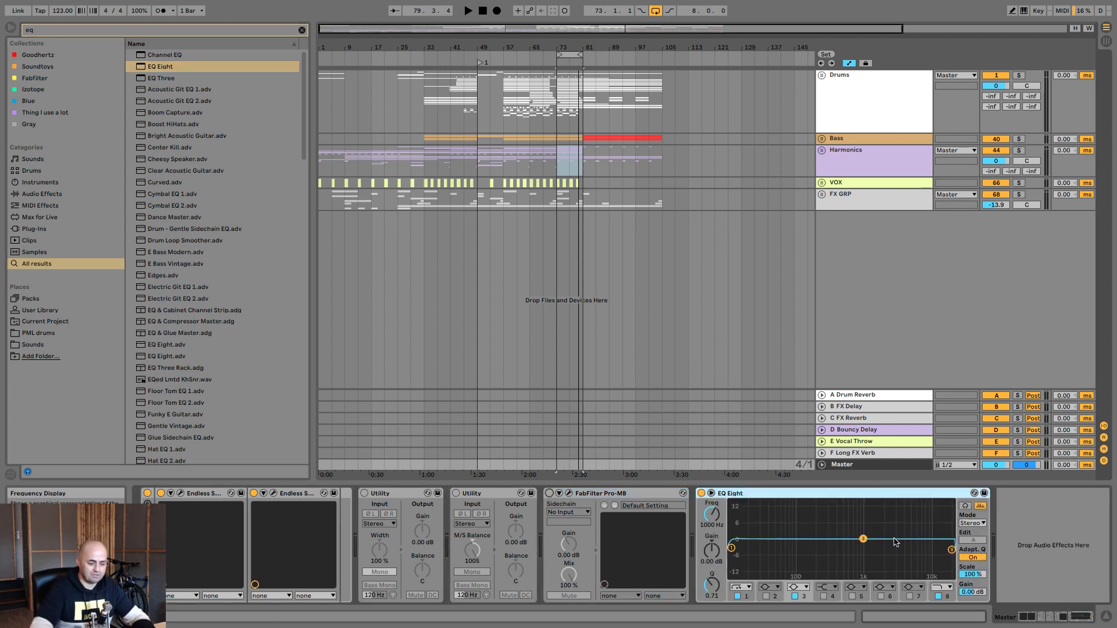
{"action": "left_click_drag", "start_coordinate": [863, 538], "coordinate": [825, 545]}
{"action": "key", "text": "space"}
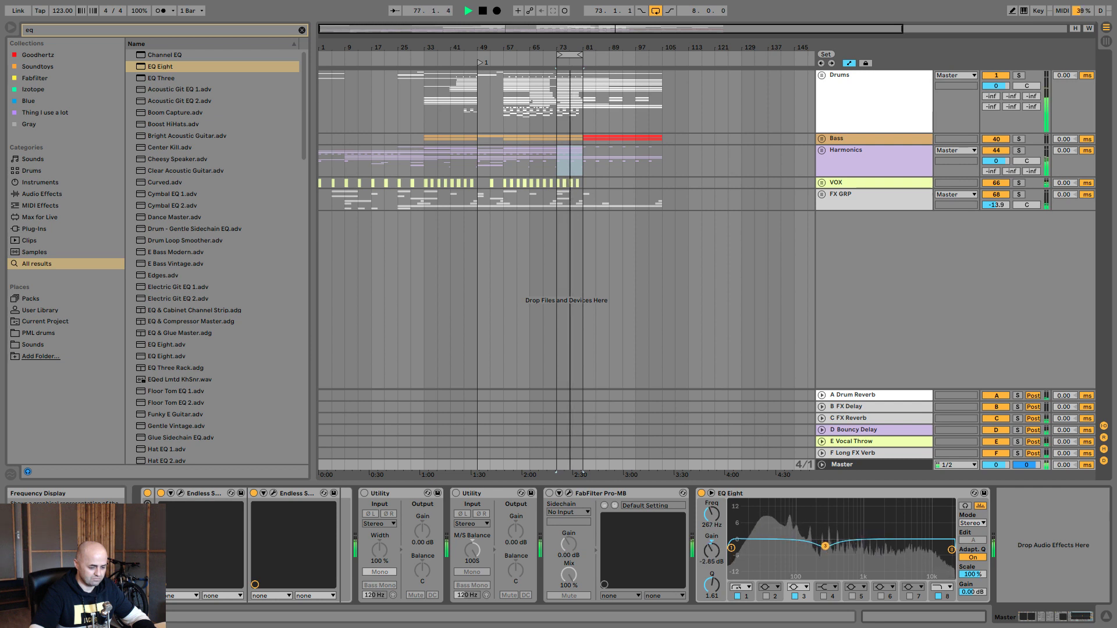
Step: In M/S mode, turn off filter 3 and cut the side channel's filter 4 about 3.84 dB at 141 Hz
{"action": "left_click", "coordinate": [972, 523]}
{"action": "left_click", "coordinate": [978, 539]}
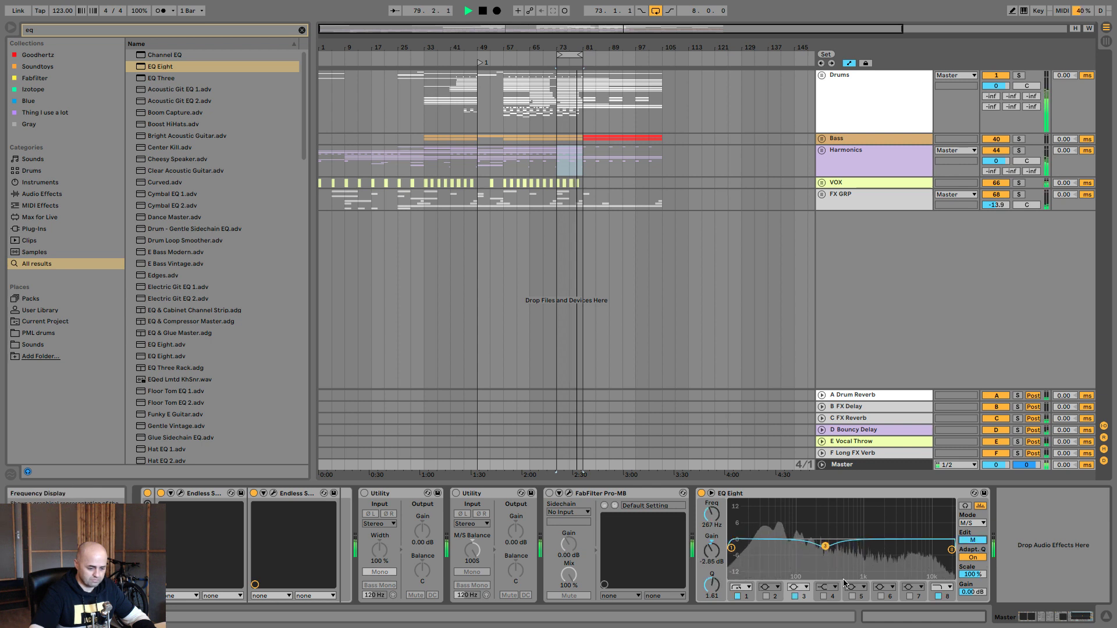
{"action": "left_click", "coordinate": [794, 597]}
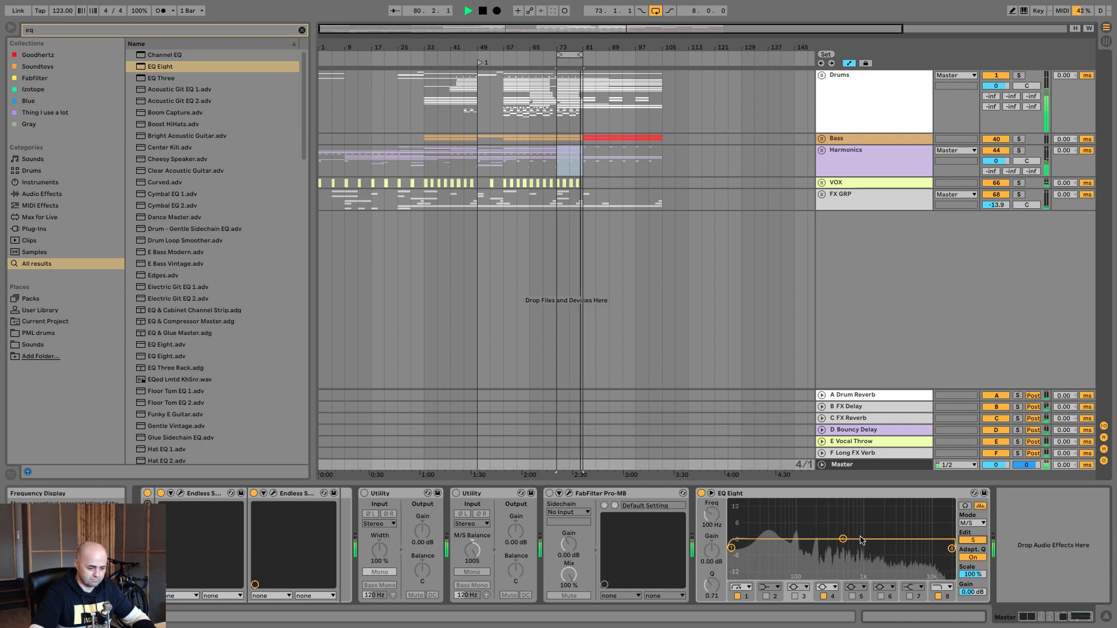
{"action": "left_click_drag", "start_coordinate": [843, 539], "coordinate": [810, 510]}
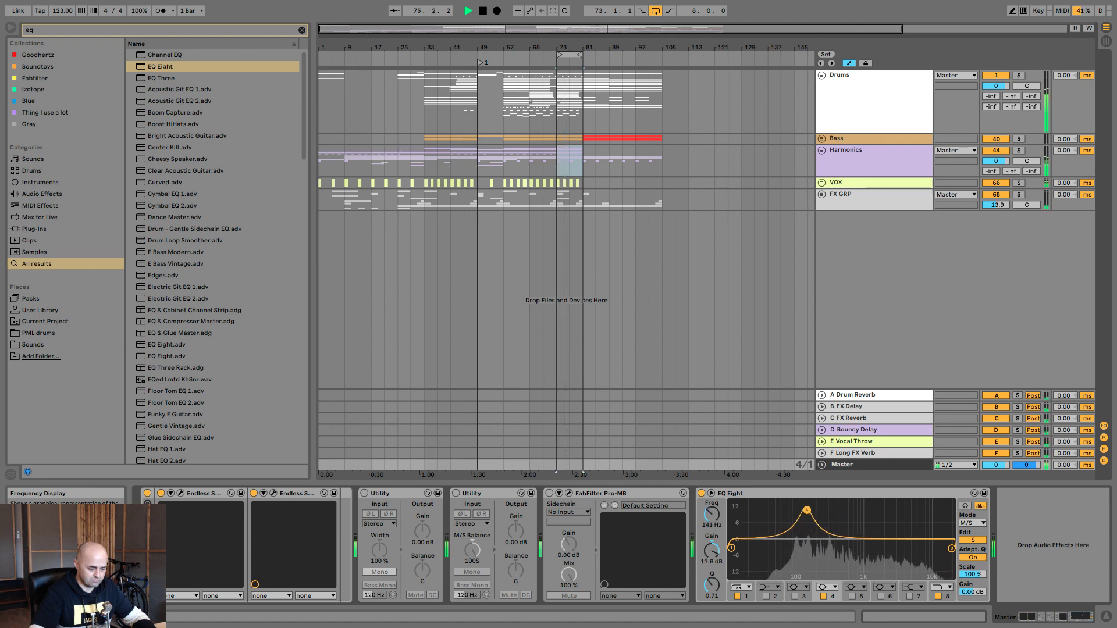
{"action": "left_click_drag", "start_coordinate": [807, 510], "coordinate": [807, 539]}
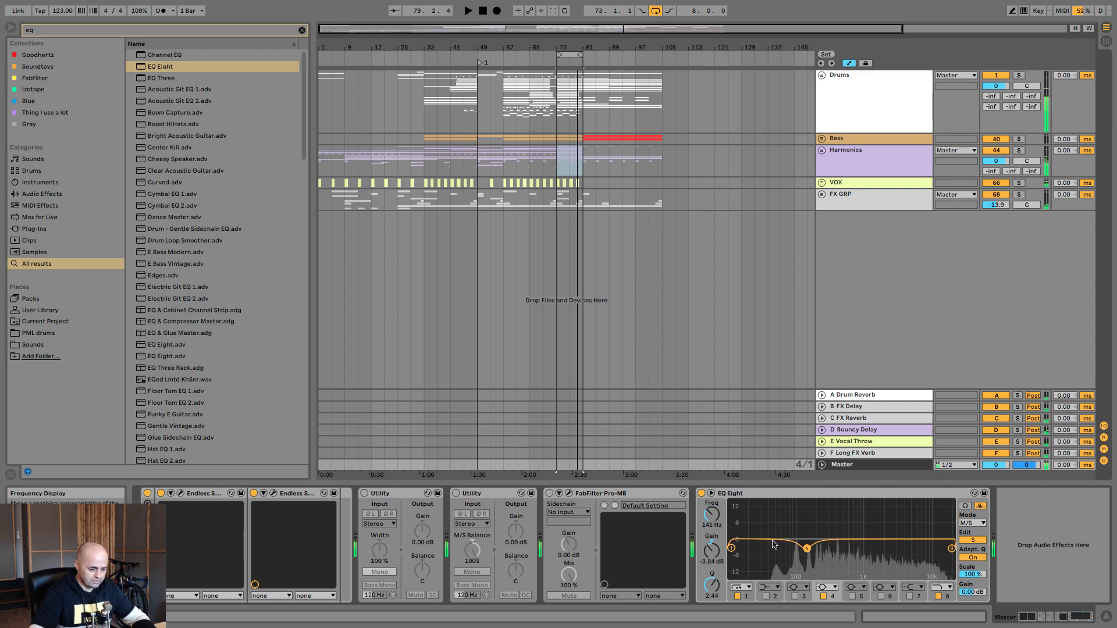
Step: Remove the EQ Eight with the side-channel cut from the Master track
{"action": "left_click", "coordinate": [774, 496]}
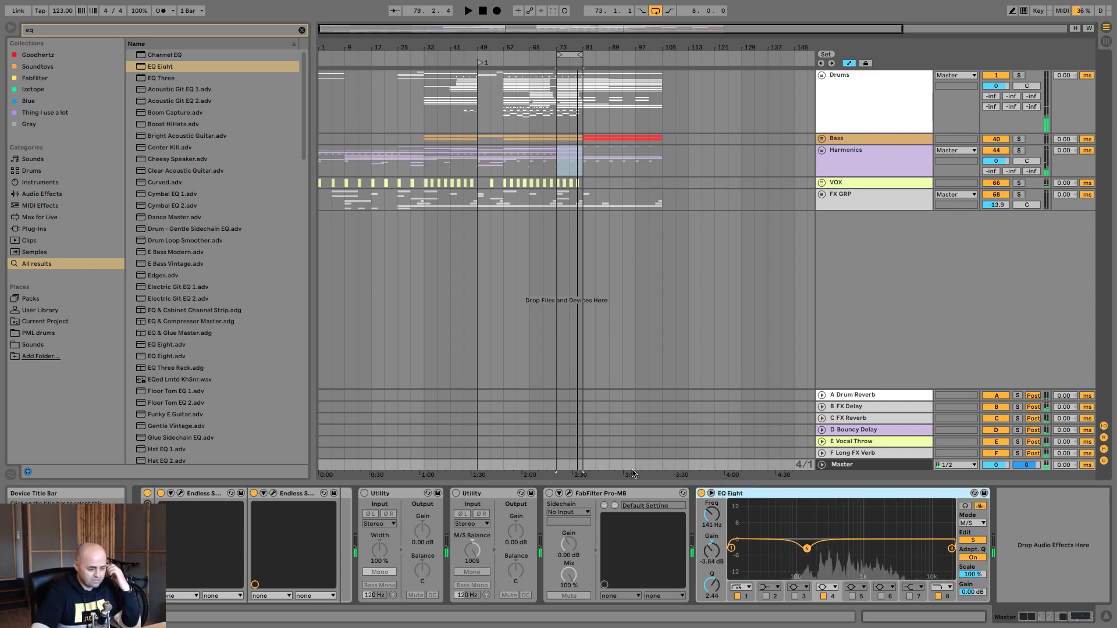
{"action": "key", "text": "Delete"}
Step: Bypass Pro-MB's band and move its centre down to just under 200 Hz, playing the loop to compare
{"action": "left_click", "coordinate": [568, 493]}
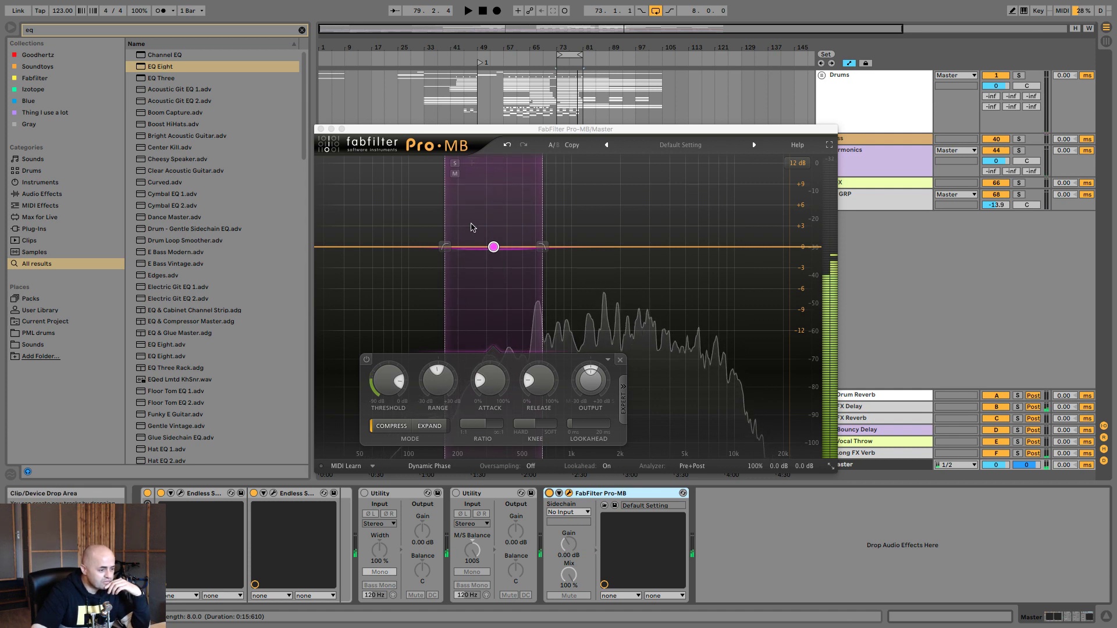
{"action": "left_click", "coordinate": [367, 359]}
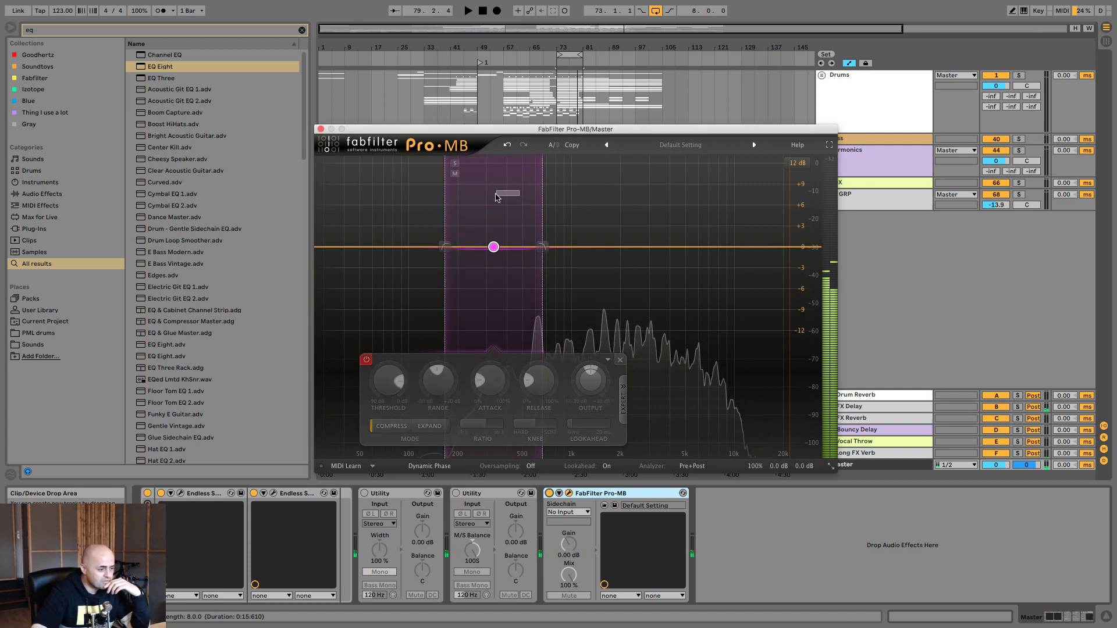
{"action": "left_click_drag", "start_coordinate": [493, 247], "coordinate": [446, 245]}
{"action": "left_click", "coordinate": [443, 165]}
{"action": "key", "text": "space"}
{"action": "key", "text": "space"}
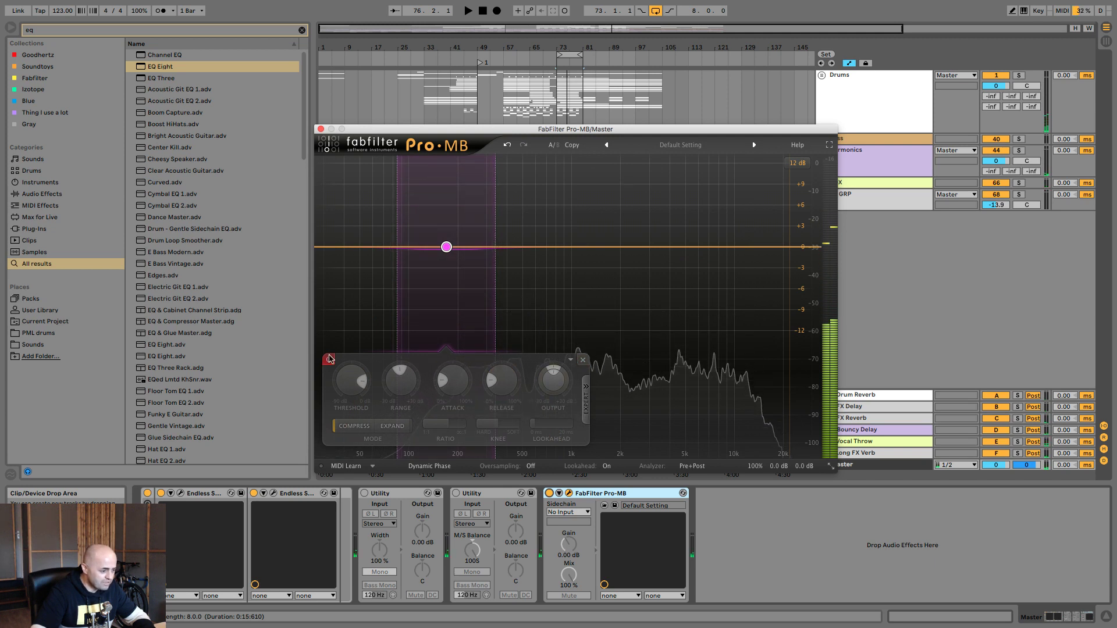
Step: Show the band's expert settings and switch its stereo link option from Mid to Side
{"action": "left_click", "coordinate": [586, 402]}
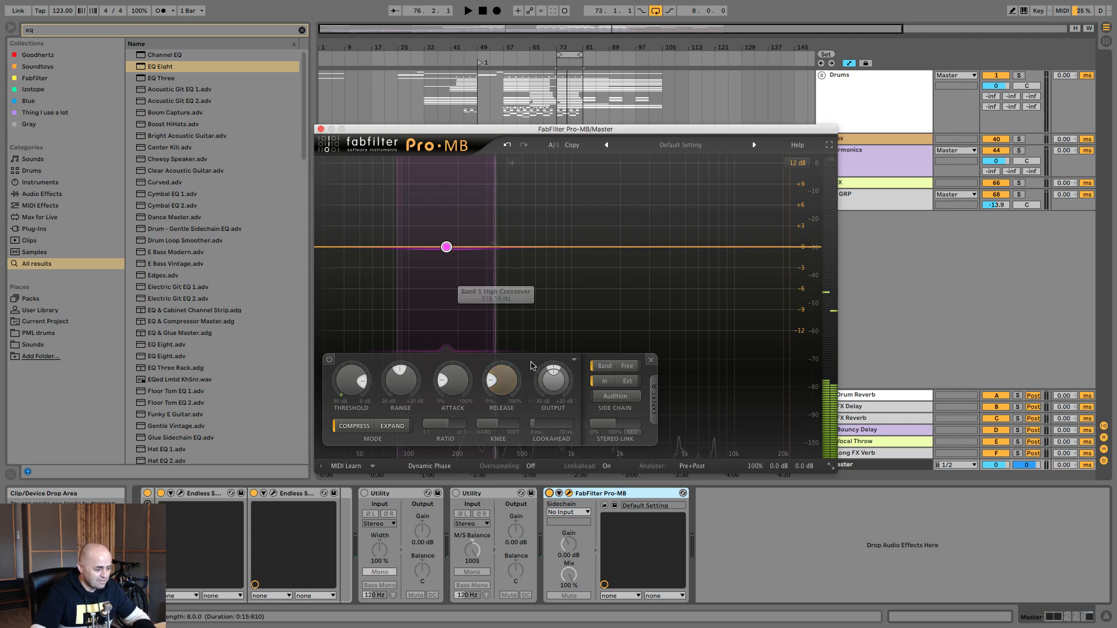
{"action": "left_click", "coordinate": [632, 432]}
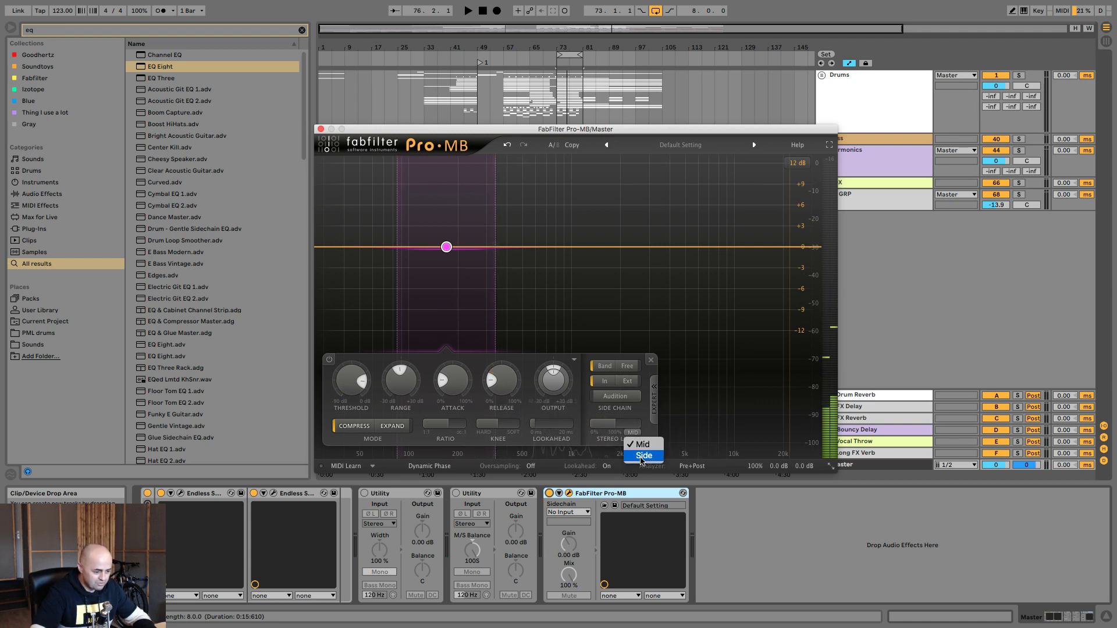
{"action": "left_click", "coordinate": [642, 455]}
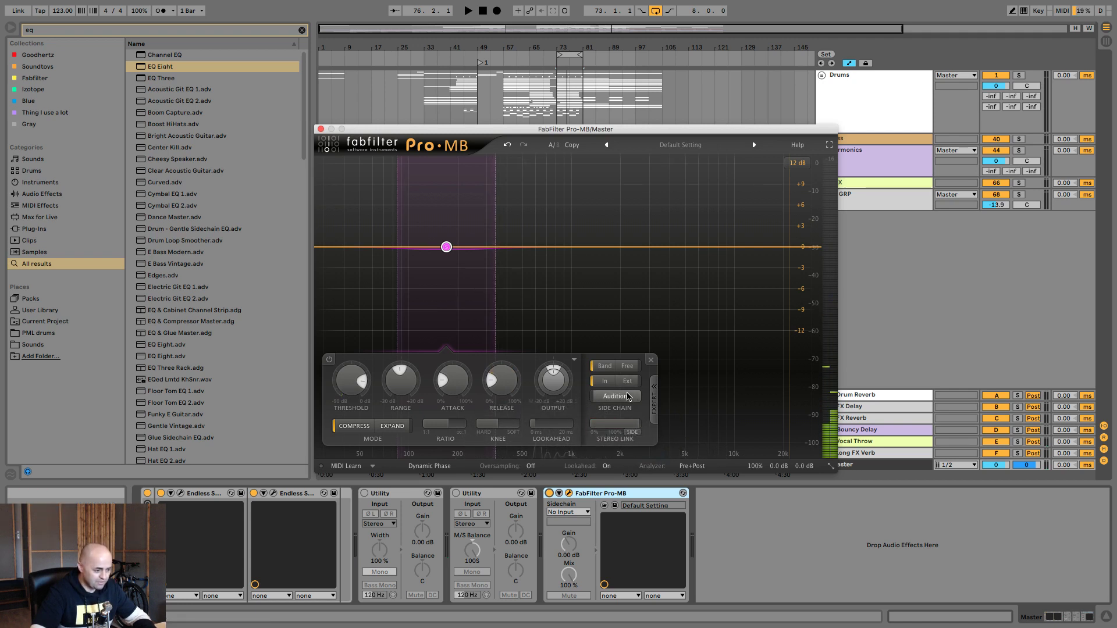
Step: Set the band's side chain to Free, narrow its filter to the lows below about 86 Hz, and pull the stereo link back from Side
{"action": "left_click", "coordinate": [627, 366]}
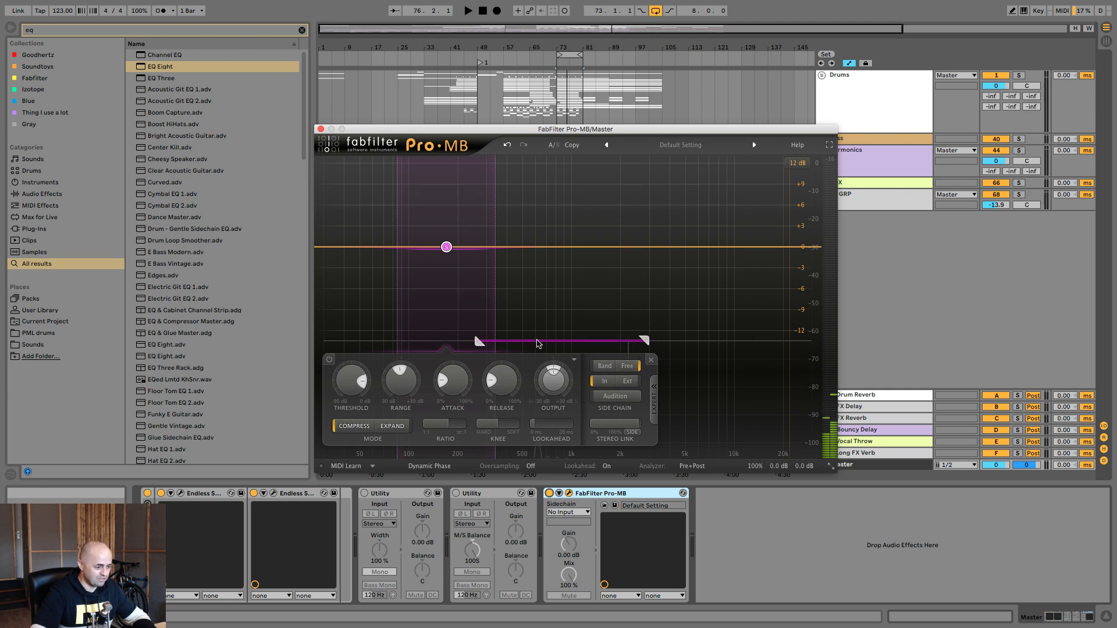
{"action": "left_click_drag", "start_coordinate": [537, 343], "coordinate": [397, 340]}
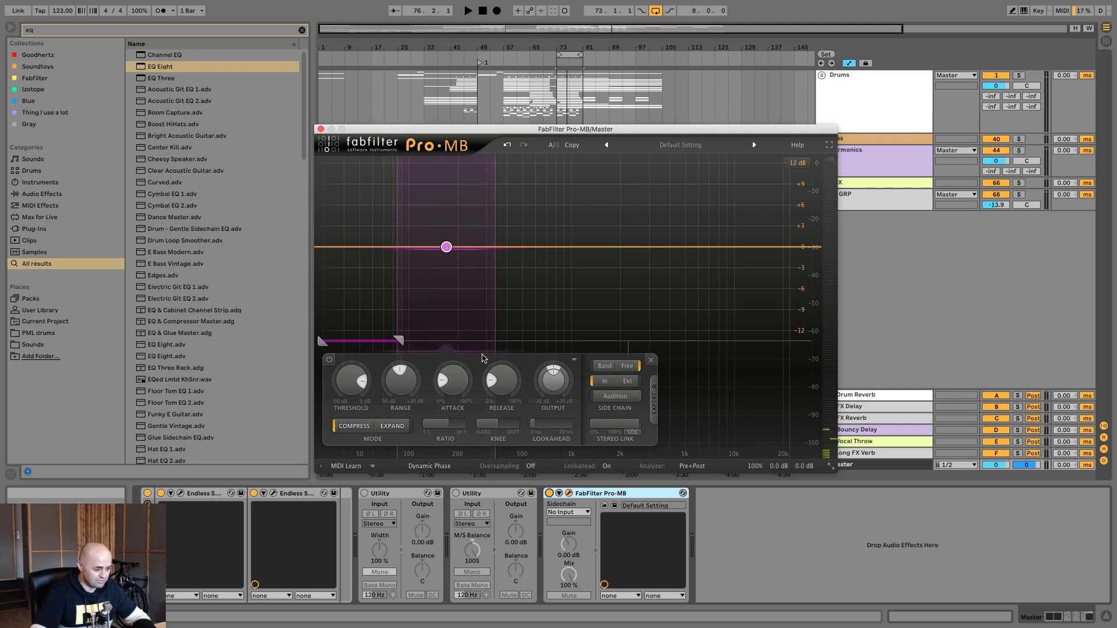
{"action": "key", "text": "space"}
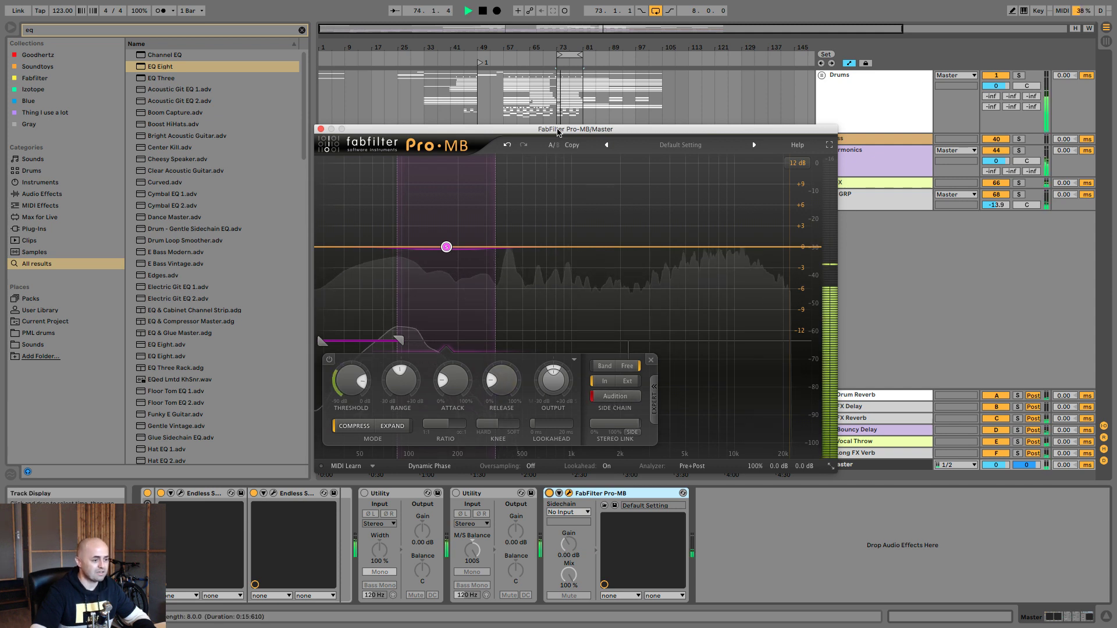
{"action": "left_click_drag", "start_coordinate": [635, 430], "coordinate": [578, 433]}
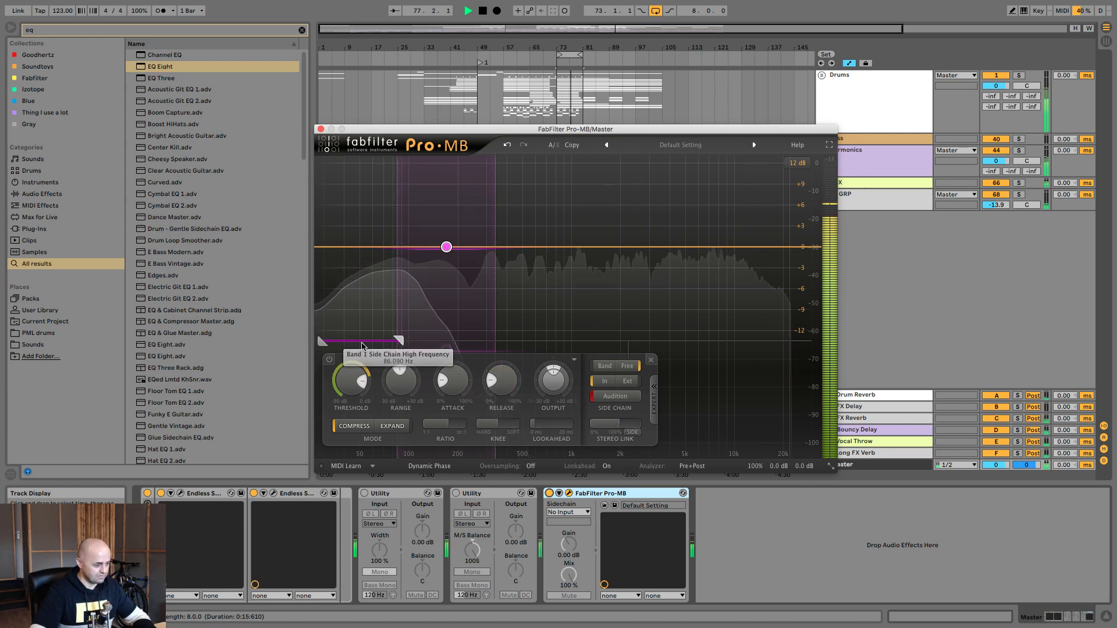
{"action": "left_click_drag", "start_coordinate": [322, 342], "coordinate": [350, 350]}
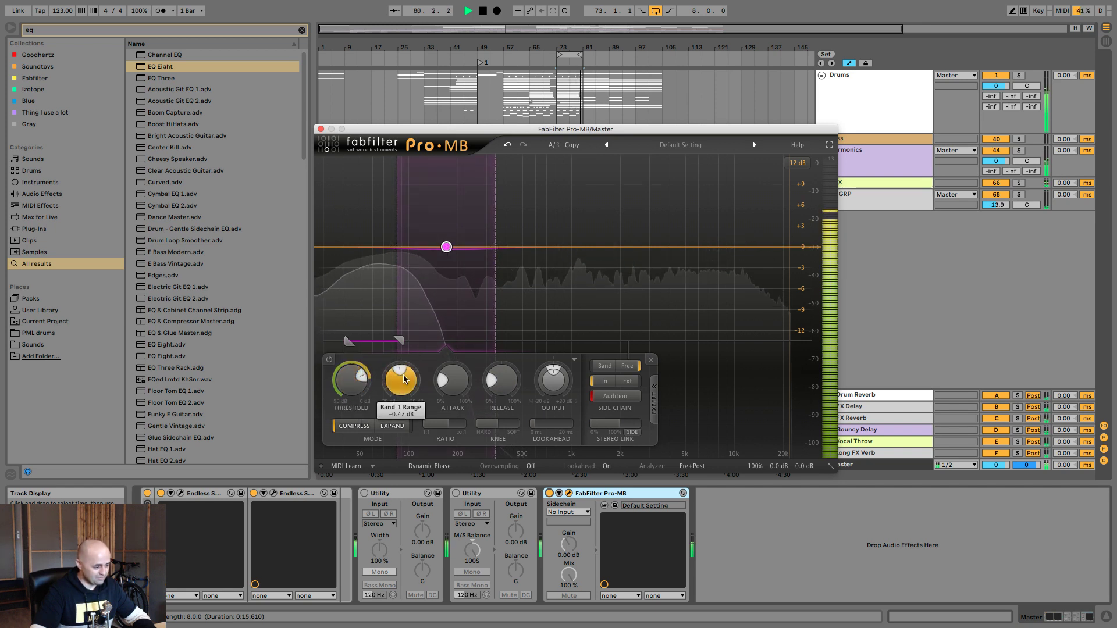
Step: Set band 1's range to about -5 dB and compare the loop with Pro-MB switched off and on
{"action": "left_click_drag", "start_coordinate": [404, 377], "coordinate": [403, 394]}
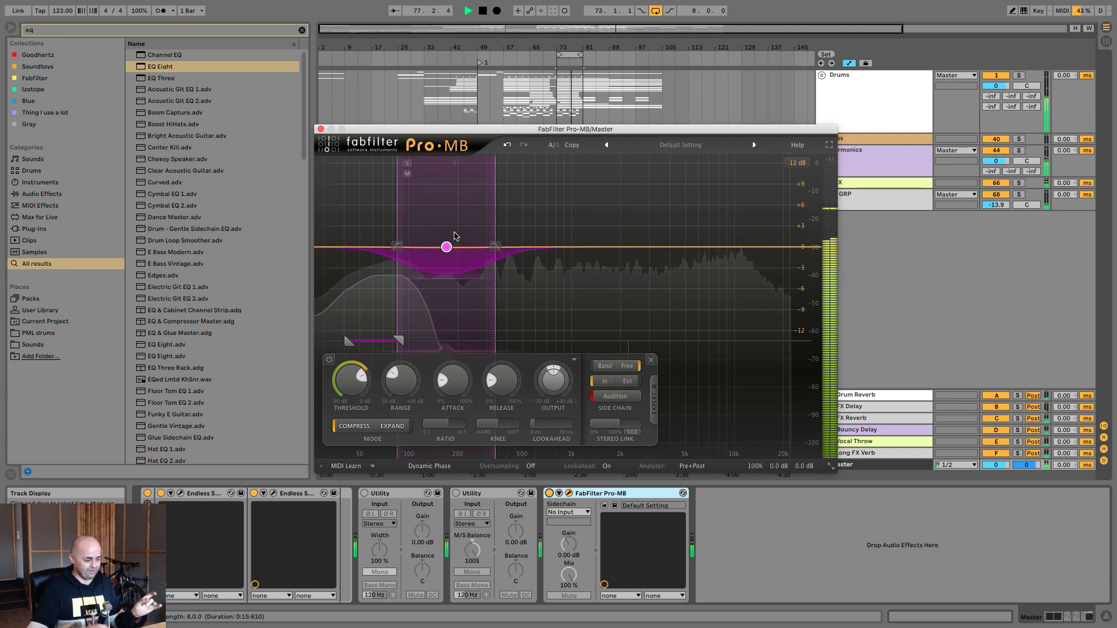
{"action": "left_click", "coordinate": [550, 493]}
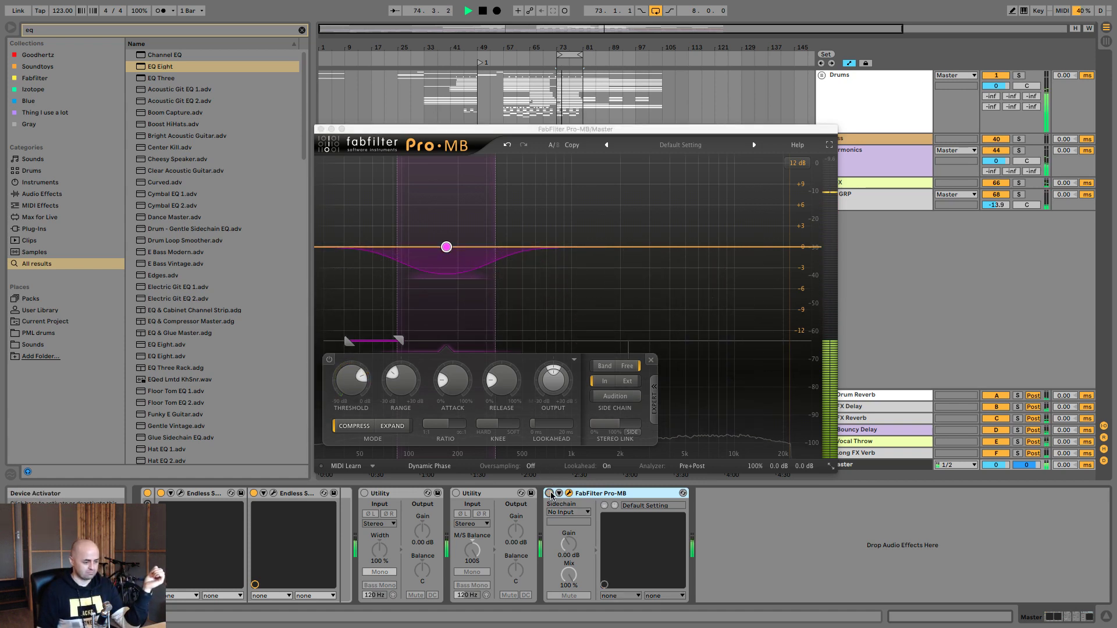
{"action": "left_click", "coordinate": [550, 494]}
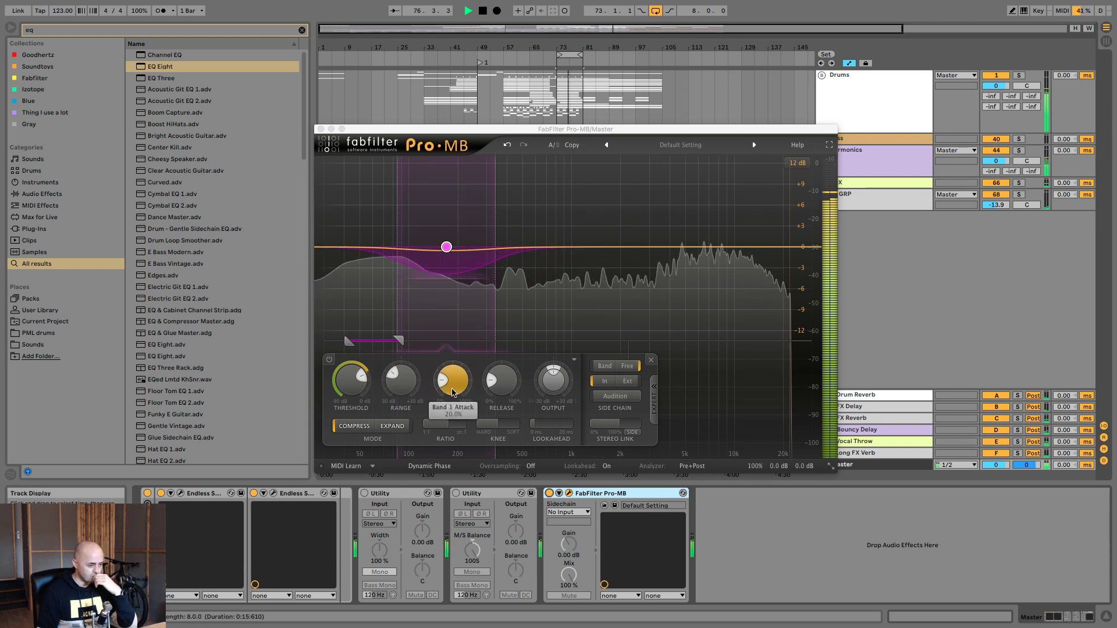
Step: Shorten band 1's attack and slightly lengthen its release while the loop plays
{"action": "left_click_drag", "start_coordinate": [452, 392], "coordinate": [456, 421]}
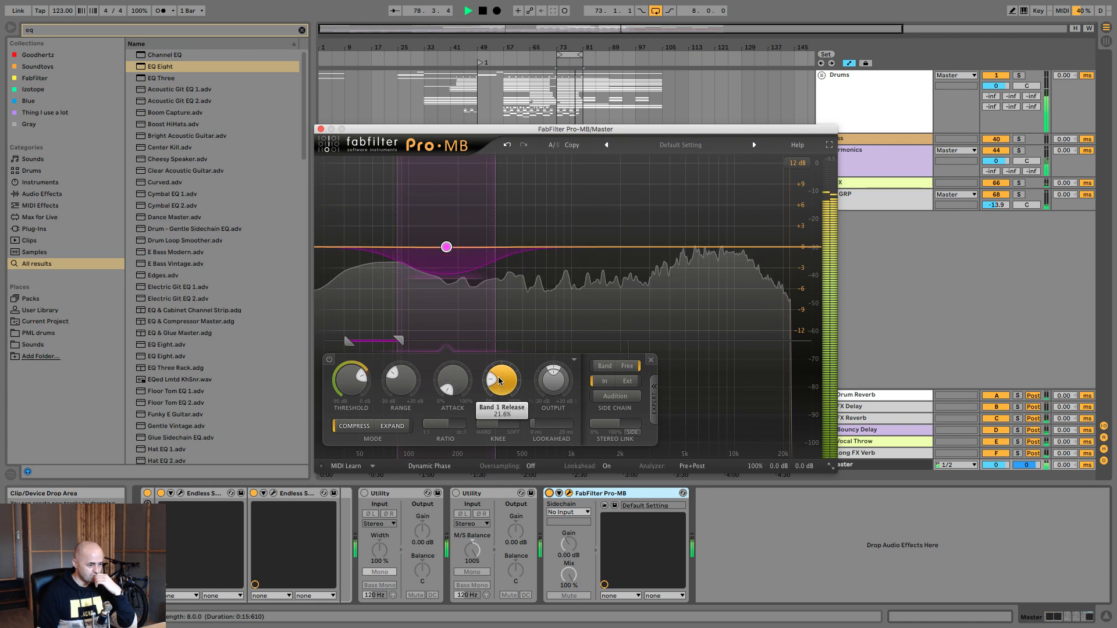
{"action": "left_click_drag", "start_coordinate": [498, 376], "coordinate": [497, 360]}
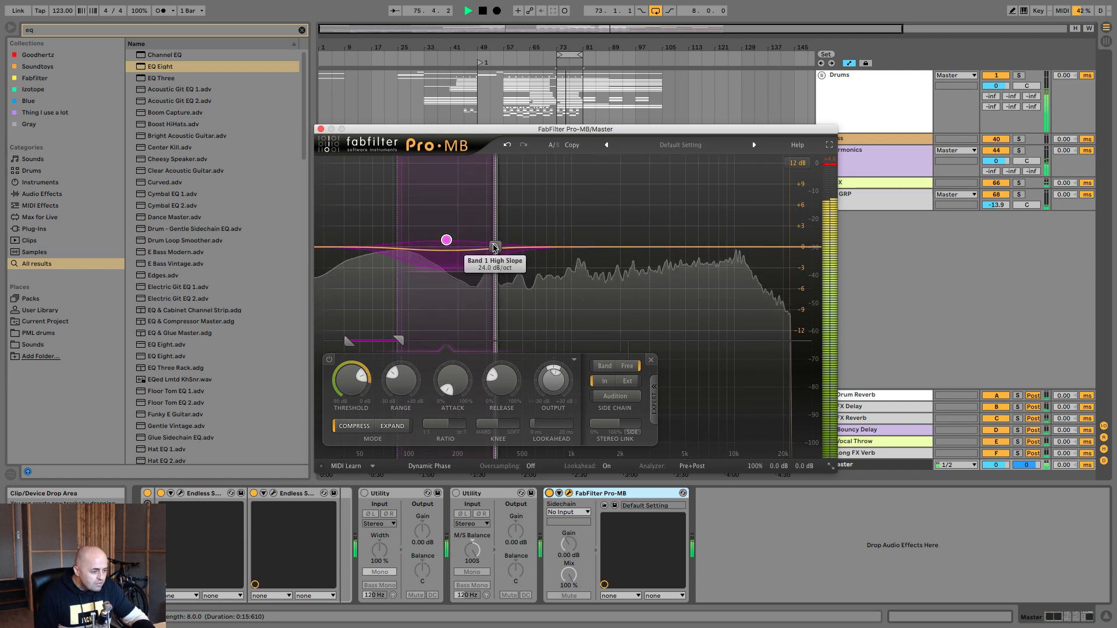
Step: Widen band 1 by moving its upper crossover to between 500 Hz and 1 kHz, and audition the loop
{"action": "left_click_drag", "start_coordinate": [494, 243], "coordinate": [541, 257]}
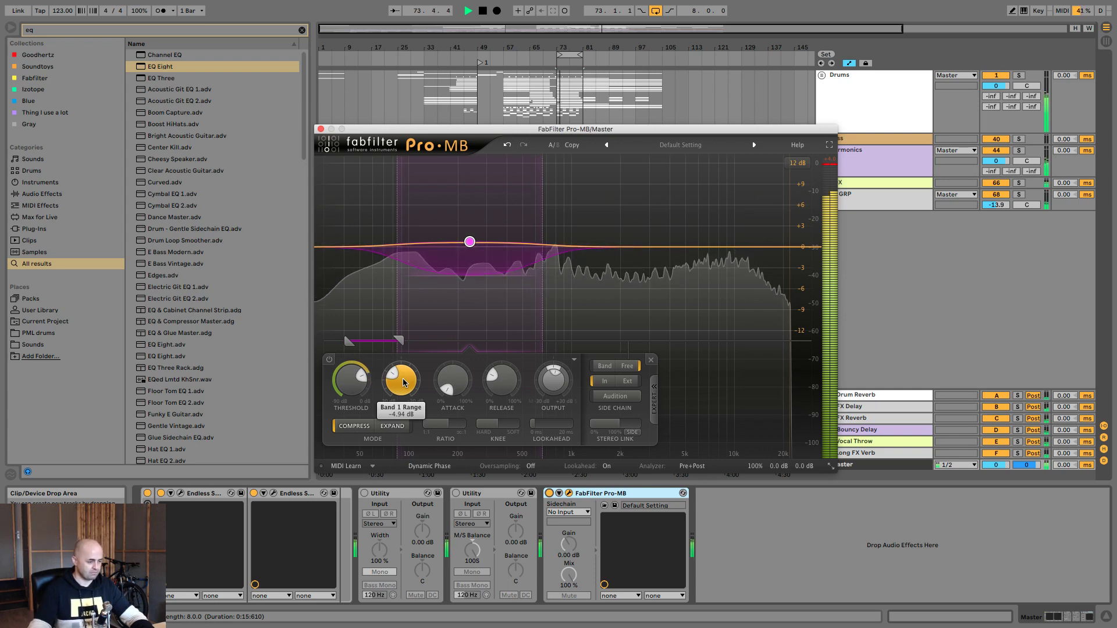
{"action": "key", "text": "space"}
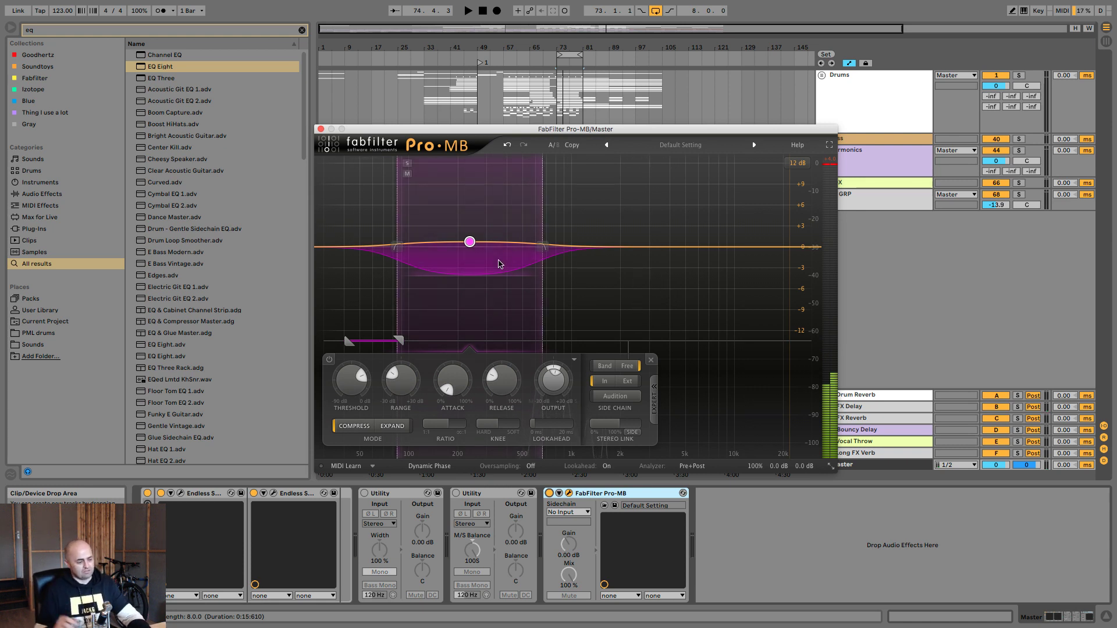
{"action": "key", "text": "space"}
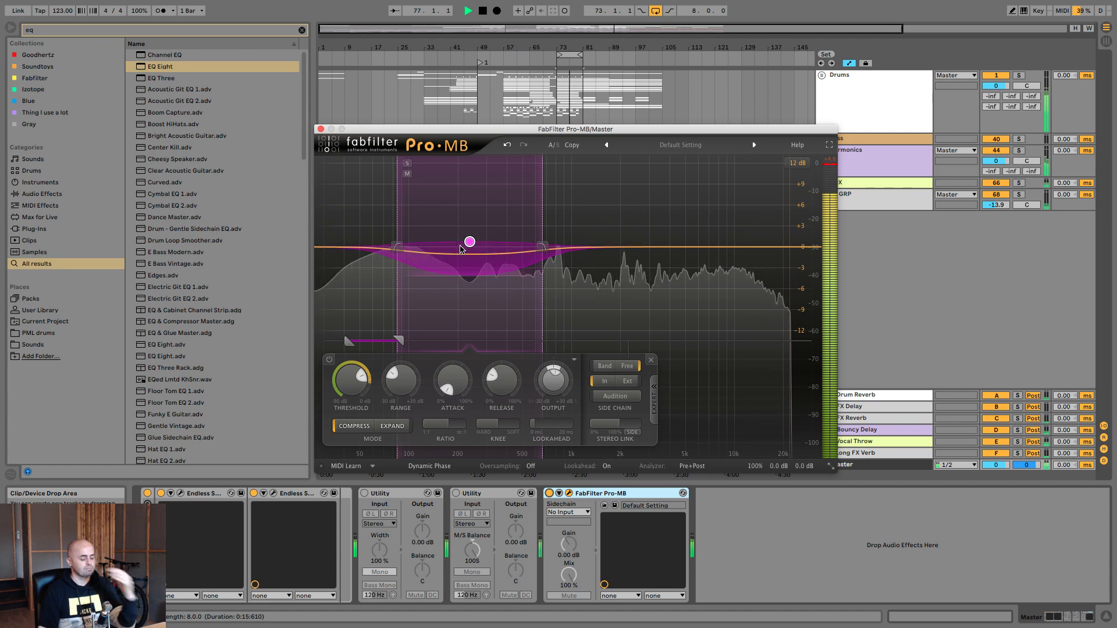
{"action": "key", "text": "space"}
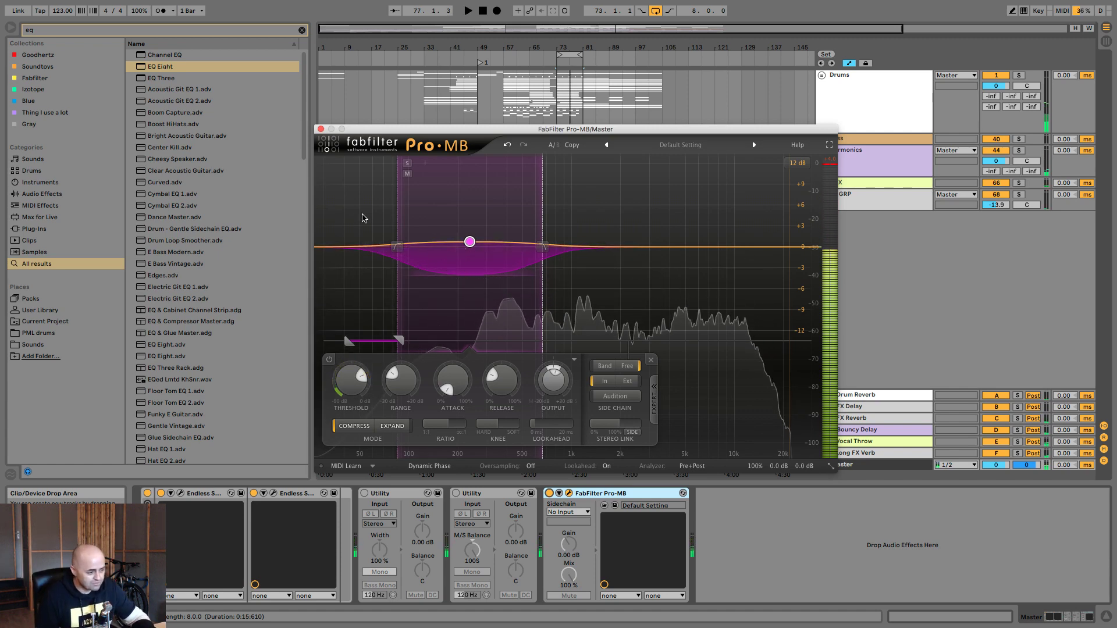
Step: Add a second band at about 50 Hz with threshold about -38 dB, attack about 50%, a shorter release and a smaller range
{"action": "left_click", "coordinate": [356, 246]}
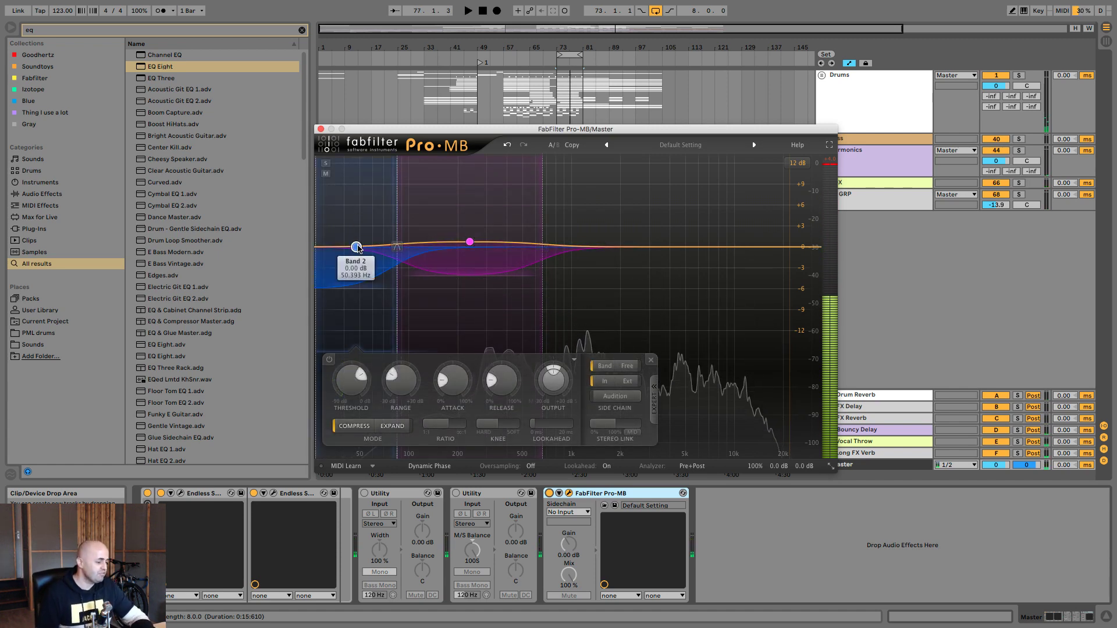
{"action": "left_click_drag", "start_coordinate": [352, 380], "coordinate": [365, 432]}
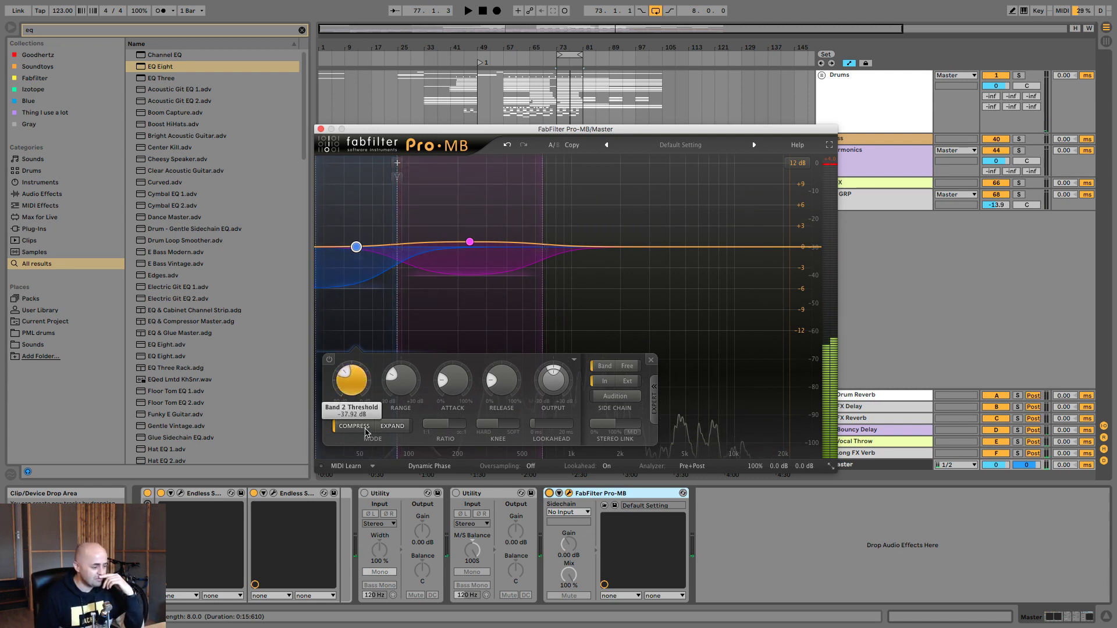
{"action": "mouse_move", "coordinate": [453, 381]}
{"action": "left_mouse_down"}
{"action": "mouse_move", "coordinate": [452, 365]}
{"action": "mouse_move", "coordinate": [457, 376]}
{"action": "left_mouse_up"}
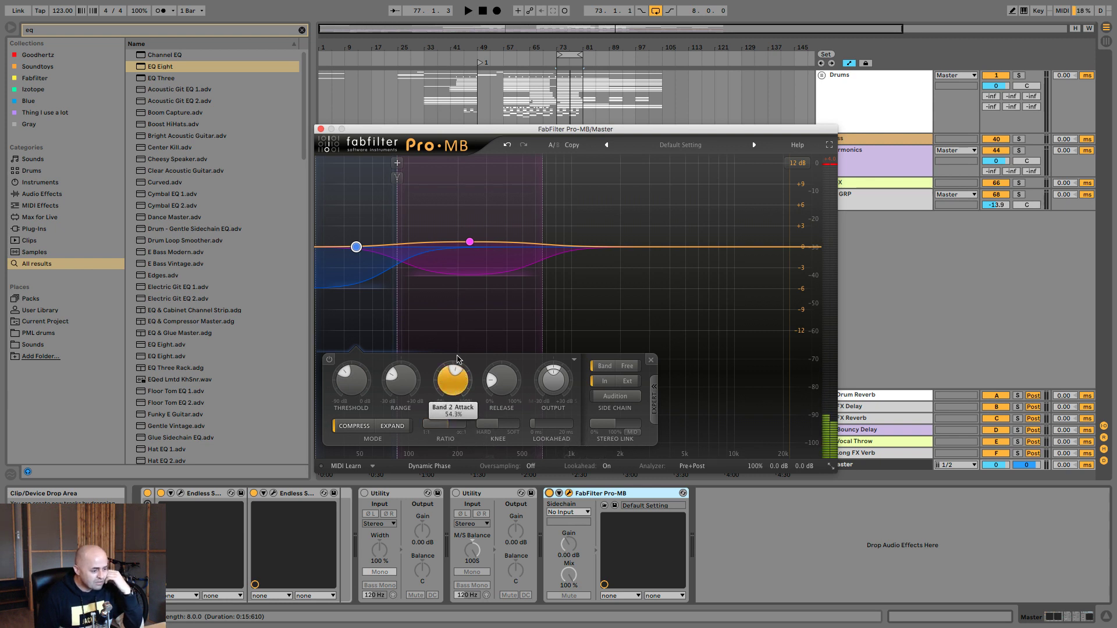
{"action": "left_click_drag", "start_coordinate": [499, 379], "coordinate": [495, 390]}
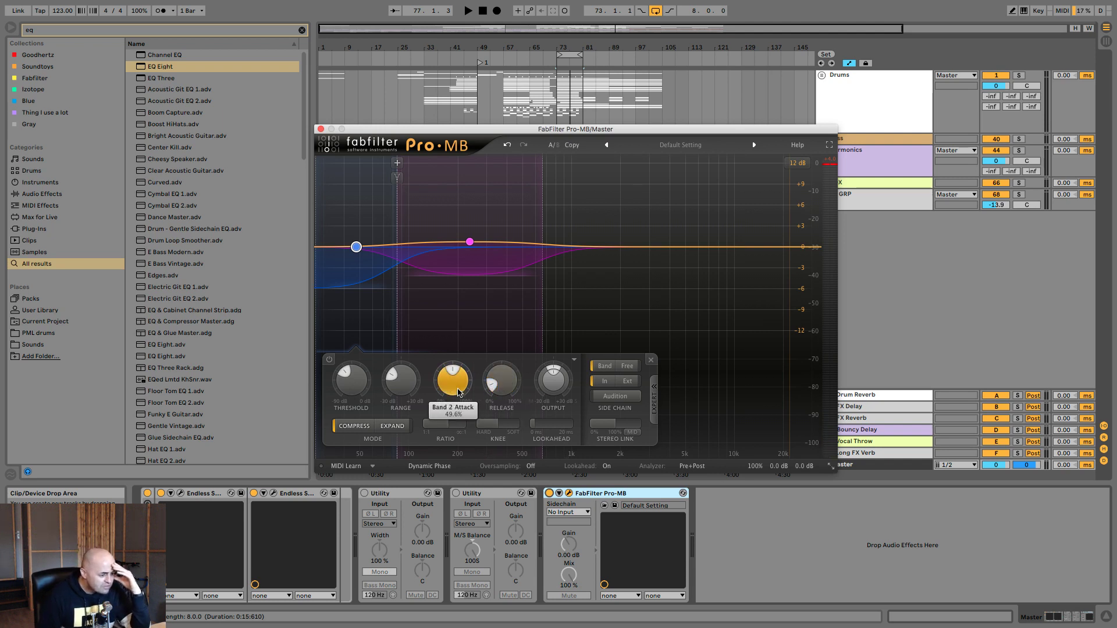
{"action": "left_click_drag", "start_coordinate": [410, 389], "coordinate": [409, 373]}
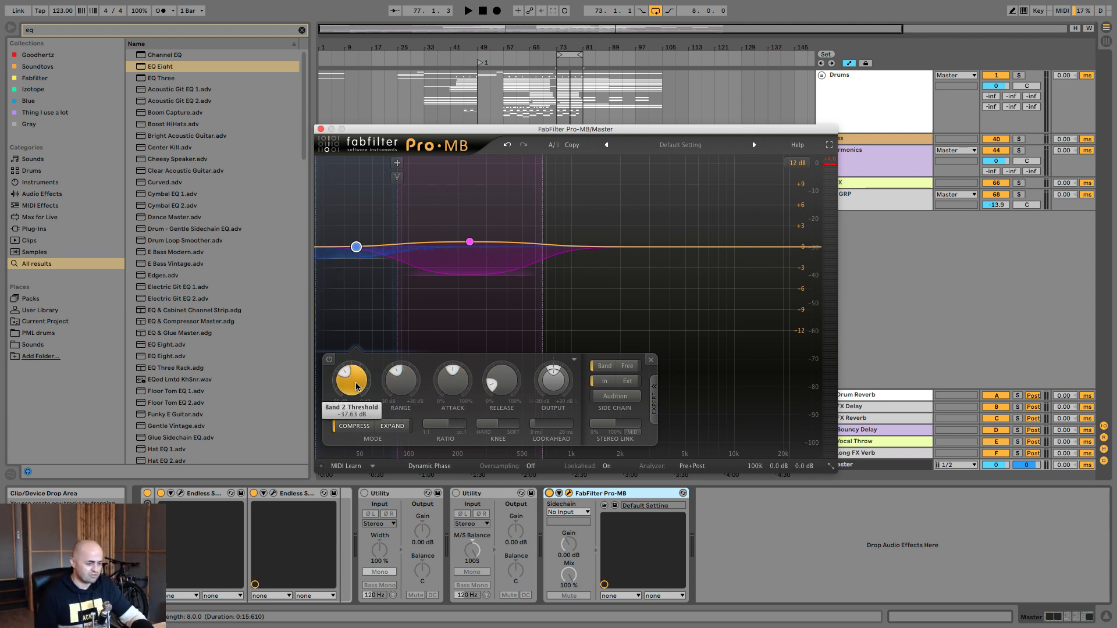
Step: Play the loop, move band 2 to about 55 Hz, raise its threshold and compare with Pro-MB switched off and on
{"action": "mouse_move", "coordinate": [357, 387]}
{"action": "key", "text": "space"}
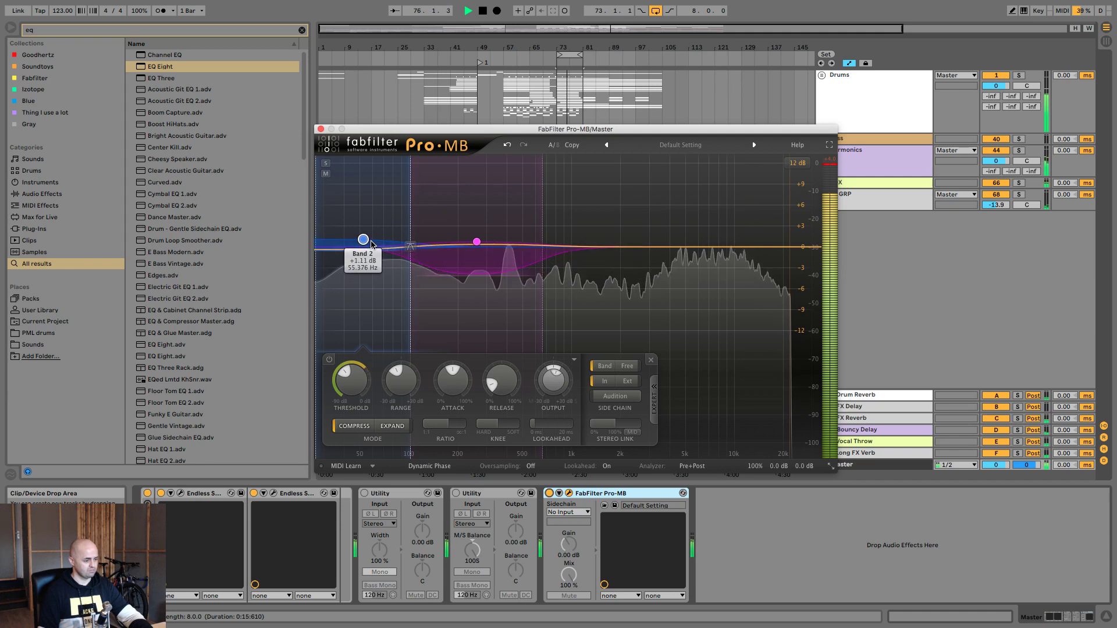
{"action": "left_click_drag", "start_coordinate": [352, 379], "coordinate": [353, 363]}
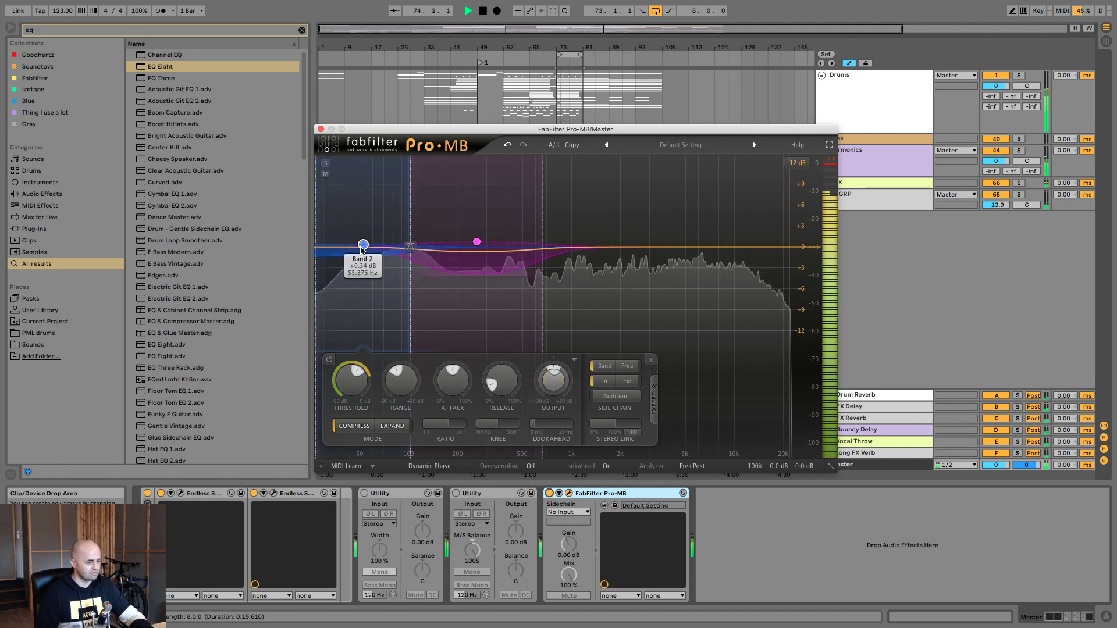
{"action": "left_click", "coordinate": [549, 493]}
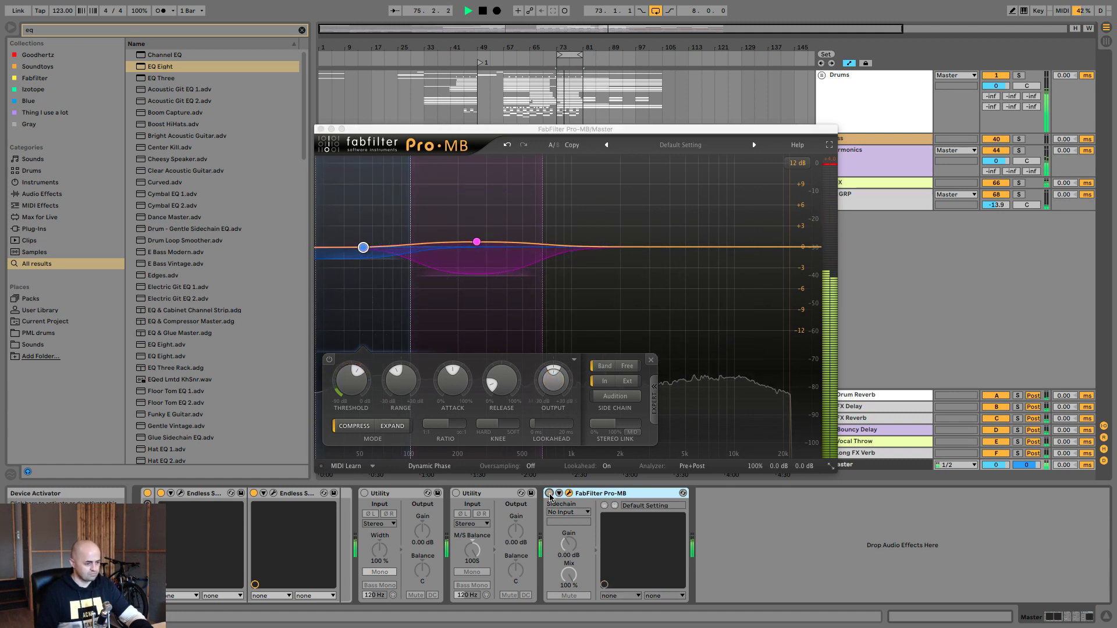
{"action": "left_click", "coordinate": [549, 493]}
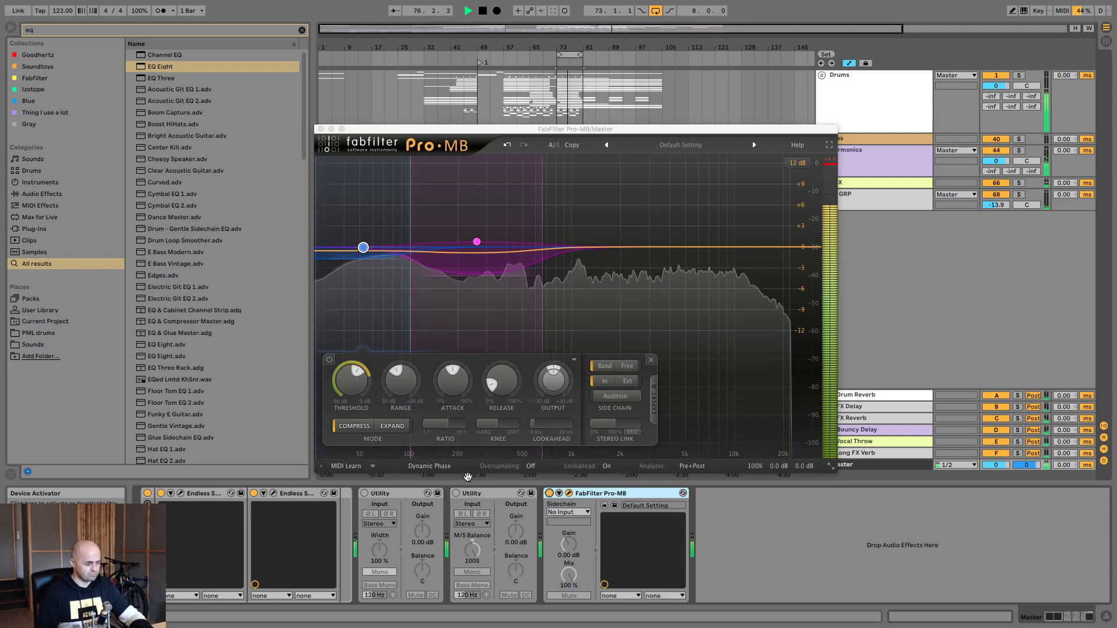
Step: Switch Pro-MB to Minimum Phase, then lengthen band 2's attack and set its range to about -2.42 dB
{"action": "left_click", "coordinate": [440, 466]}
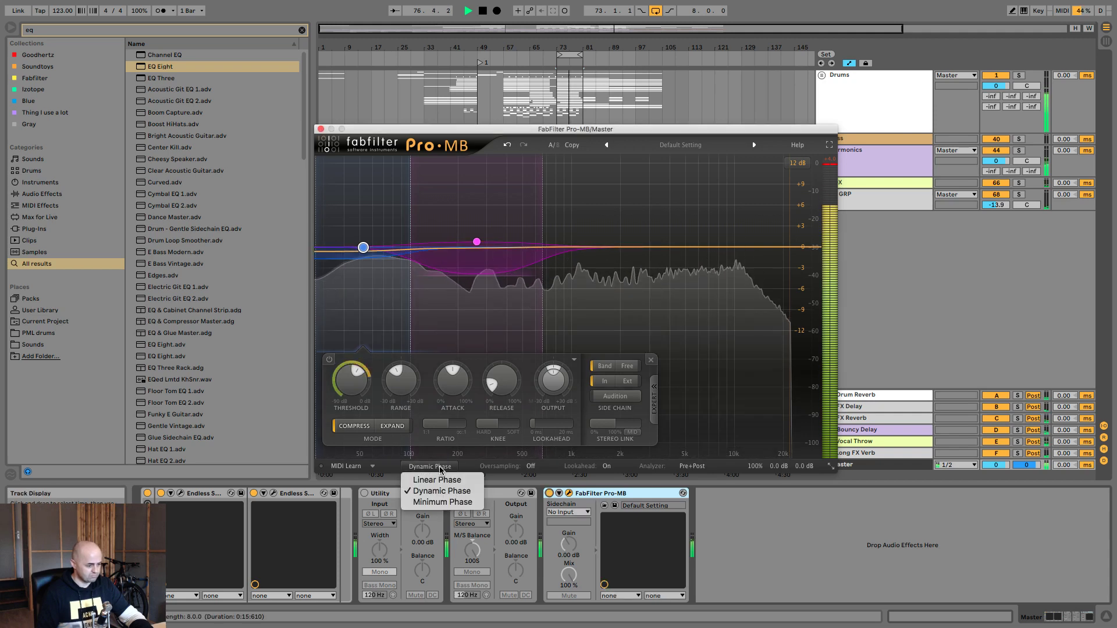
{"action": "left_click", "coordinate": [442, 502]}
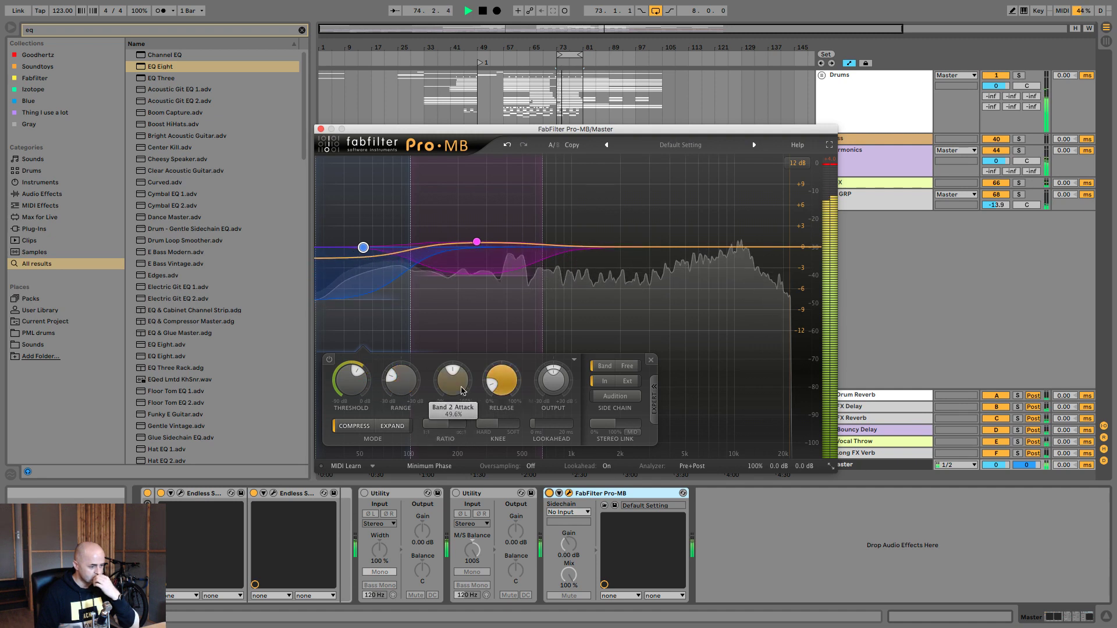
{"action": "left_click_drag", "start_coordinate": [452, 387], "coordinate": [409, 359]}
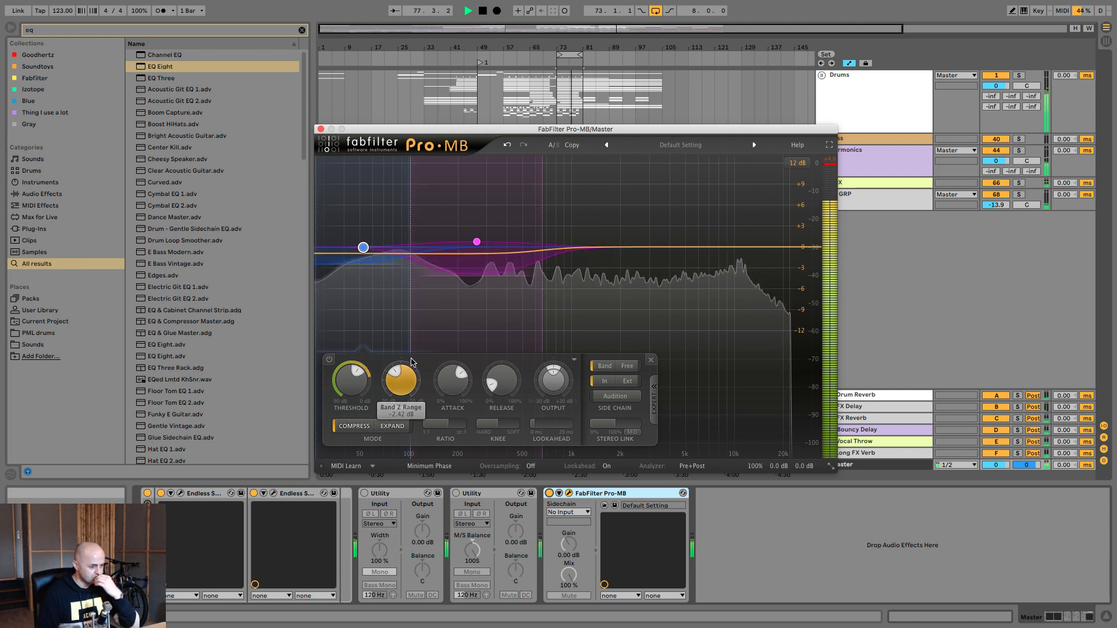
{"action": "key", "text": "space"}
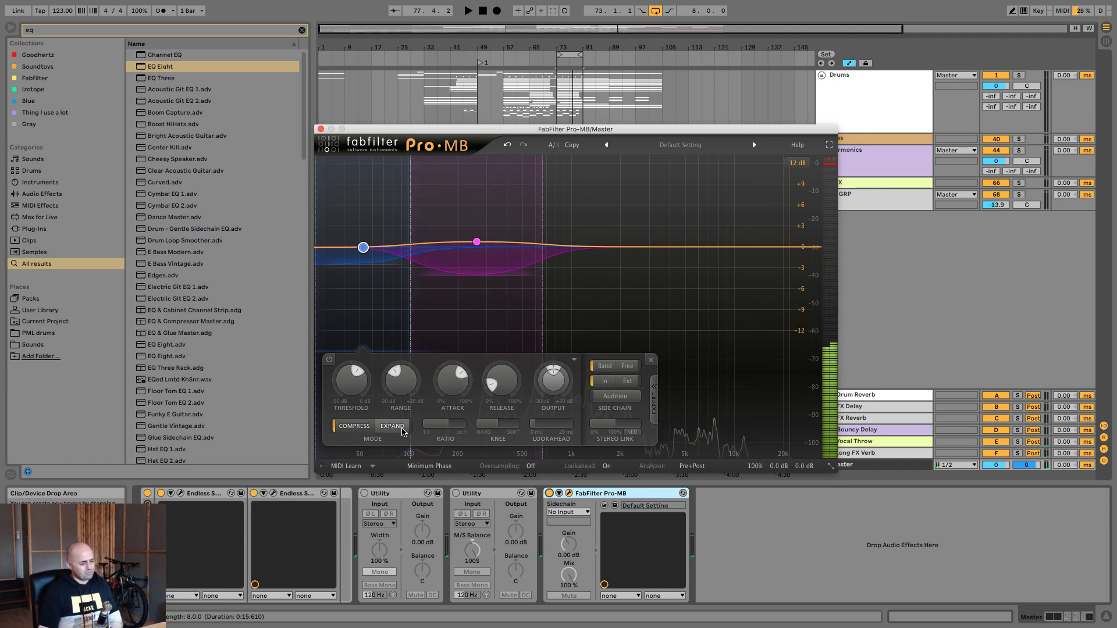
Step: Try Expand mode on band 2 with the loop playing, and return the band to Compress
{"action": "mouse_move", "coordinate": [402, 431]}
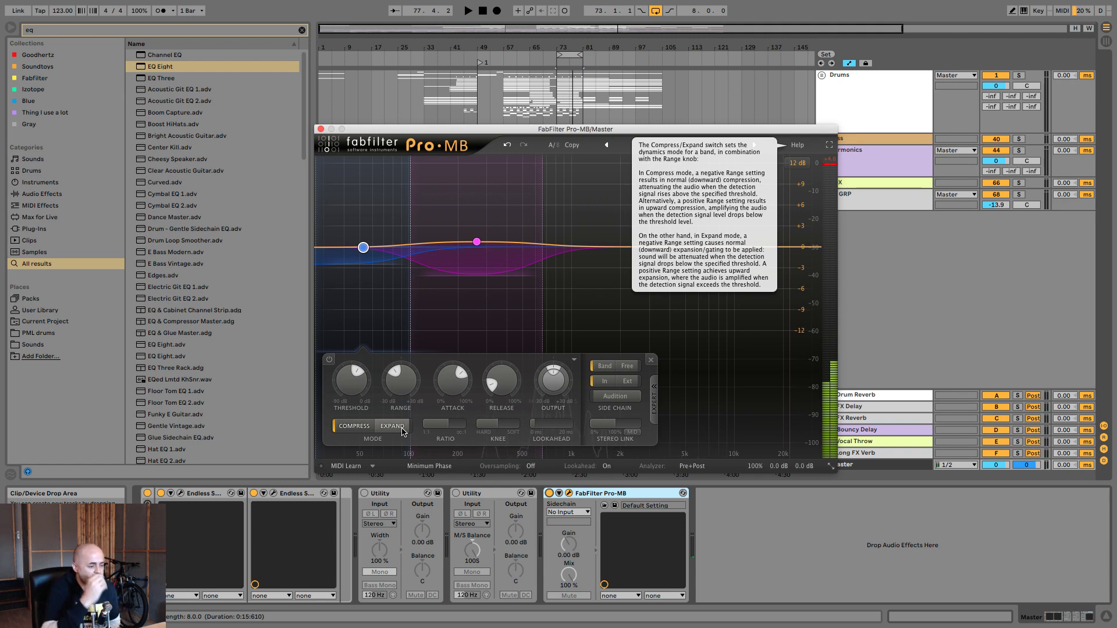
{"action": "left_click", "coordinate": [402, 431]}
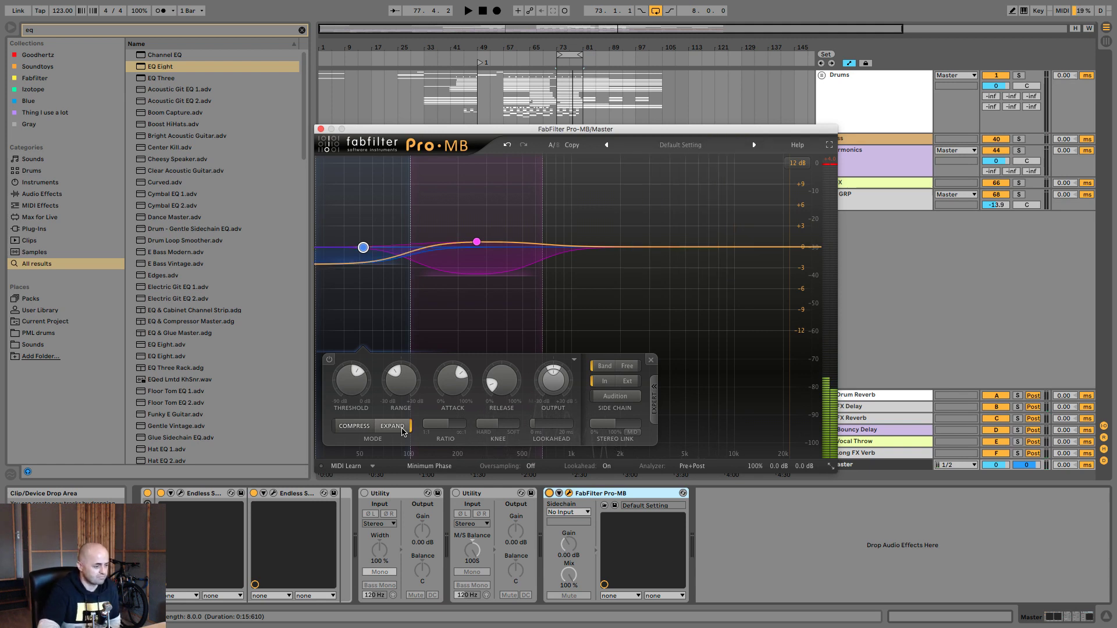
{"action": "key", "text": "space"}
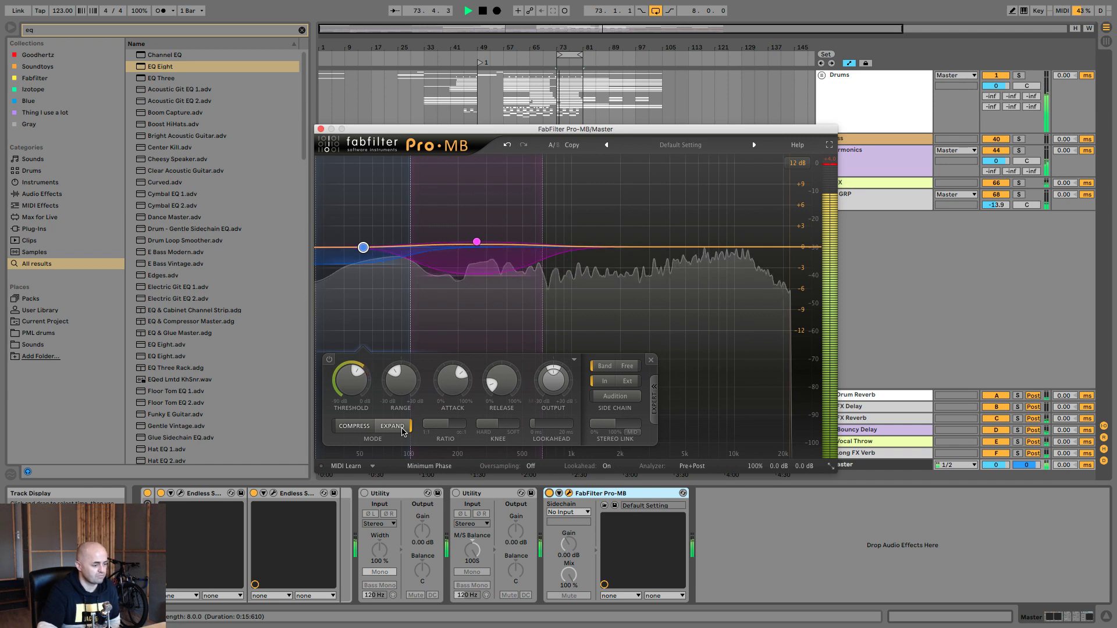
{"action": "left_click", "coordinate": [385, 428]}
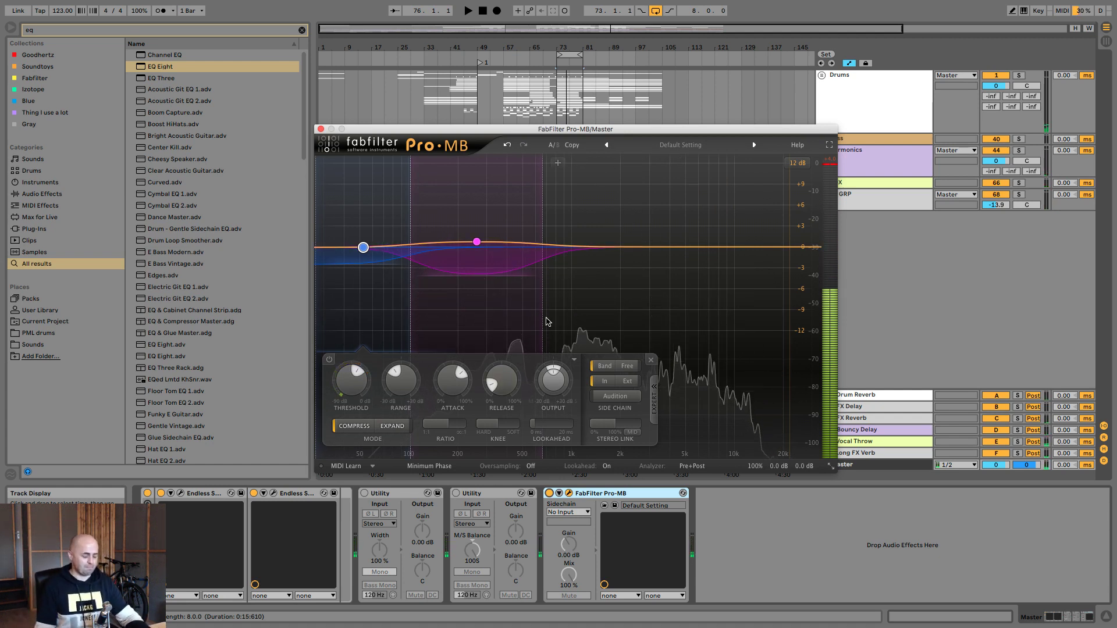
Step: Close the Pro-MB window and play the loop
{"action": "left_click", "coordinate": [320, 129]}
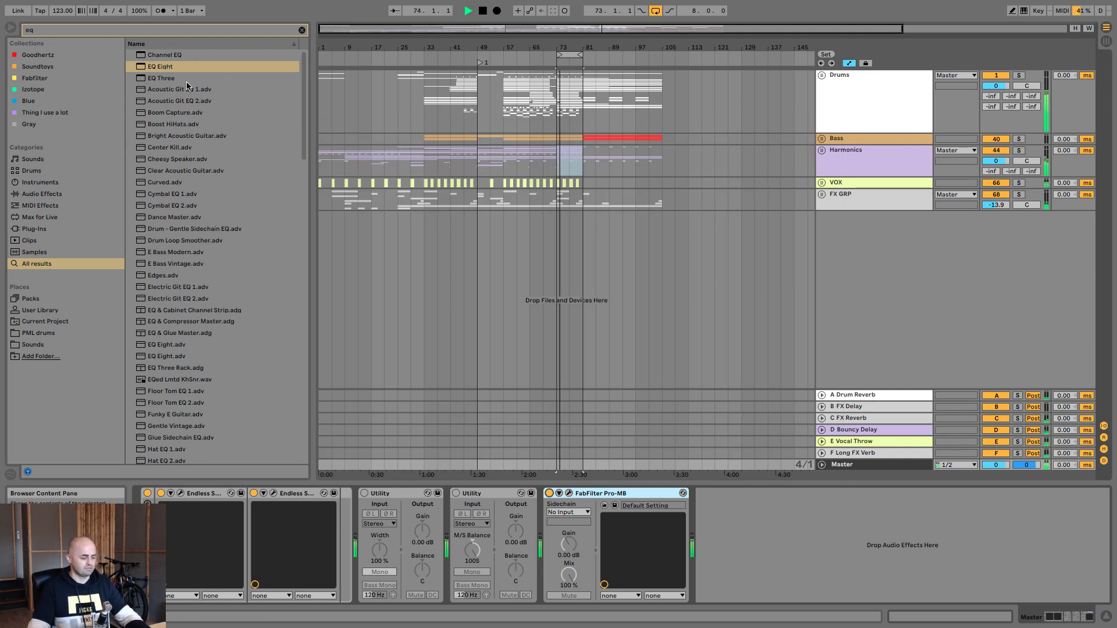
Step: Stop playback and review the two Pro-MB bands
{"action": "key", "text": "space"}
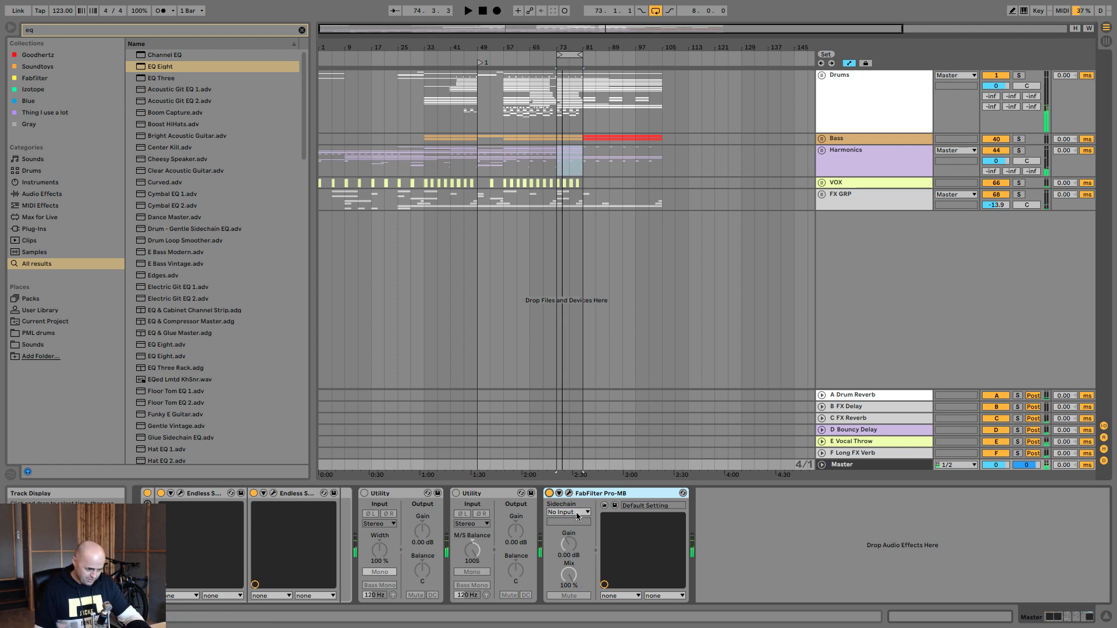
{"action": "left_click", "coordinate": [571, 493]}
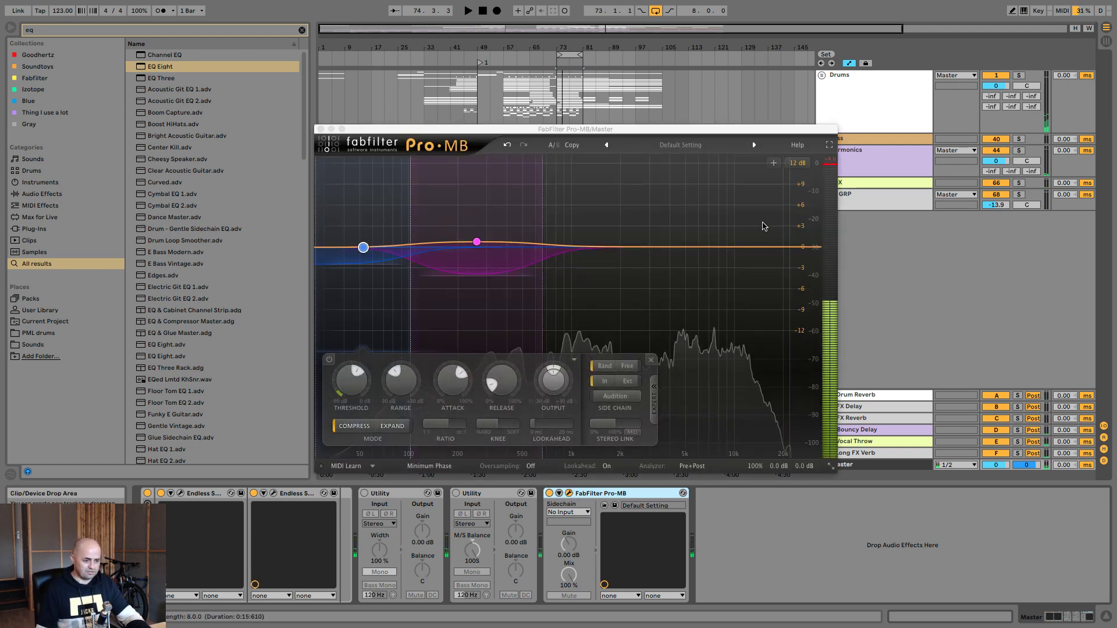
{"action": "left_click", "coordinate": [319, 129]}
Step: Add FabFilter Pro-Q 3 from the Fabfilter collection after Pro-MB on the Master track
{"action": "left_click", "coordinate": [300, 32]}
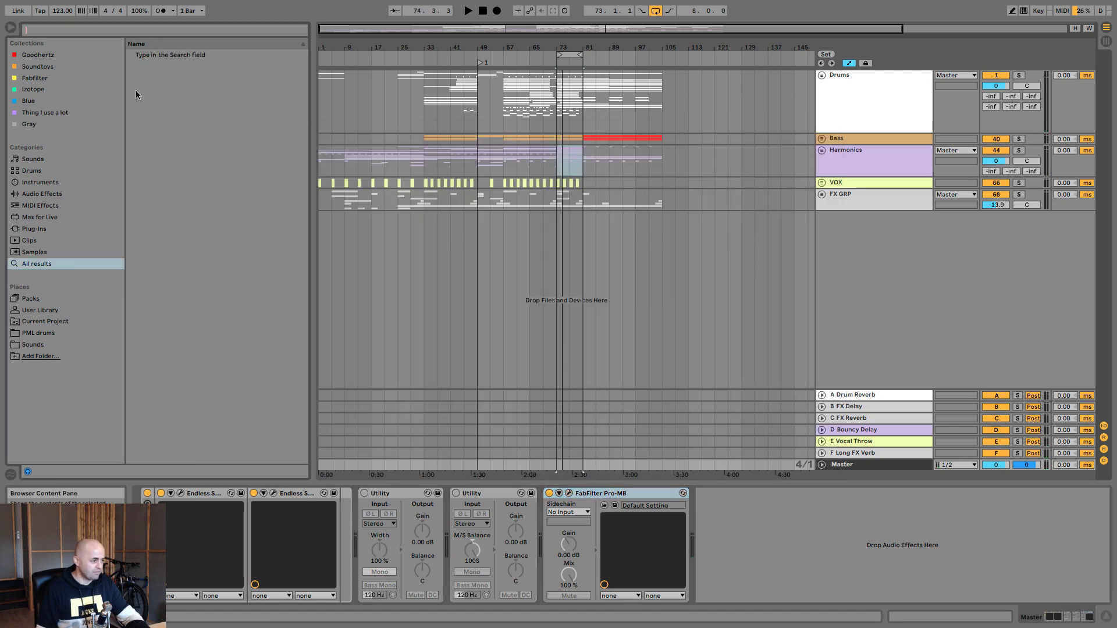
{"action": "left_click", "coordinate": [40, 80]}
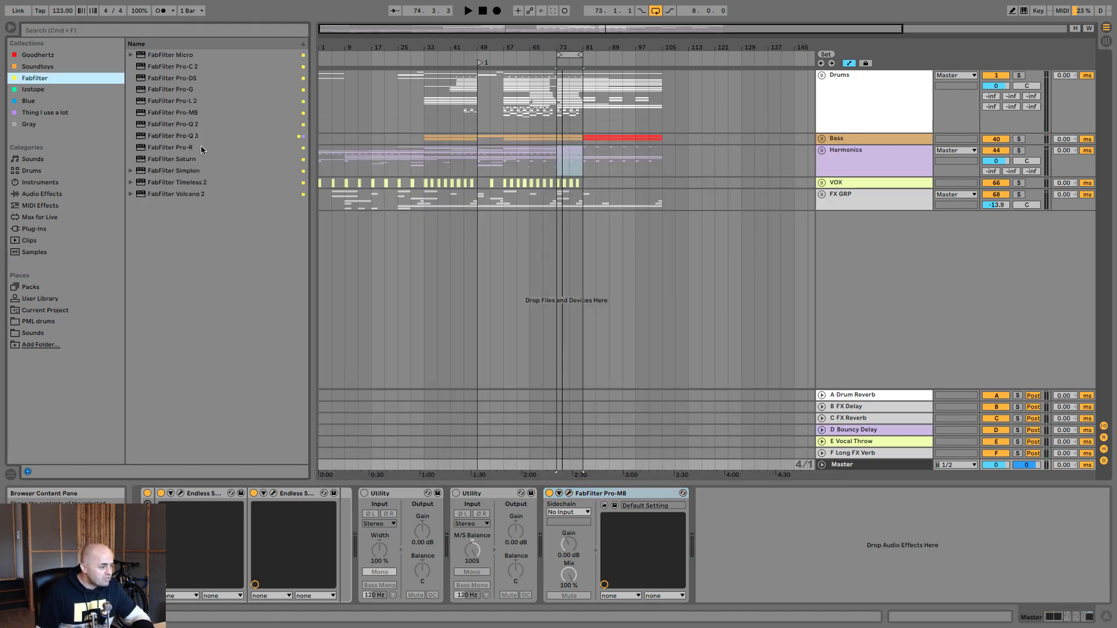
{"action": "left_click", "coordinate": [169, 136]}
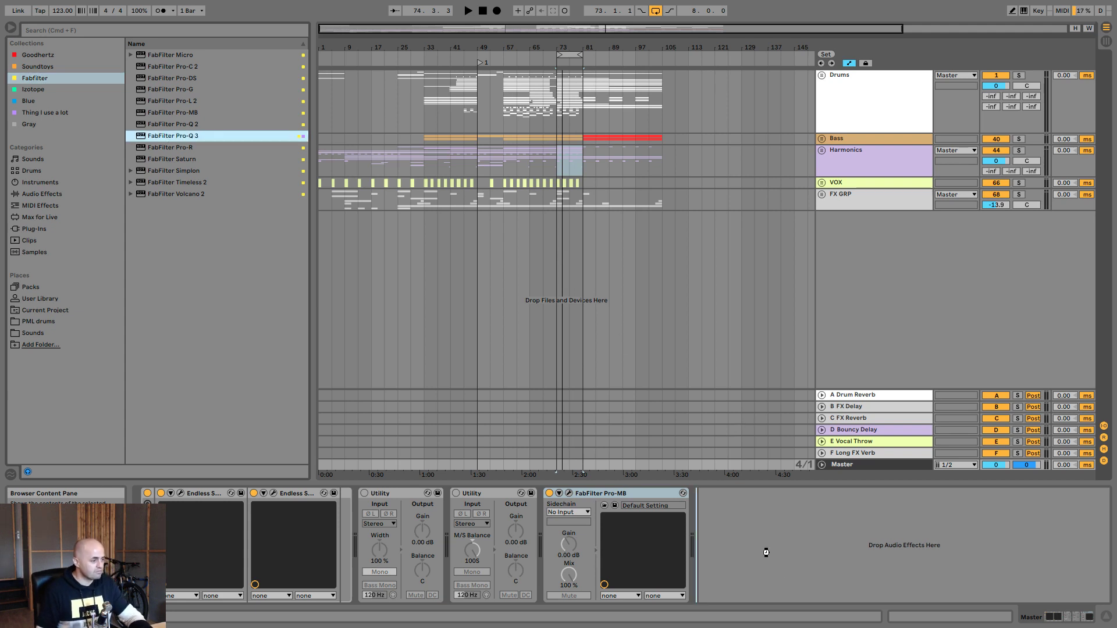
{"action": "left_click_drag", "start_coordinate": [765, 552], "coordinate": [767, 555]}
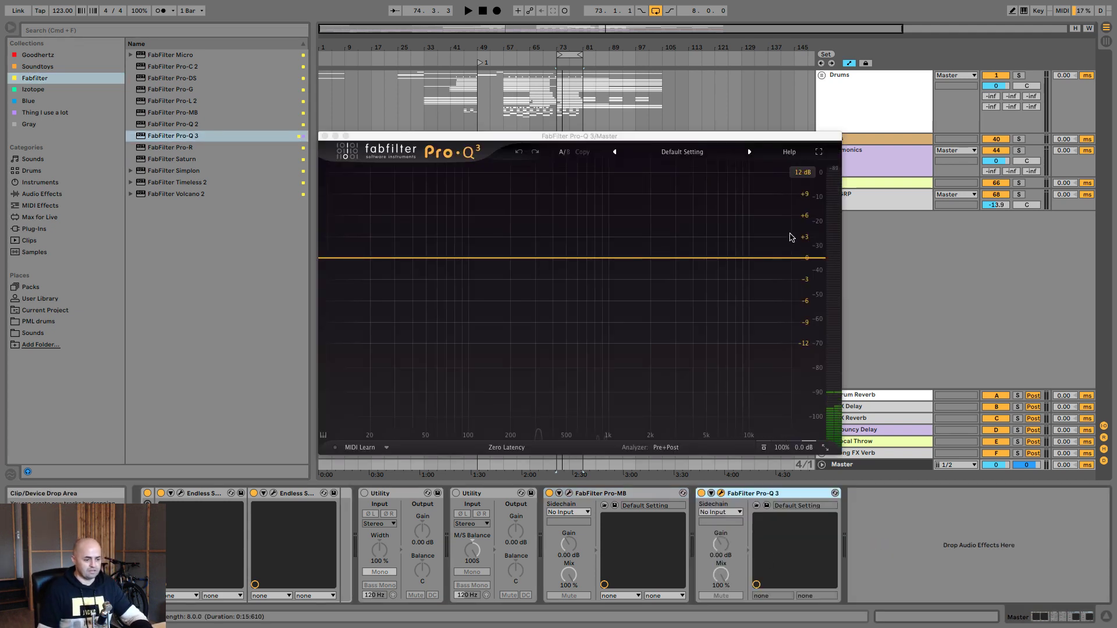
{"action": "double_click", "coordinate": [802, 256]}
{"action": "left_click", "coordinate": [727, 239]}
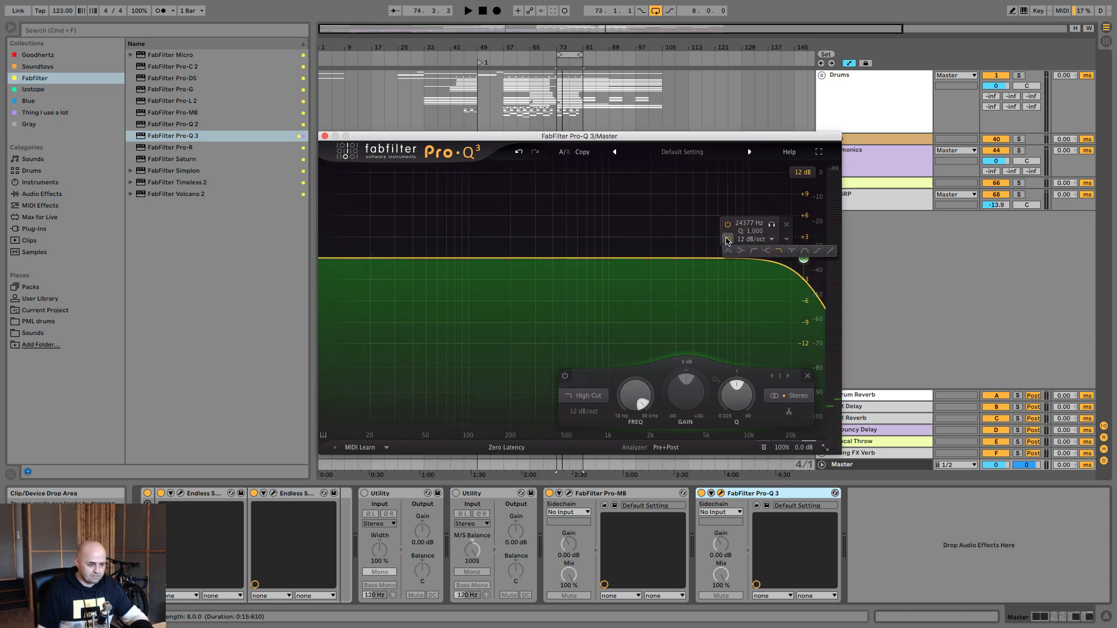
{"action": "left_click", "coordinate": [679, 227]}
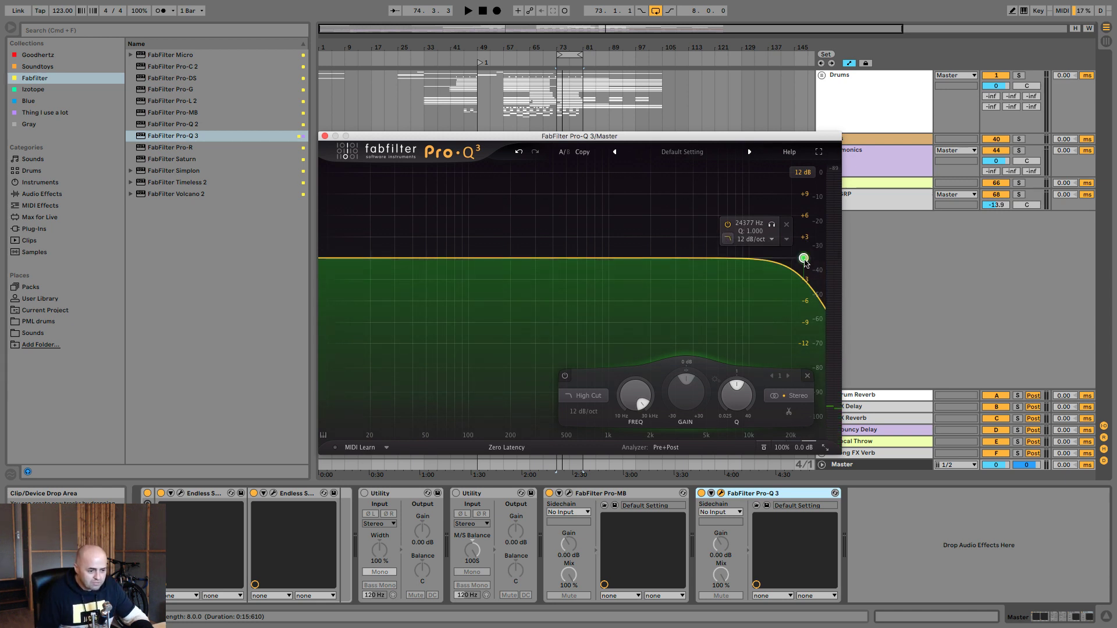
{"action": "left_click", "coordinate": [787, 226]}
Step: Try a Pro-Q 3 bell boost of about 1.5 dB near 11.6 kHz, auditioning it with the loop
{"action": "double_click", "coordinate": [655, 235]}
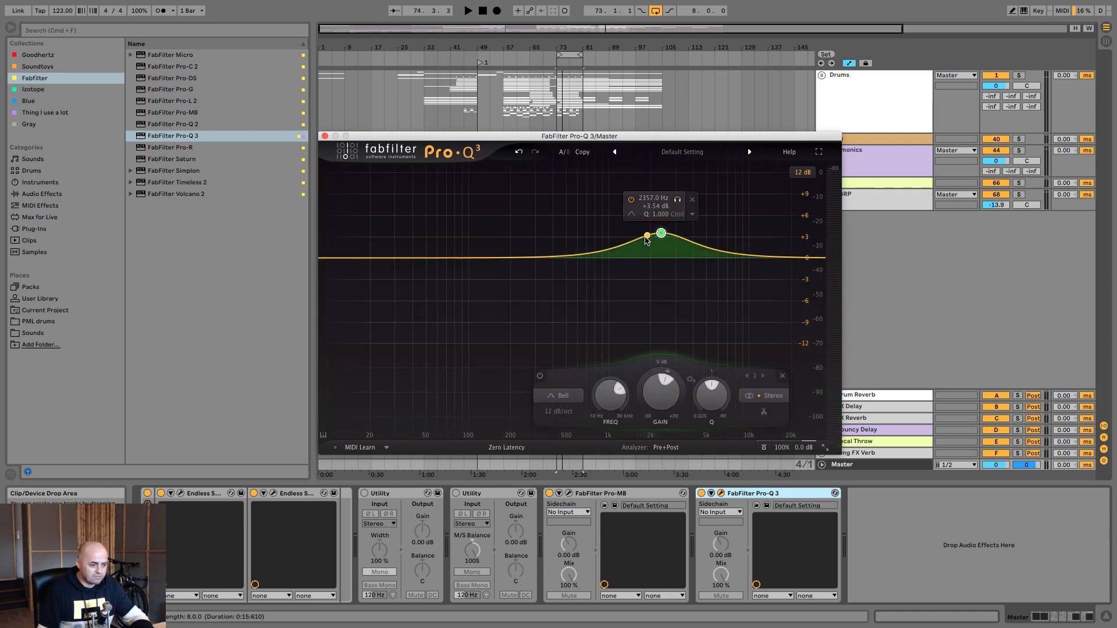
{"action": "left_click_drag", "start_coordinate": [657, 236], "coordinate": [766, 243]}
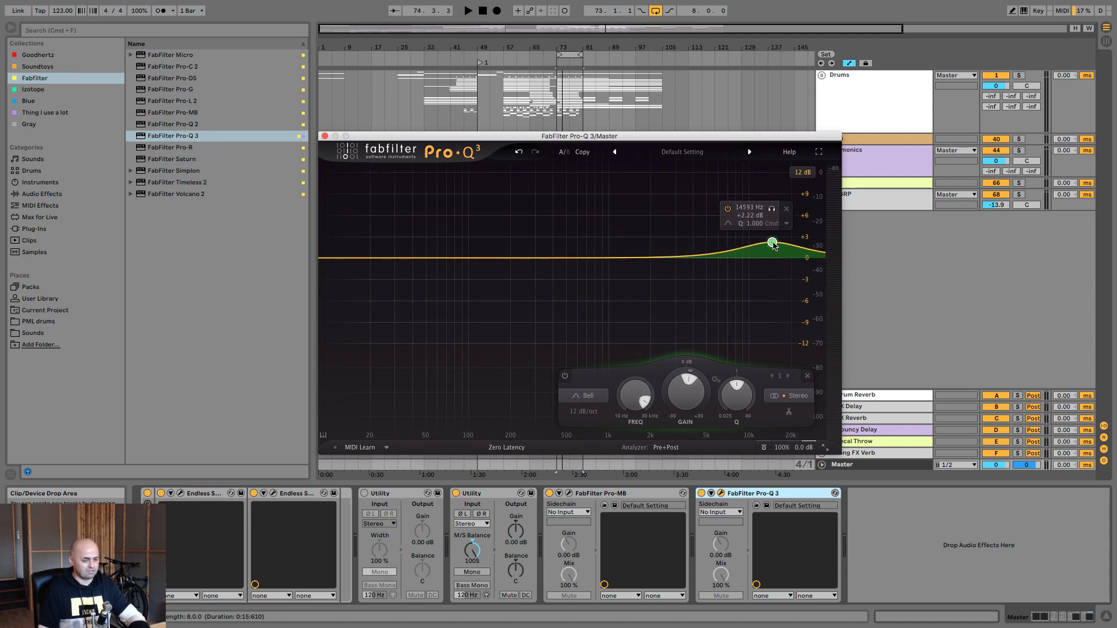
{"action": "key", "text": "space"}
{"action": "mouse_move", "coordinate": [773, 244]}
{"action": "left_mouse_down"}
{"action": "mouse_move", "coordinate": [773, 259]}
{"action": "mouse_move", "coordinate": [756, 241]}
{"action": "left_mouse_up"}
{"action": "key", "text": "space"}
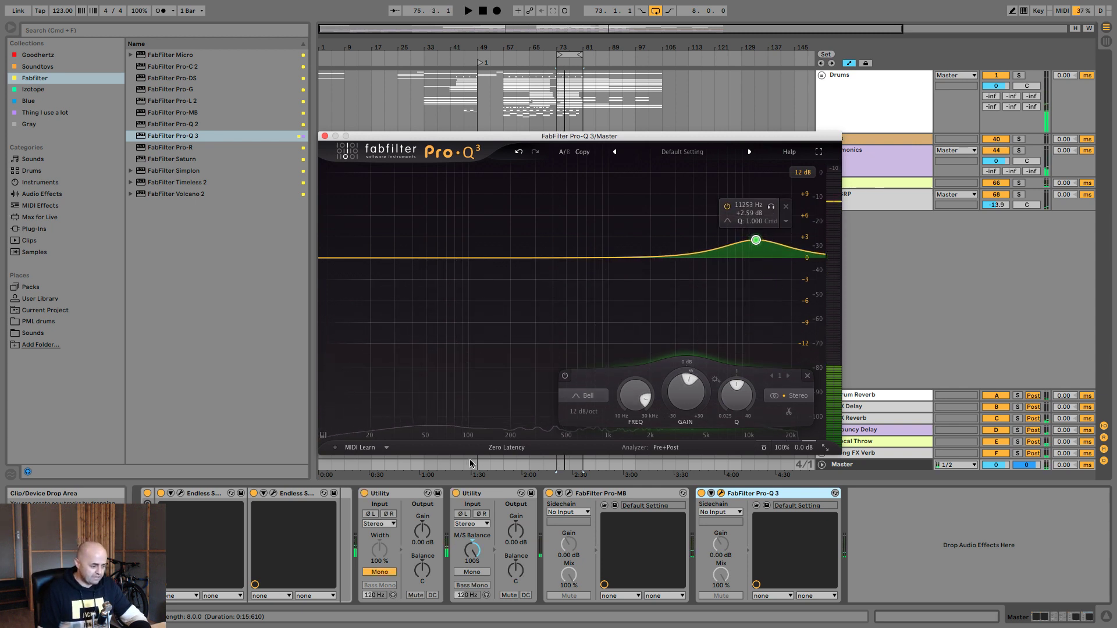
{"action": "key", "text": "space"}
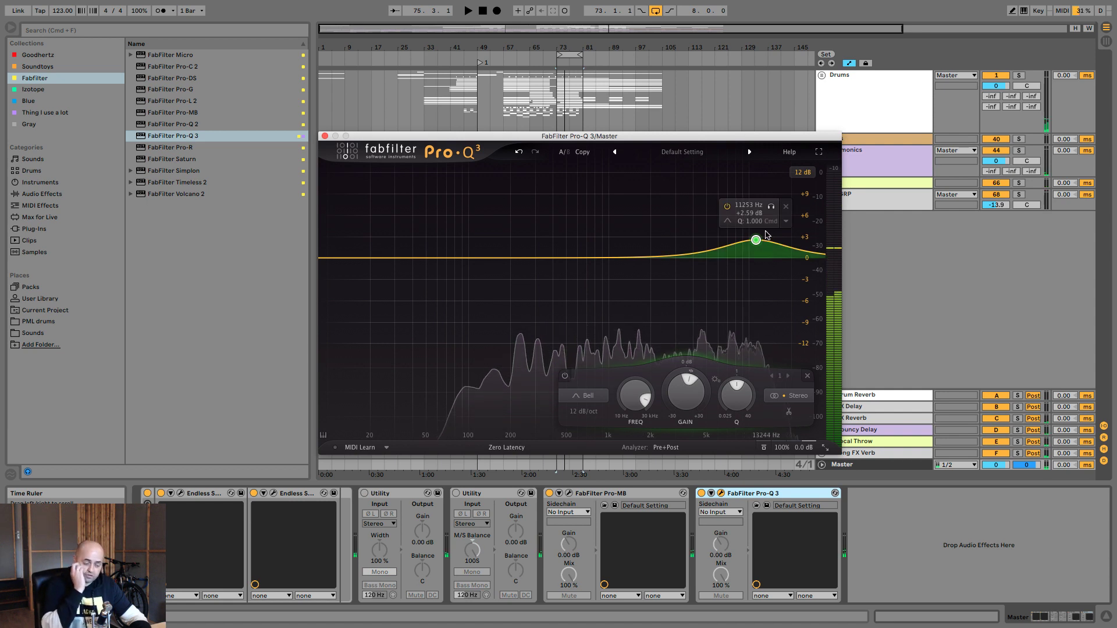
{"action": "key", "text": "space"}
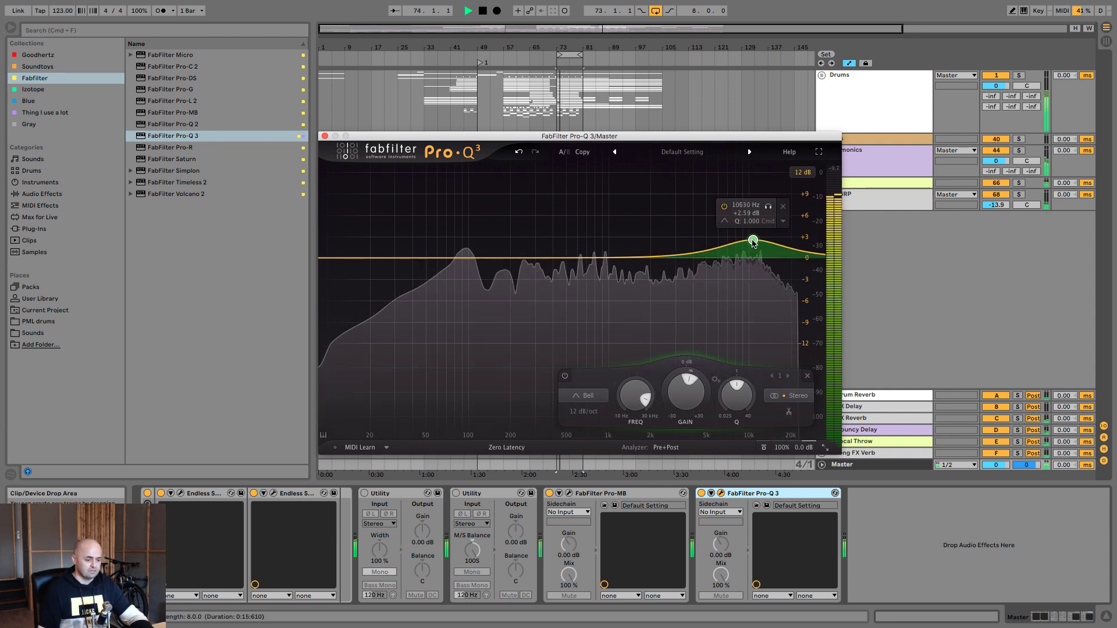
{"action": "left_click_drag", "start_coordinate": [753, 242], "coordinate": [755, 248]}
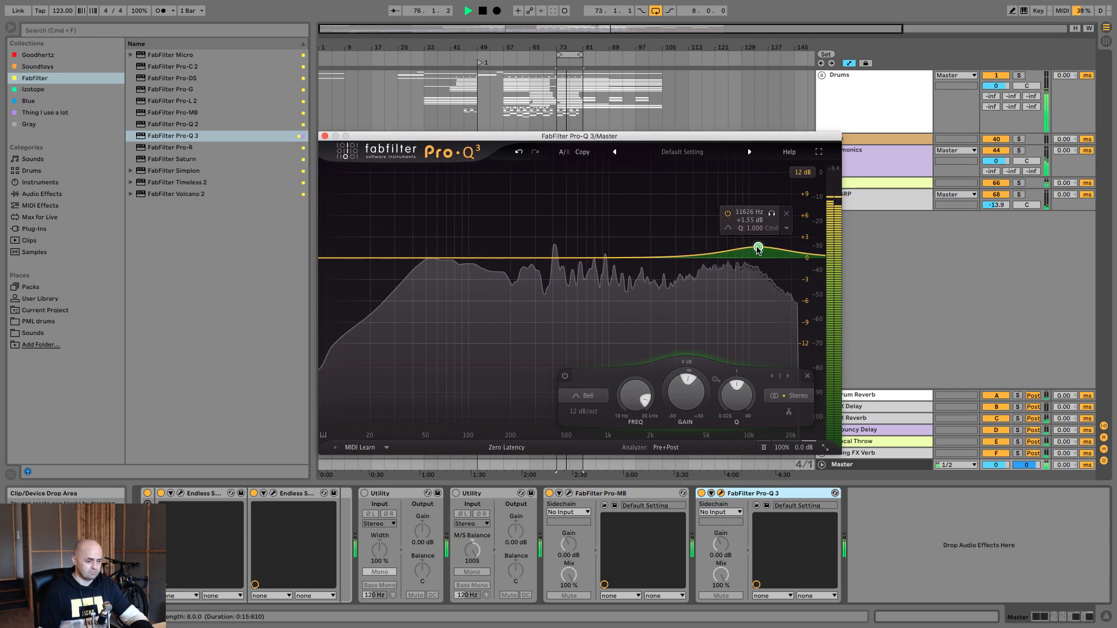
Step: Replace the bell boost with a High Shelf band of about 2.1 dB near 1346 Hz and audition it with the loop
{"action": "left_click", "coordinate": [638, 249]}
{"action": "left_click_drag", "start_coordinate": [639, 247], "coordinate": [661, 243]}
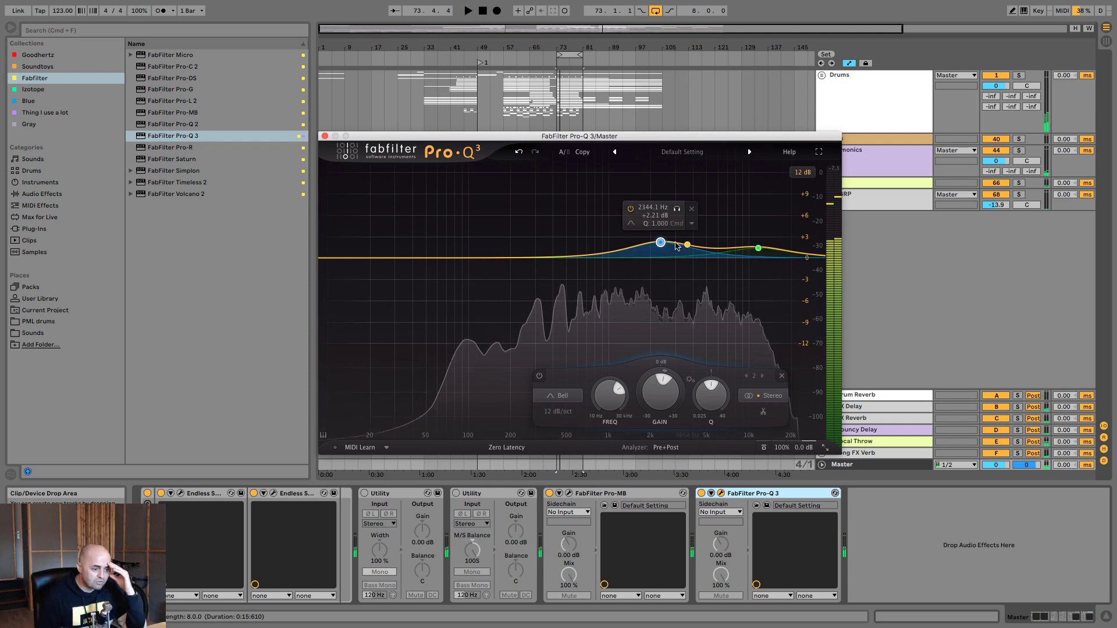
{"action": "left_click", "coordinate": [631, 223]}
{"action": "left_click", "coordinate": [669, 235]}
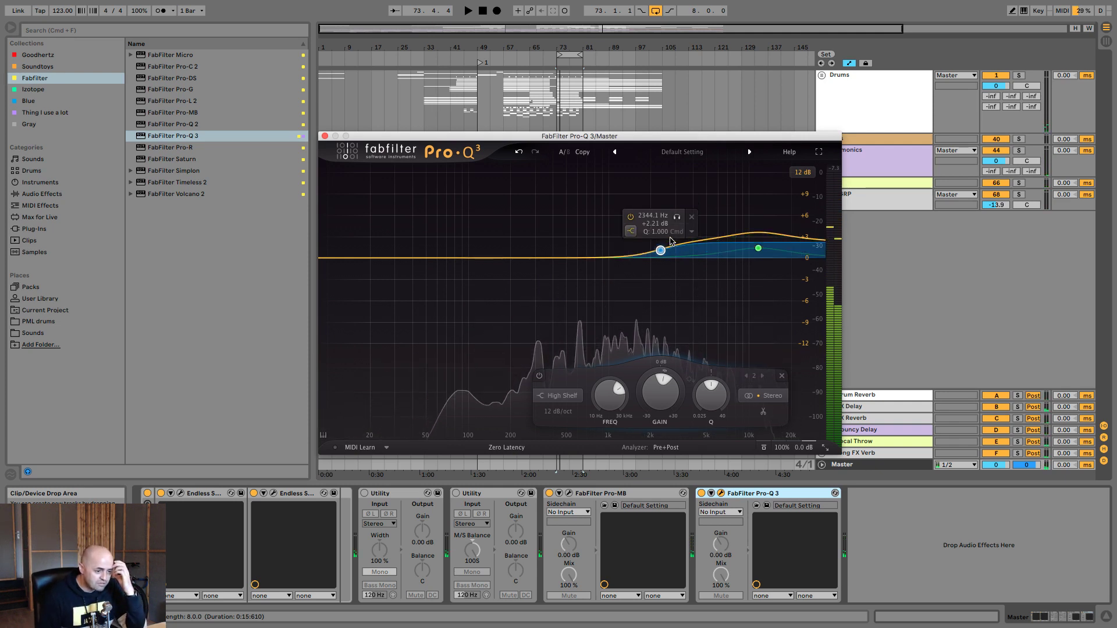
{"action": "left_click", "coordinate": [758, 248]}
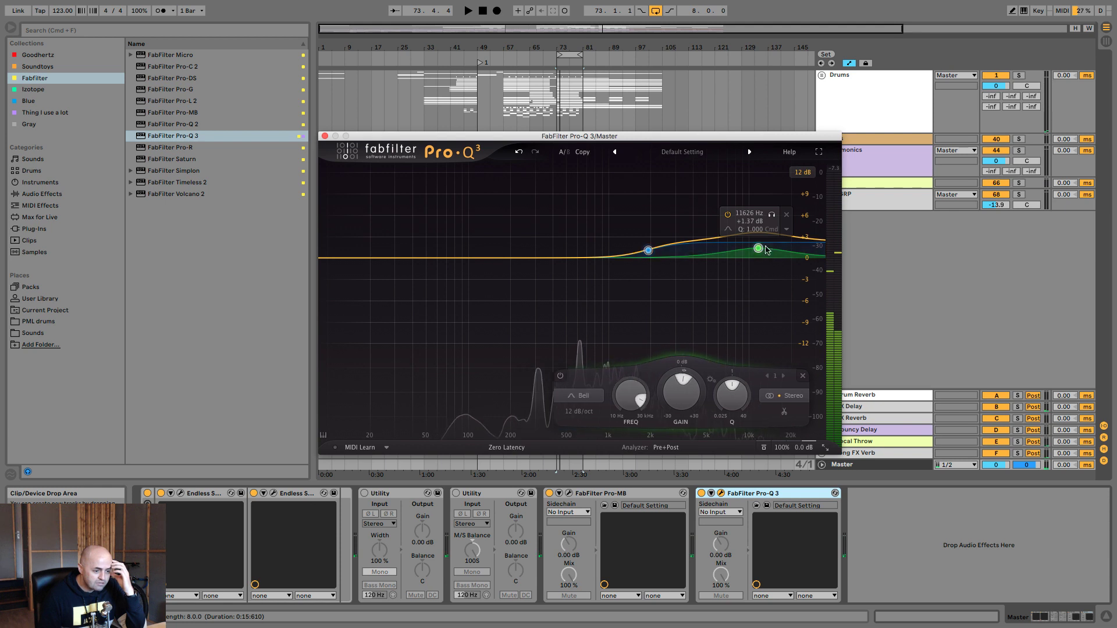
{"action": "left_click", "coordinate": [786, 214]}
{"action": "left_click_drag", "start_coordinate": [649, 251], "coordinate": [629, 256]}
{"action": "key", "text": "space"}
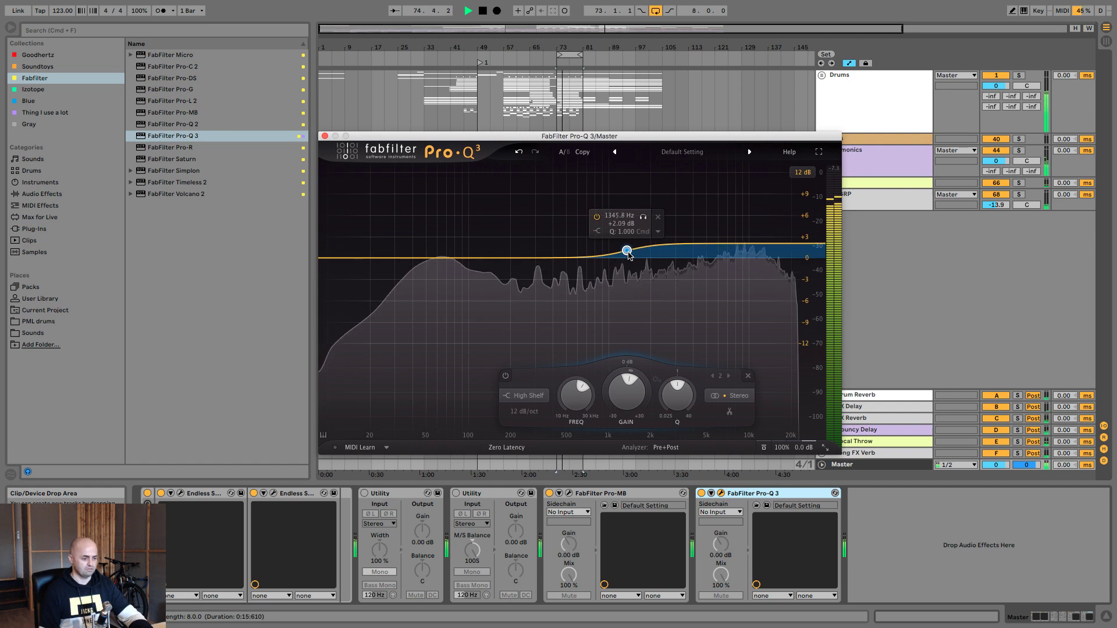
Step: Map key 3 to the on/off switches of both Pro-MB and Pro-Q 3 on the Master track
{"action": "key", "text": "super+k"}
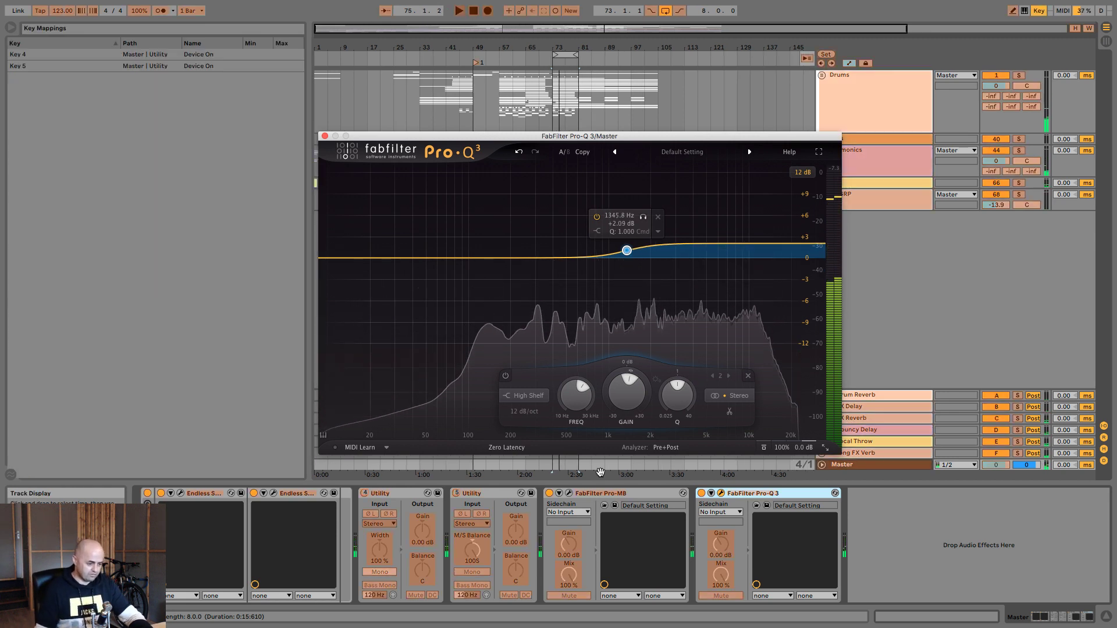
{"action": "left_click", "coordinate": [547, 494]}
{"action": "key", "text": "3"}
{"action": "left_click", "coordinate": [702, 494]}
{"action": "key", "text": "3"}
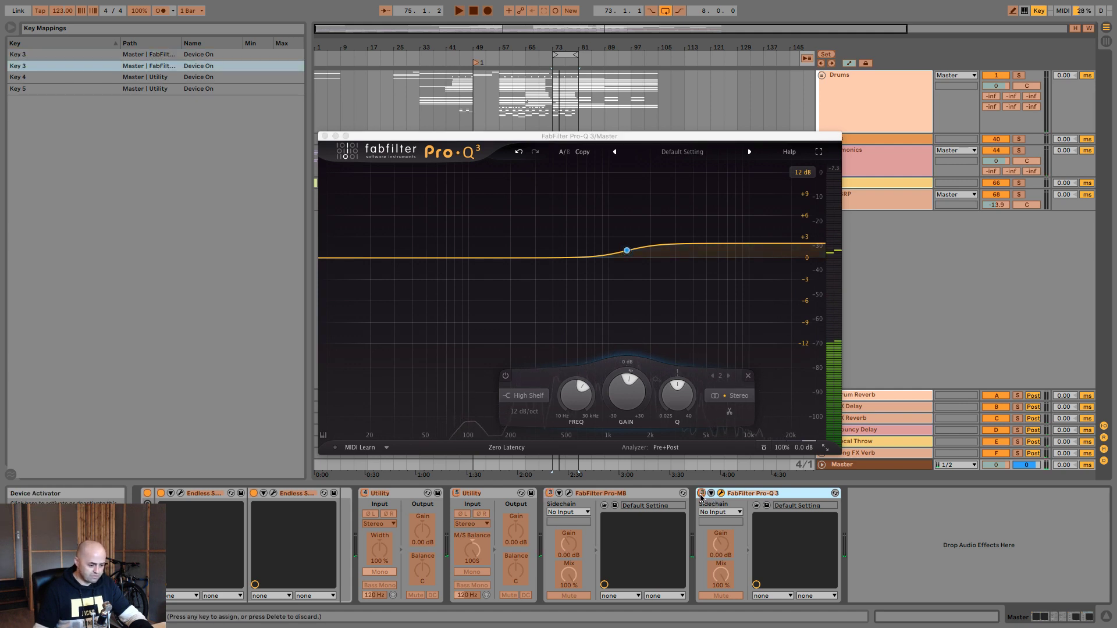
{"action": "key", "text": "super+k"}
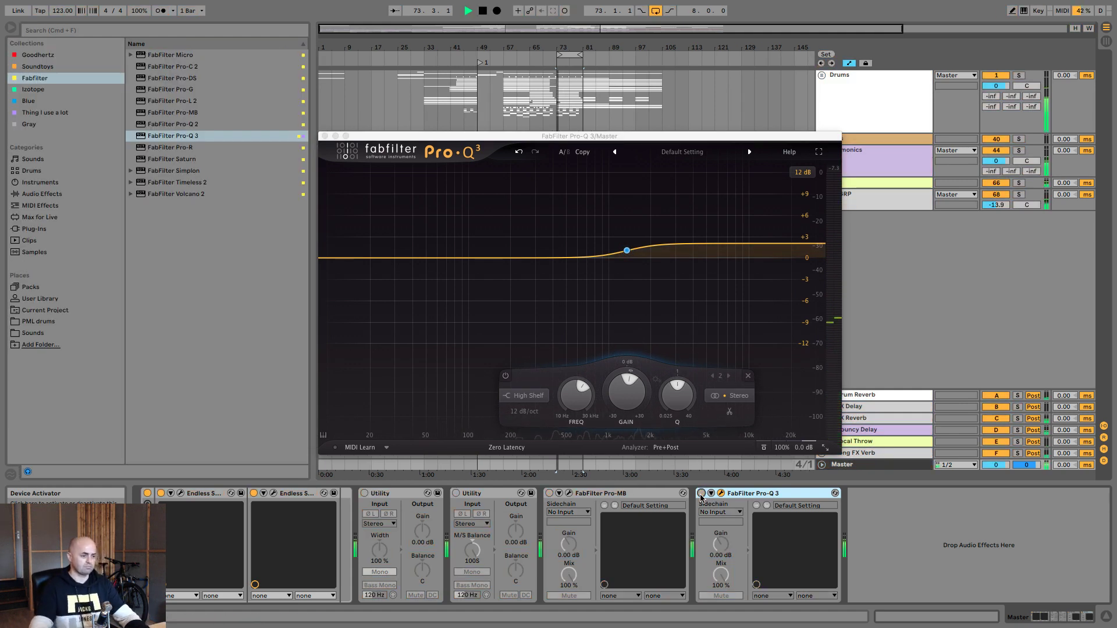
Step: Lower the high shelf's gain to about 0.8 dB while comparing both plug-ins on and off, and delete the shelf
{"action": "key", "text": "3"}
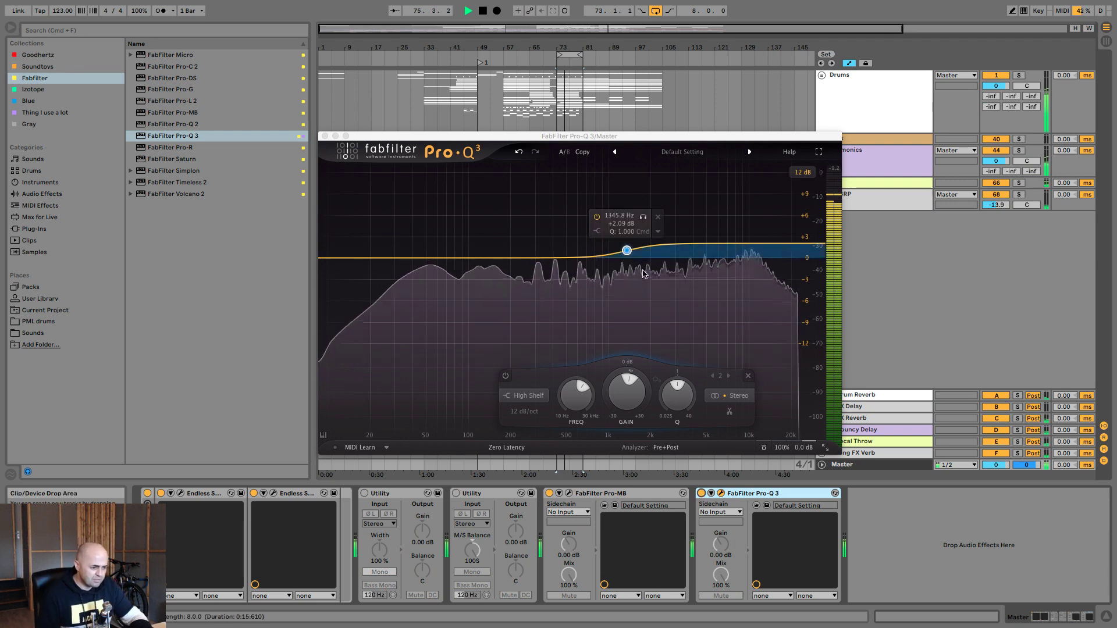
{"action": "left_click_drag", "start_coordinate": [628, 253], "coordinate": [628, 257]}
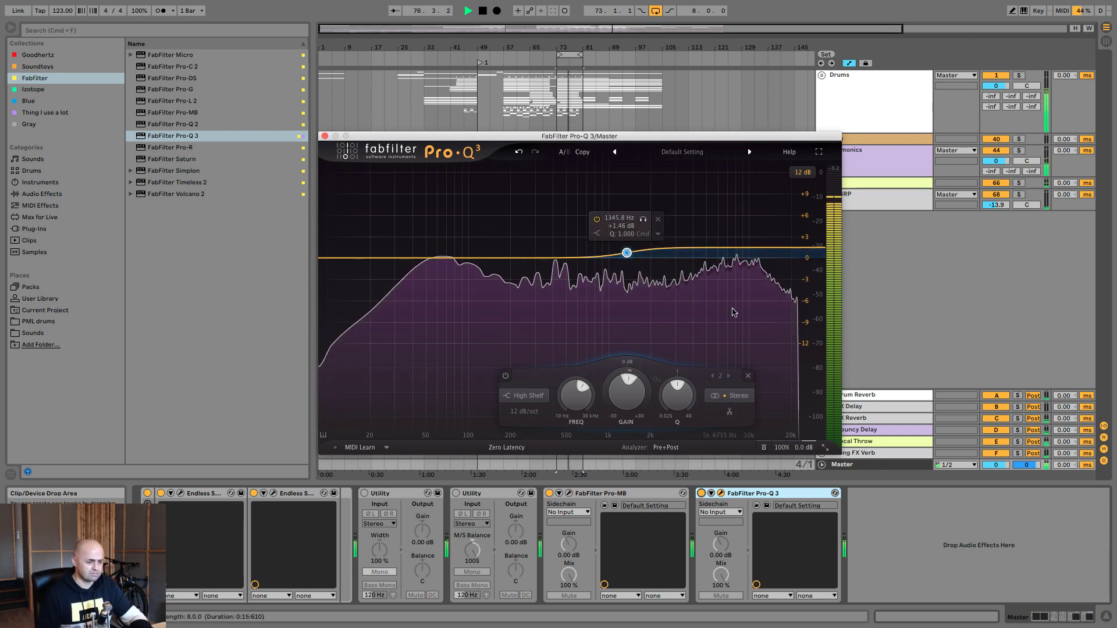
{"action": "left_click", "coordinate": [902, 295]}
{"action": "key", "text": "3"}
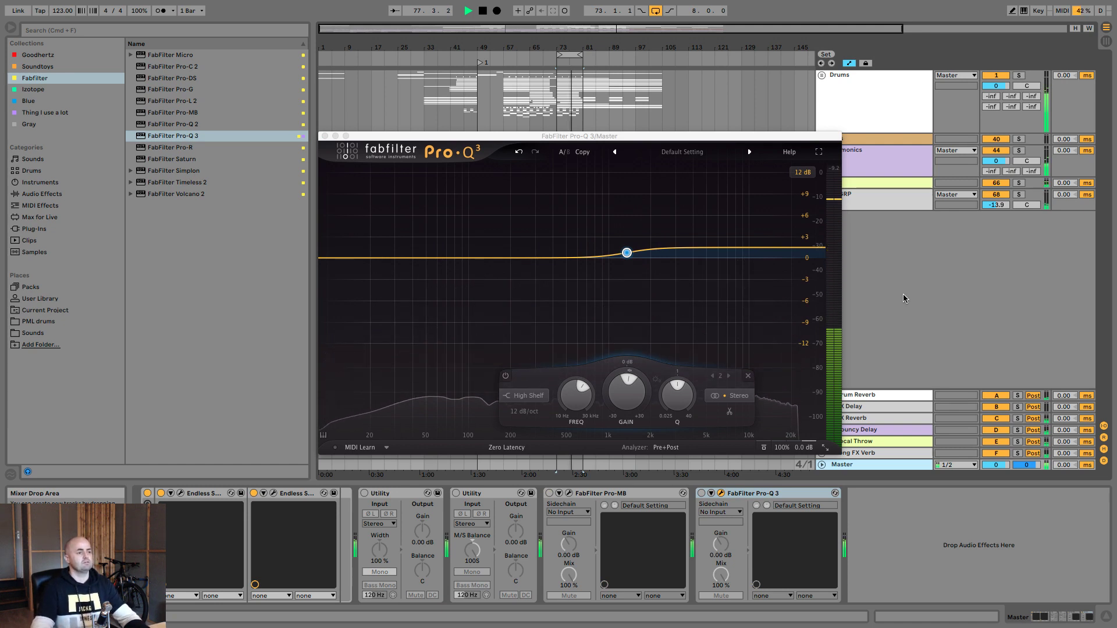
{"action": "key", "text": "3"}
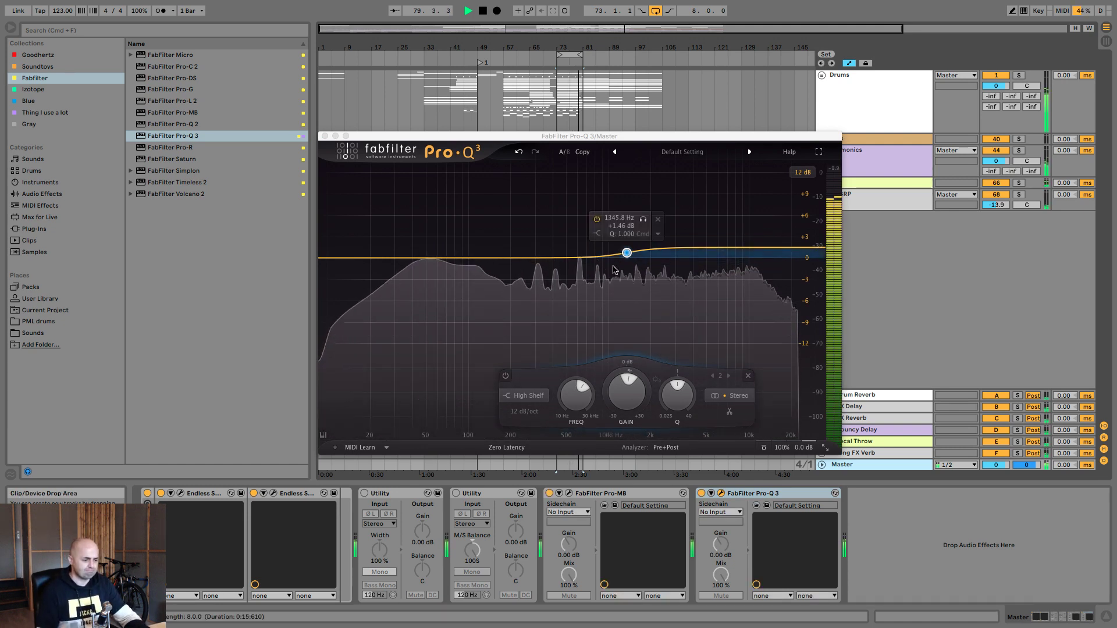
{"action": "left_click_drag", "start_coordinate": [624, 255], "coordinate": [623, 261]}
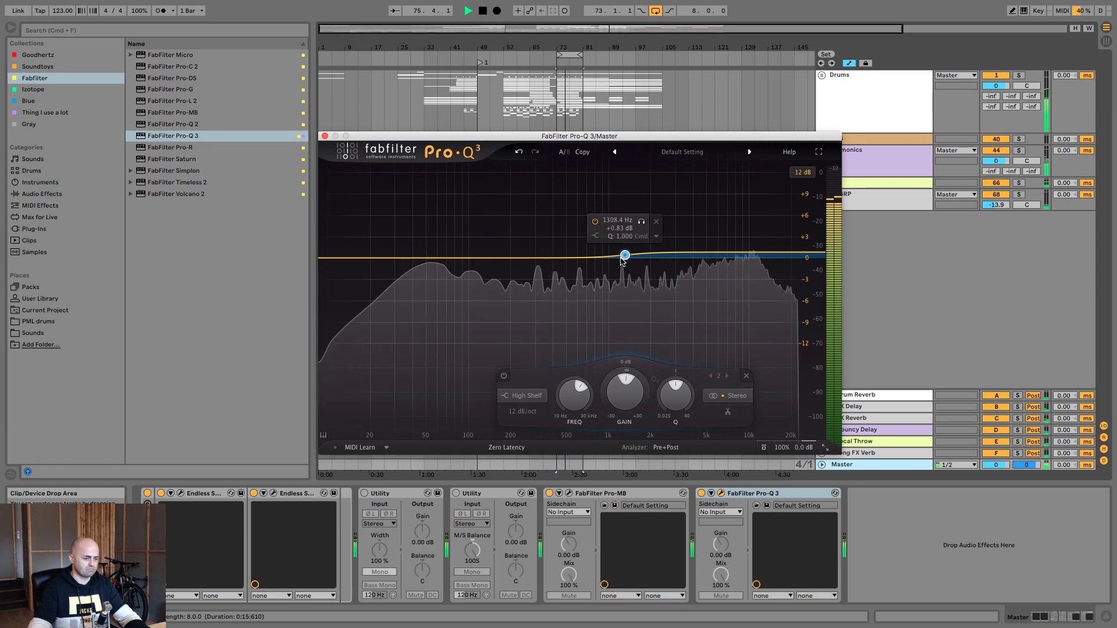
{"action": "left_click", "coordinate": [656, 221]}
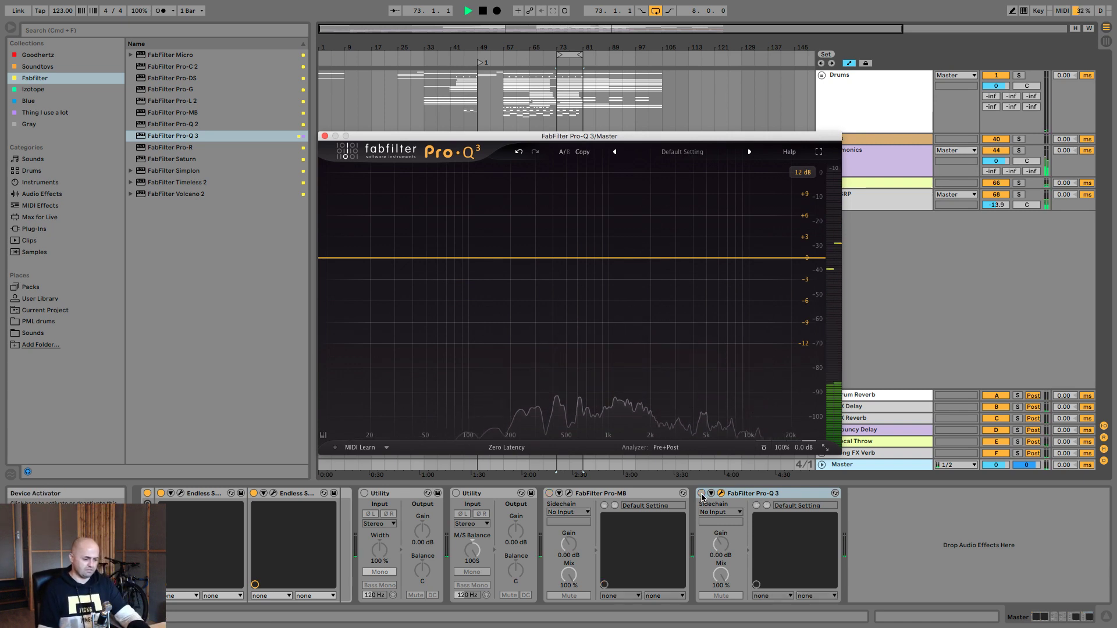
Step: Compare Pro-MB and Pro-Q 3 on and off with the loop playing, and review the Pro-MB bands
{"action": "key", "text": "space"}
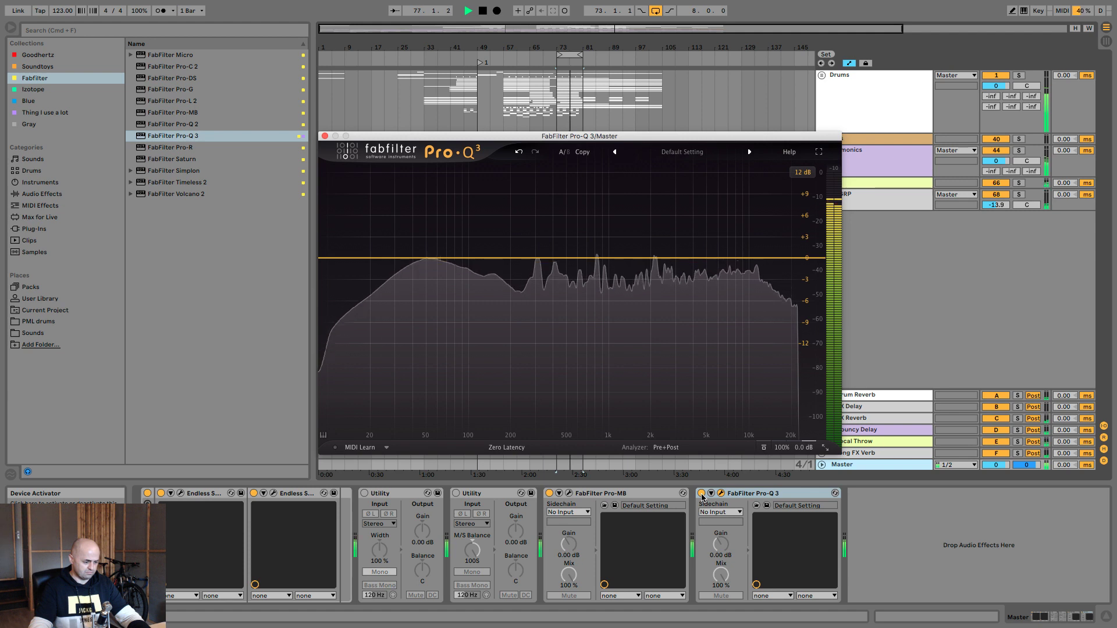
{"action": "left_click", "coordinate": [702, 493]}
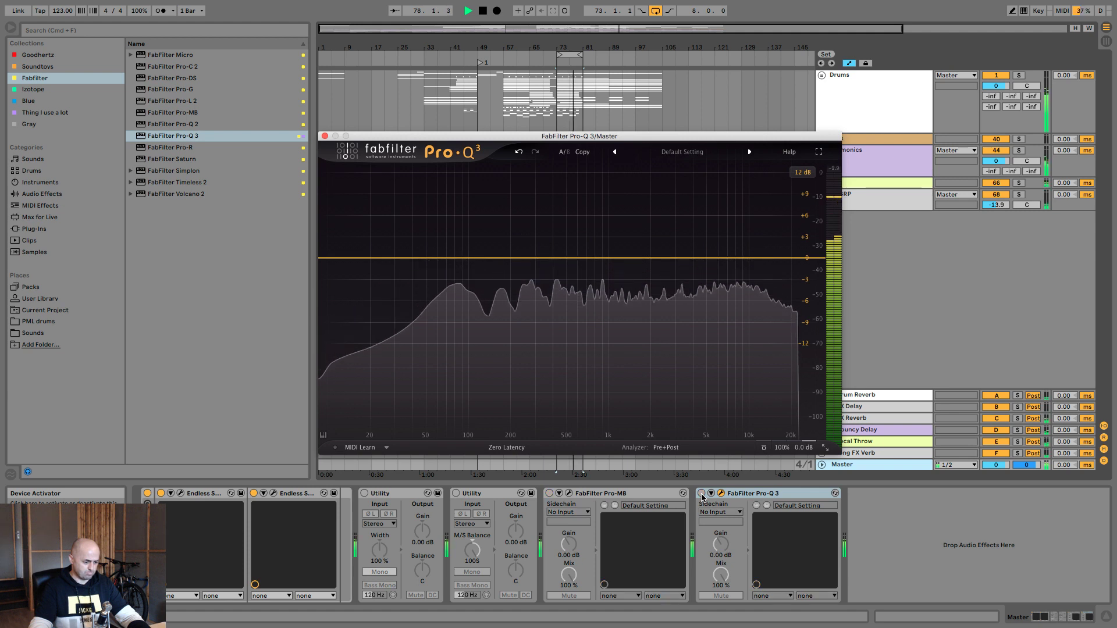
{"action": "left_click", "coordinate": [701, 494]}
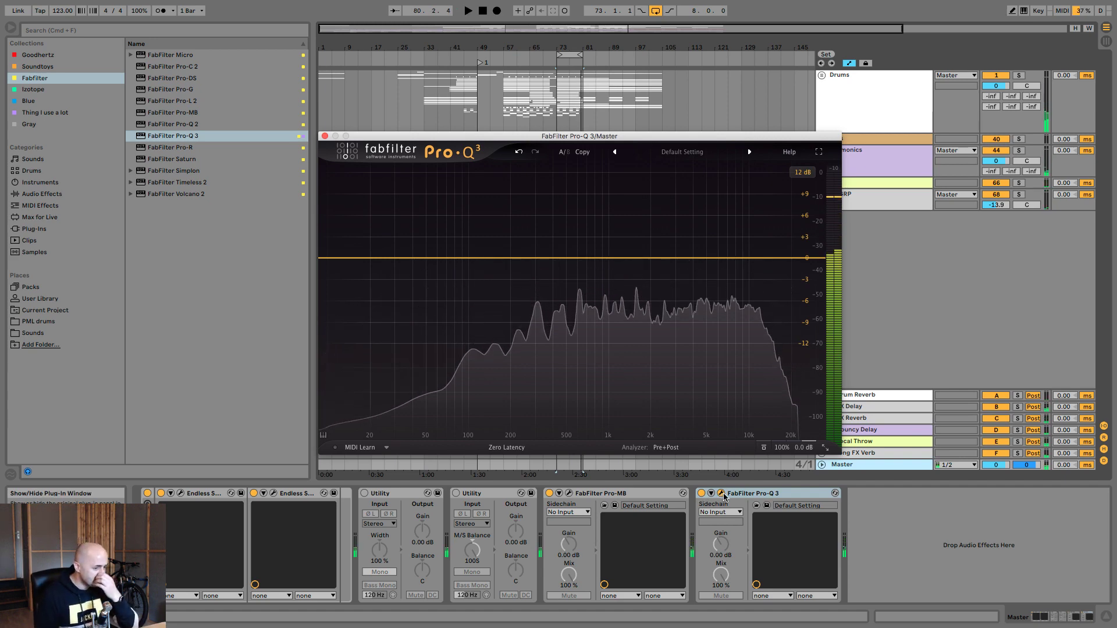
{"action": "left_click", "coordinate": [570, 495]}
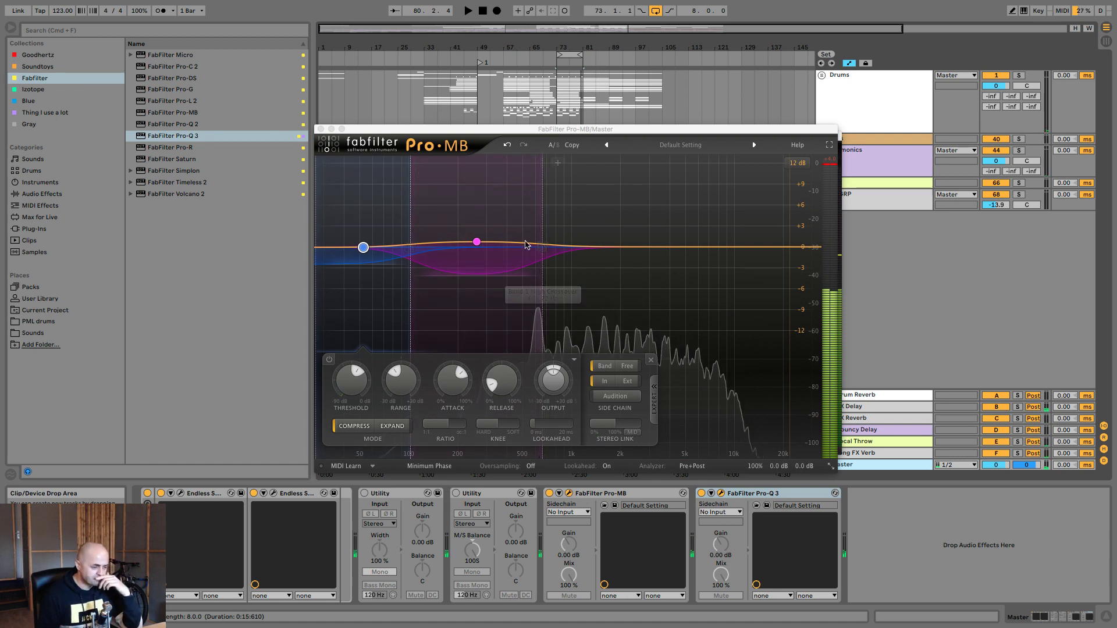
{"action": "left_click", "coordinate": [320, 128]}
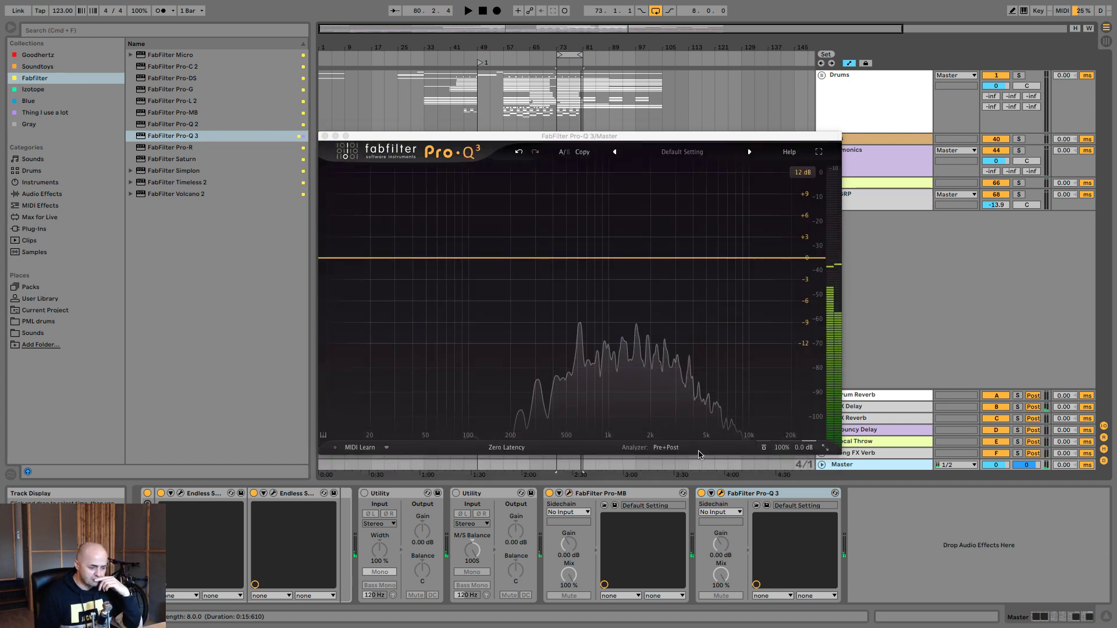
Step: Add a 12 dB/oct High Cut band in Pro-Q 3 at about 19.3 kHz with a Q of about 1.07
{"action": "left_click", "coordinate": [795, 257]}
{"action": "left_click", "coordinate": [794, 258]}
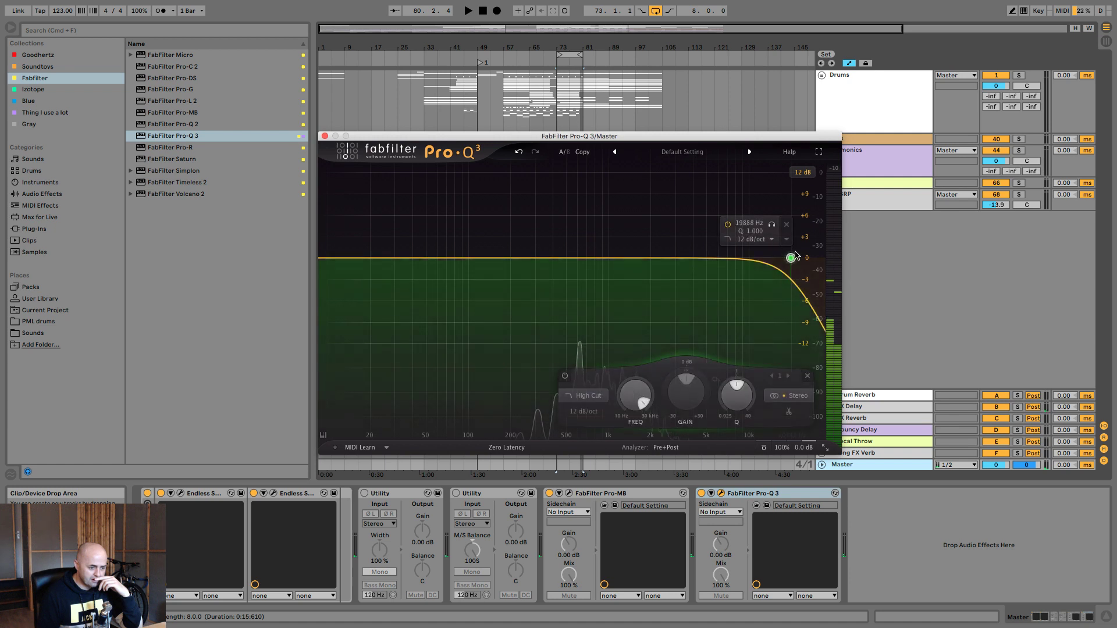
{"action": "left_click_drag", "start_coordinate": [791, 258], "coordinate": [829, 262]}
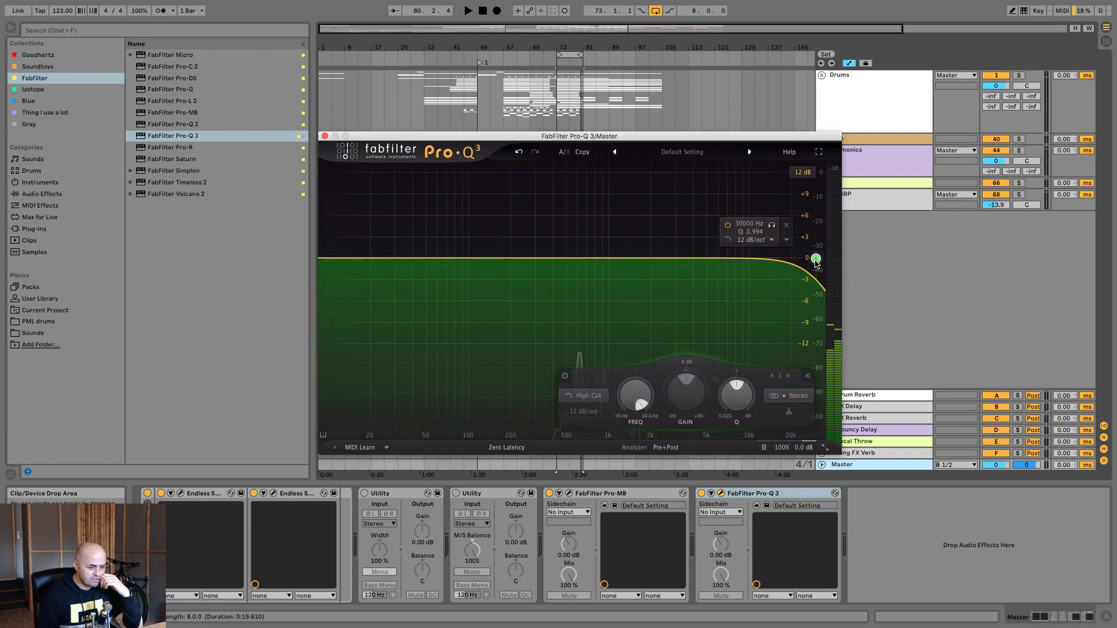
{"action": "left_click_drag", "start_coordinate": [816, 262], "coordinate": [785, 260]}
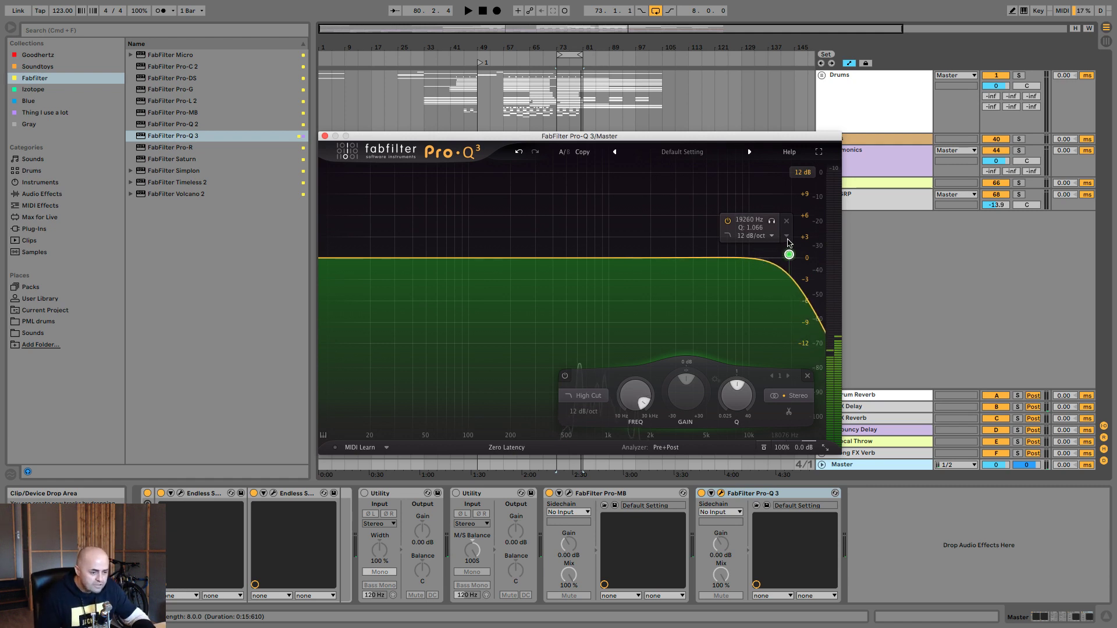
Step: Soften the High Cut to 6 dB/oct at about 19.5 kHz and add a gentle bell boost just above 10 kHz, checking it on the loop
{"action": "scroll", "coordinate": [791, 255], "scroll_direction": "down", "scroll_amount": 1}
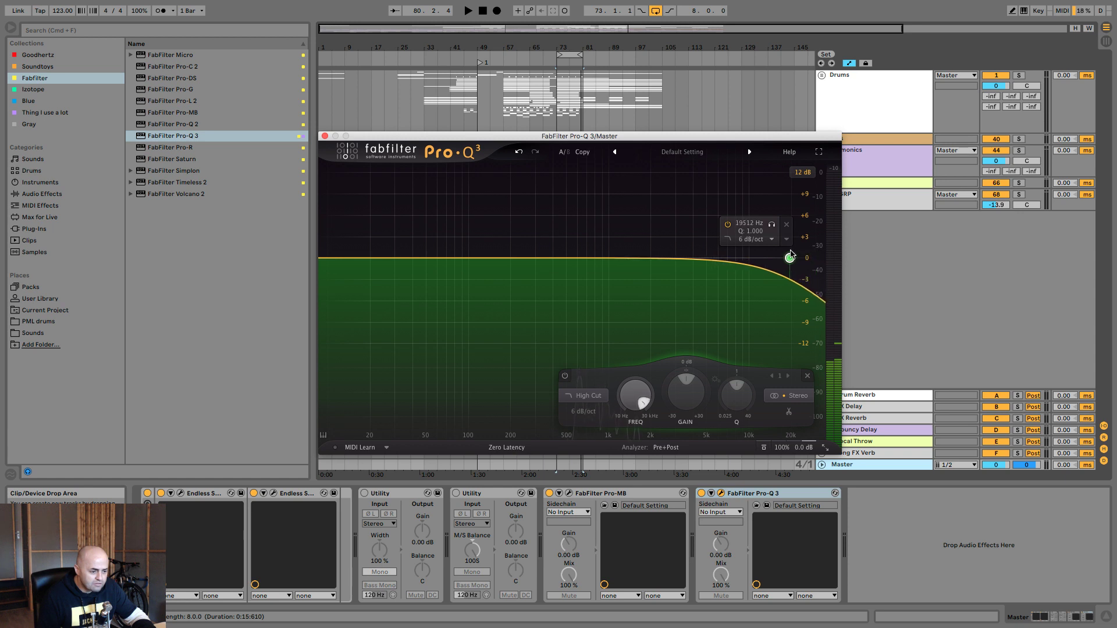
{"action": "double_click", "coordinate": [693, 245]}
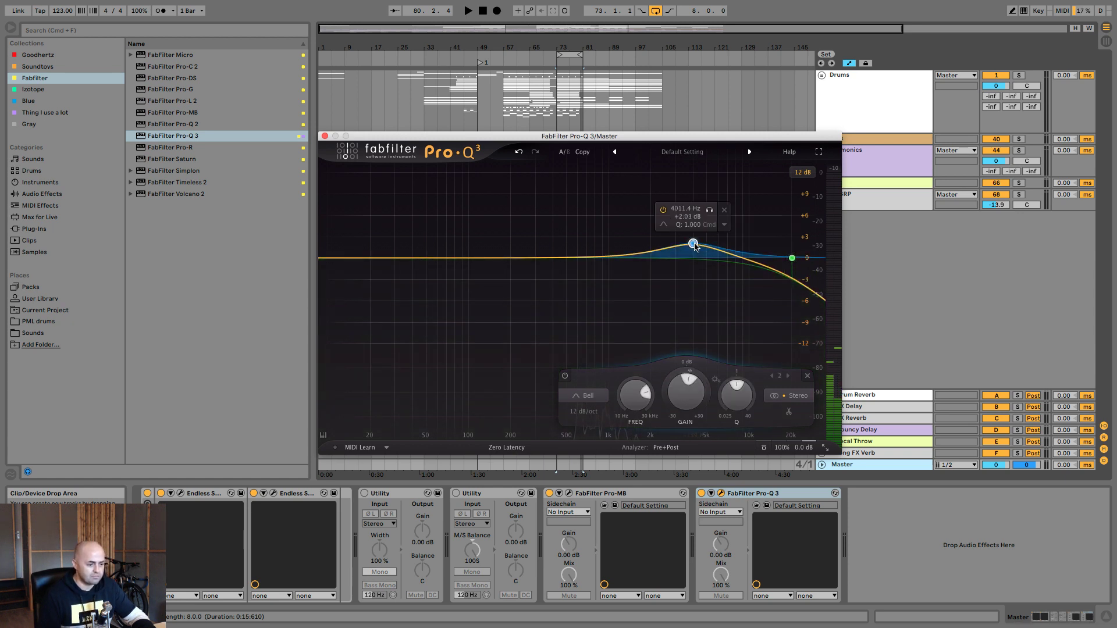
{"action": "left_click_drag", "start_coordinate": [694, 245], "coordinate": [760, 249]}
{"action": "key", "text": "space"}
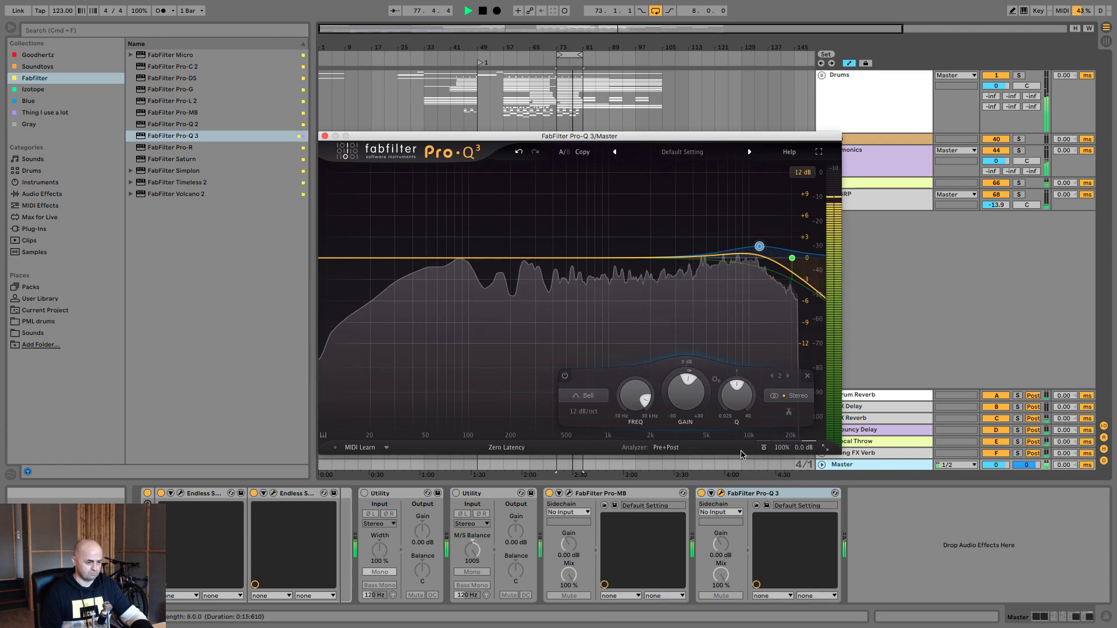
{"action": "key", "text": "space"}
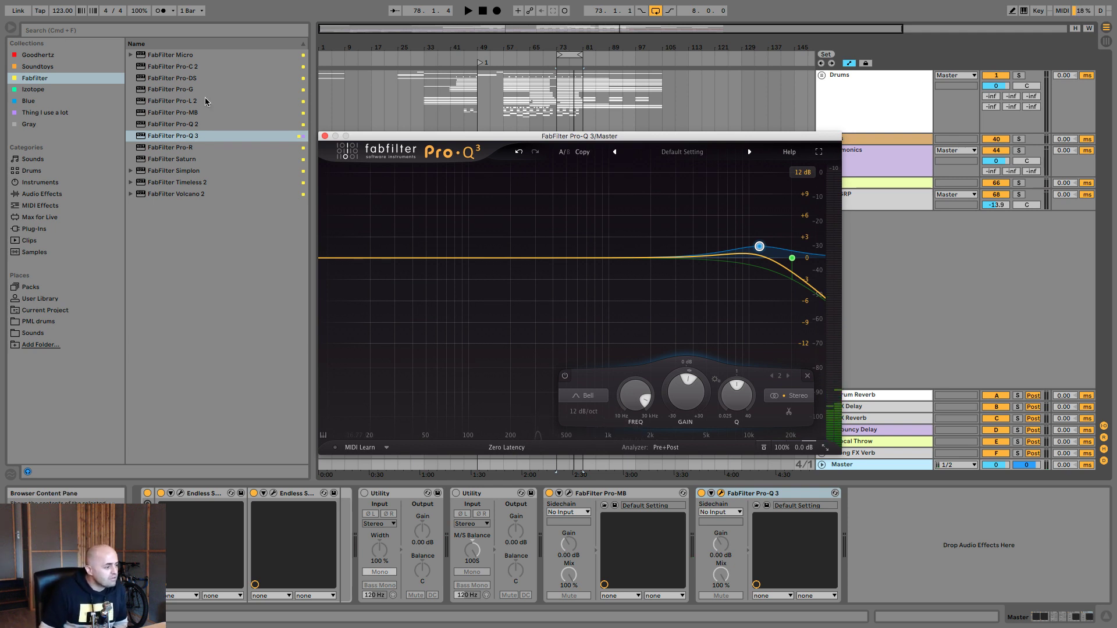
{"action": "left_click", "coordinate": [163, 70]}
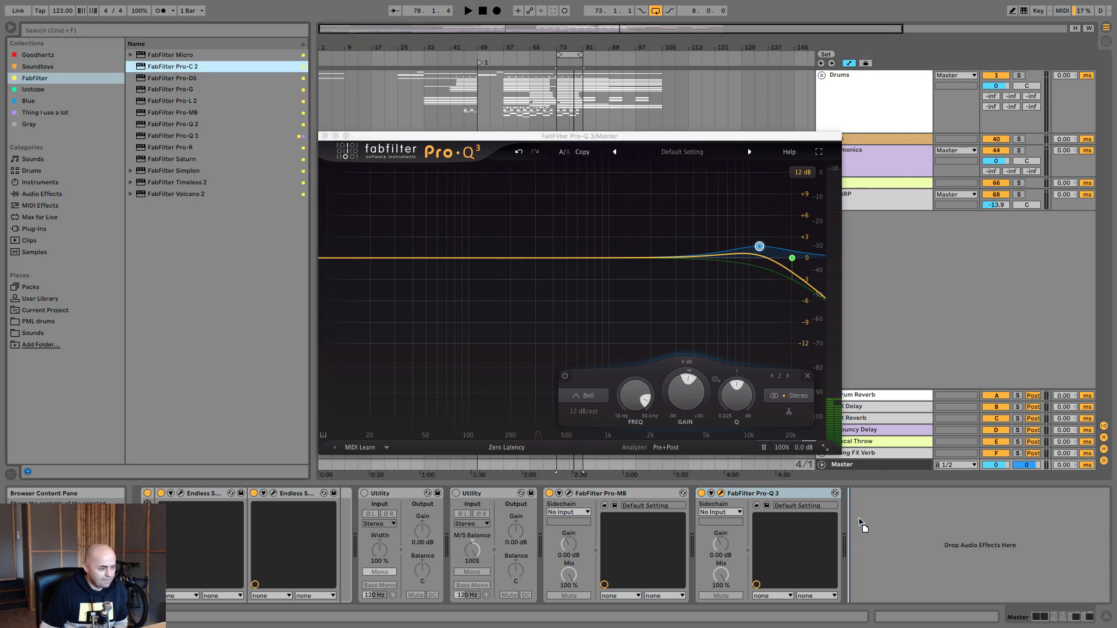
{"action": "left_click_drag", "start_coordinate": [857, 521], "coordinate": [859, 523]}
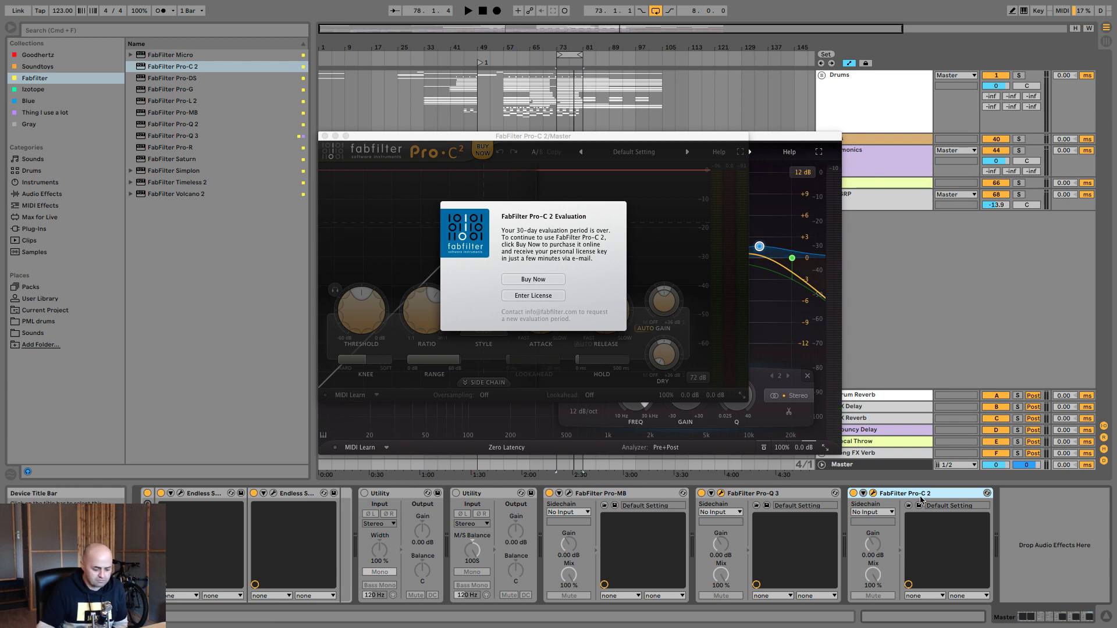
{"action": "key", "text": "Delete"}
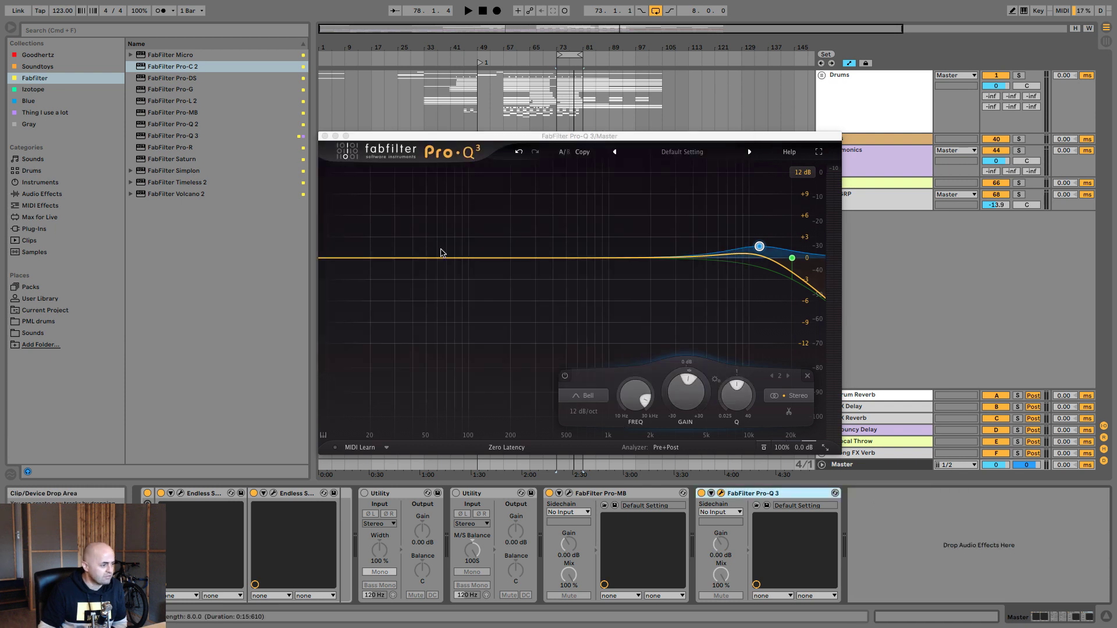
Step: Filter the FabFilter collection with the search term "pro" and add Pro-C 2 after Pro-Q 3 on the Master track
{"action": "left_click", "coordinate": [174, 31]}
{"action": "type", "text": "p"}
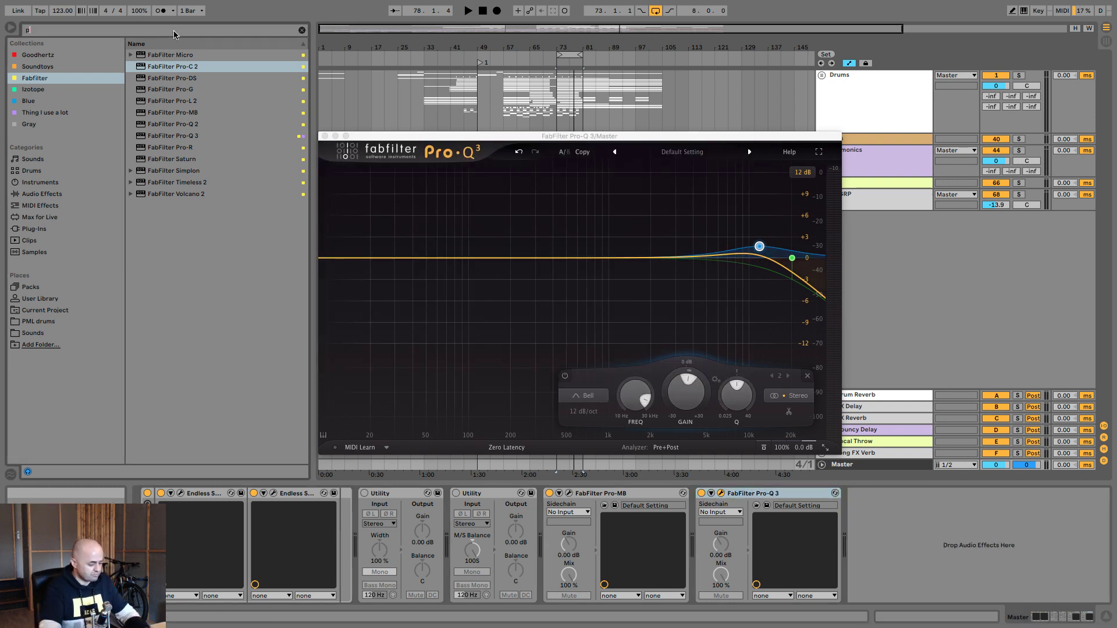
{"action": "type", "text": "ro c2"}
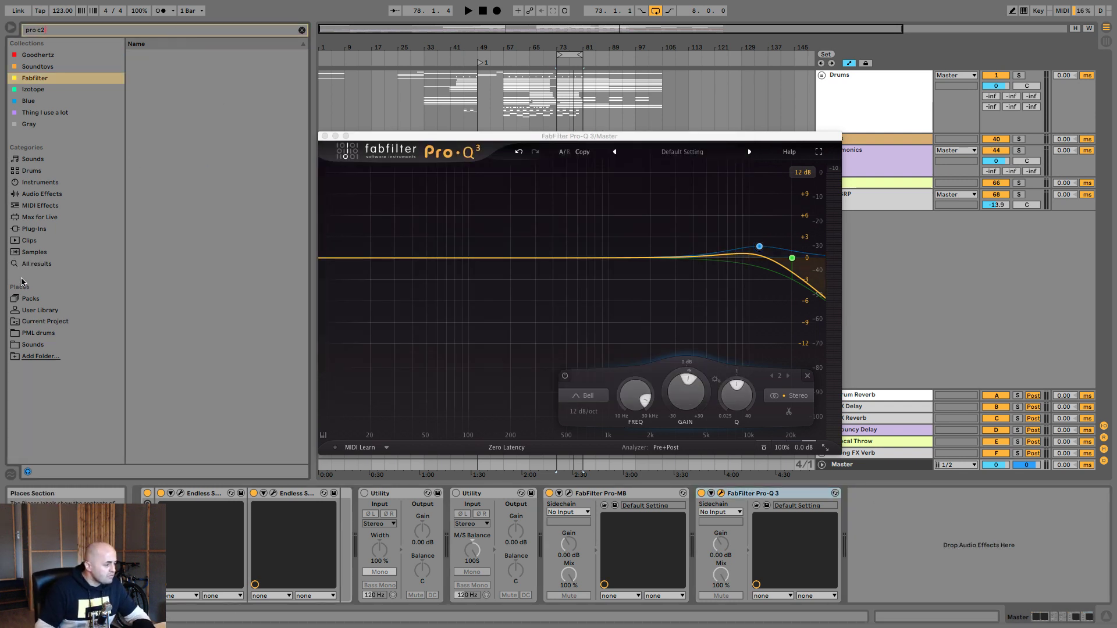
{"action": "left_click", "coordinate": [36, 265]}
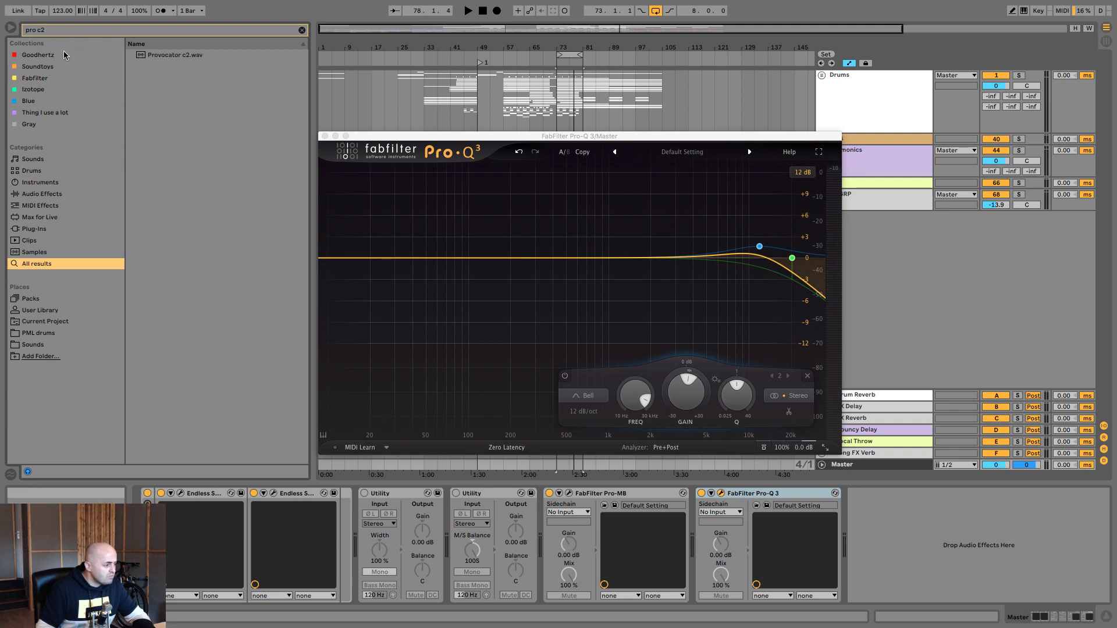
{"action": "left_click", "coordinate": [48, 77]}
{"action": "double_click", "coordinate": [63, 31]}
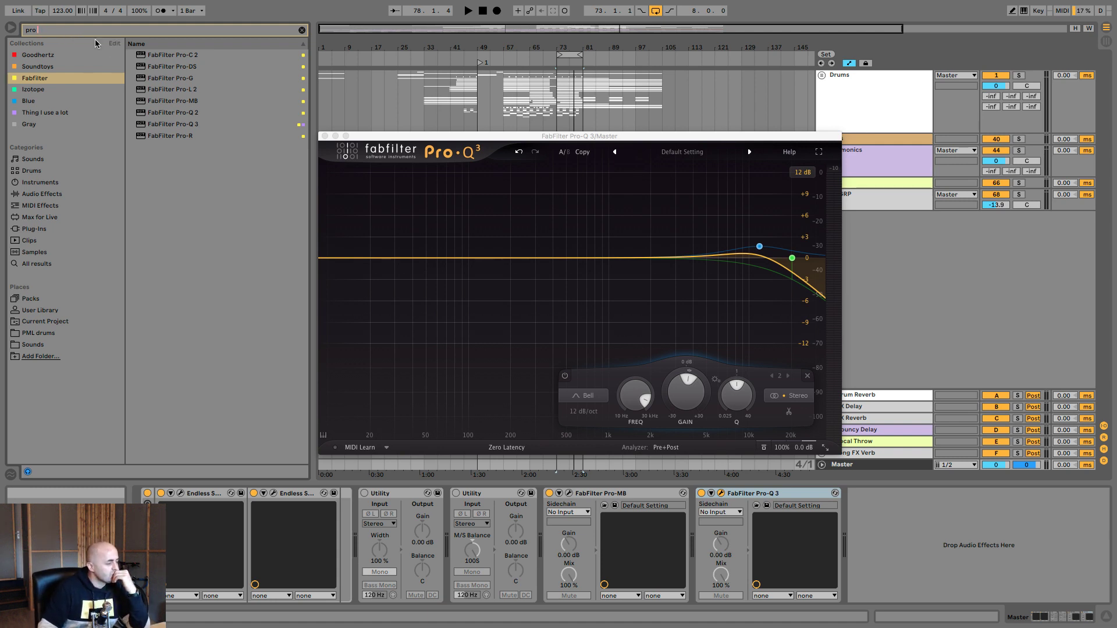
{"action": "left_click_drag", "start_coordinate": [144, 57], "coordinate": [286, 125]}
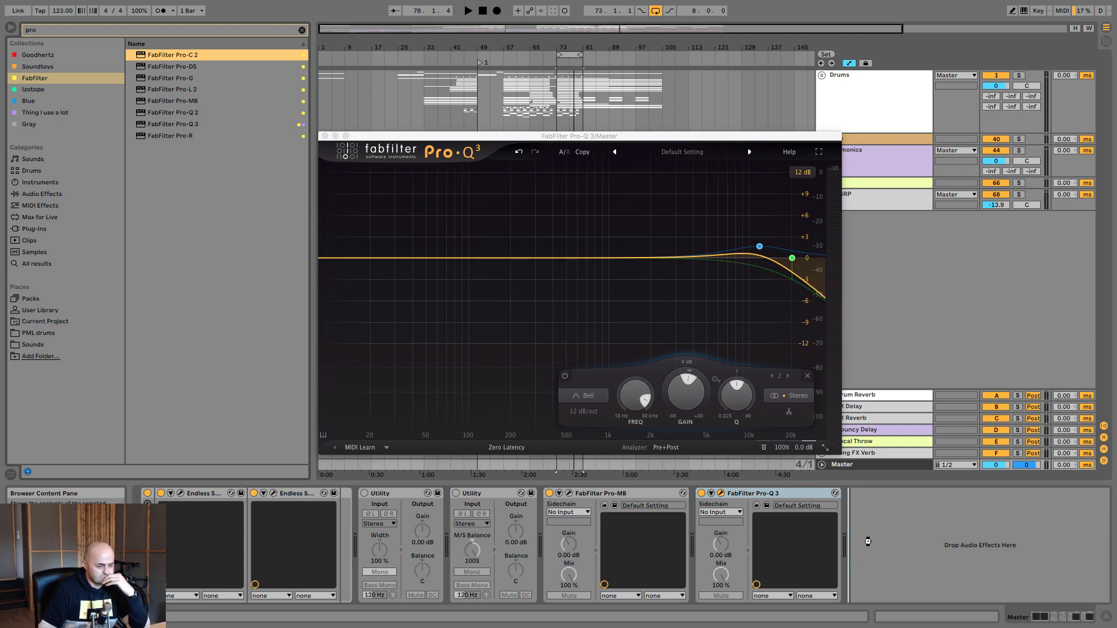
{"action": "left_click_drag", "start_coordinate": [868, 543], "coordinate": [869, 544]}
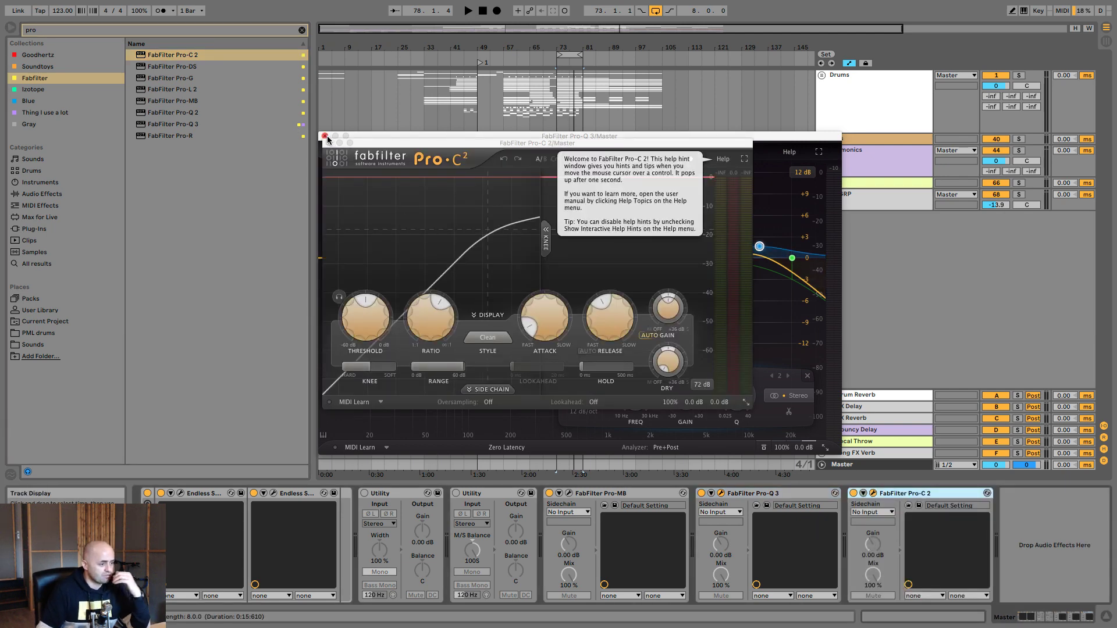
Step: Turn off the interactive help hints in Pro-C 2 and move its window higher on the screen
{"action": "left_click", "coordinate": [723, 161]}
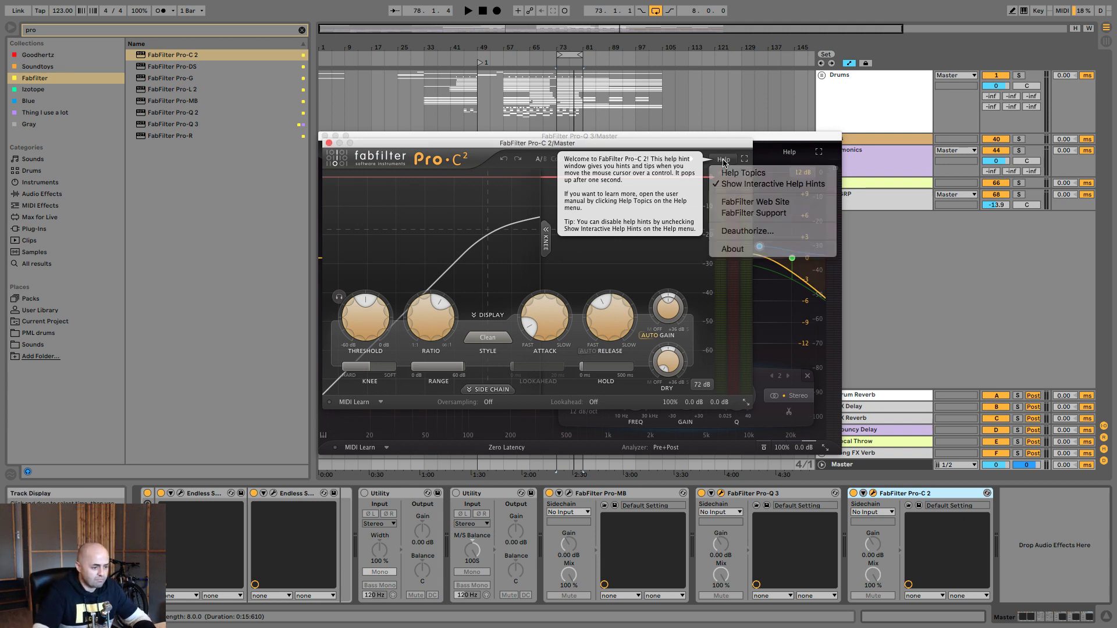
{"action": "left_click", "coordinate": [698, 161]}
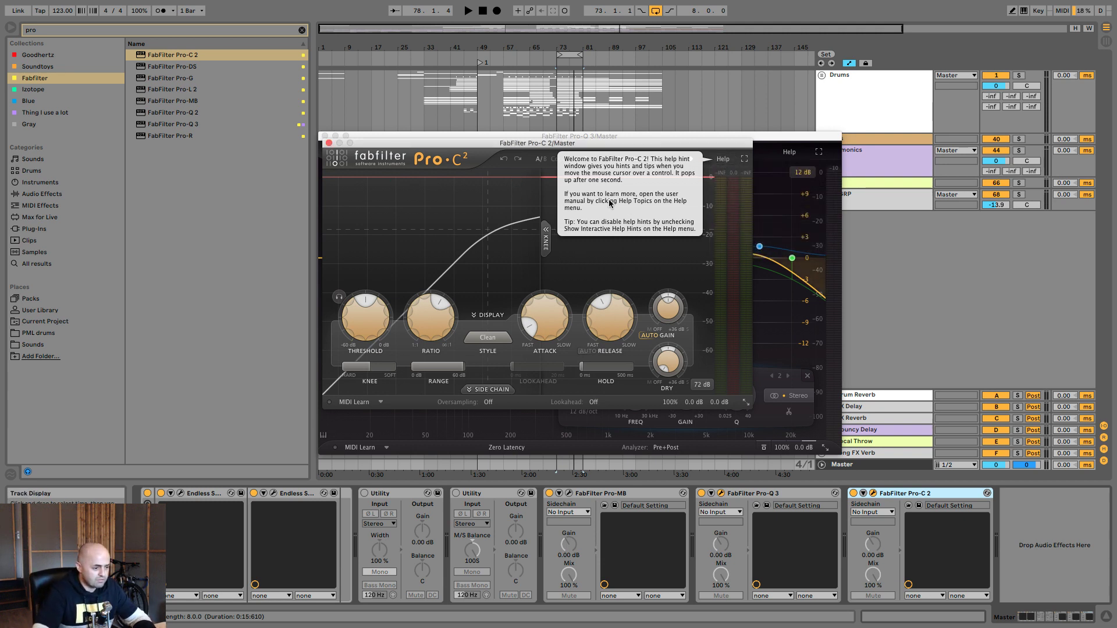
{"action": "left_click", "coordinate": [723, 159]}
{"action": "left_click", "coordinate": [738, 186]}
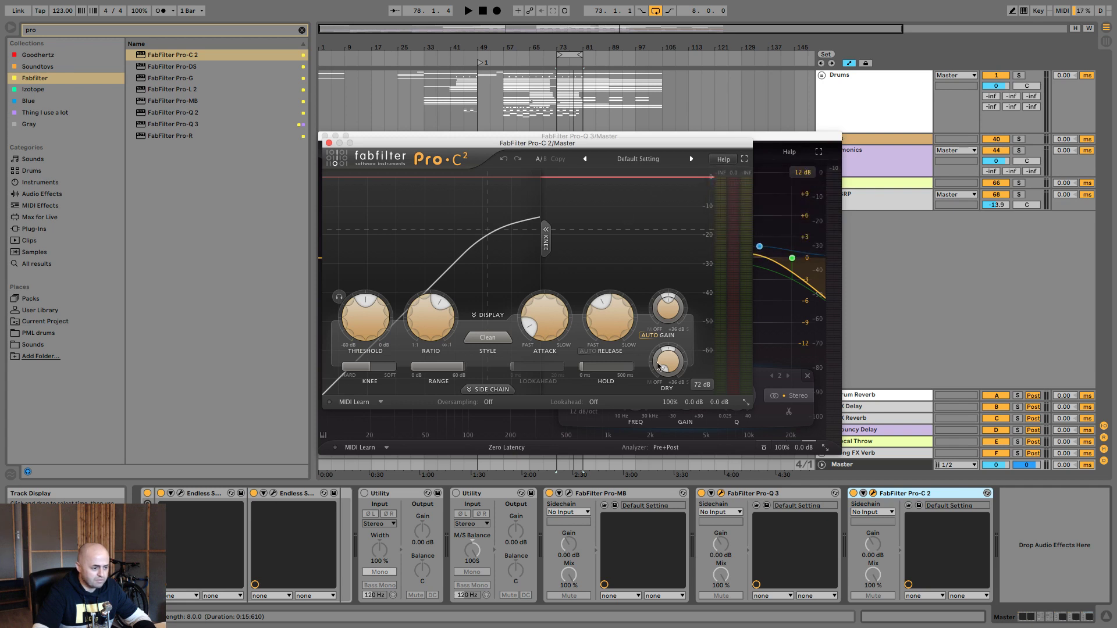
{"action": "left_click_drag", "start_coordinate": [619, 146], "coordinate": [639, 111]}
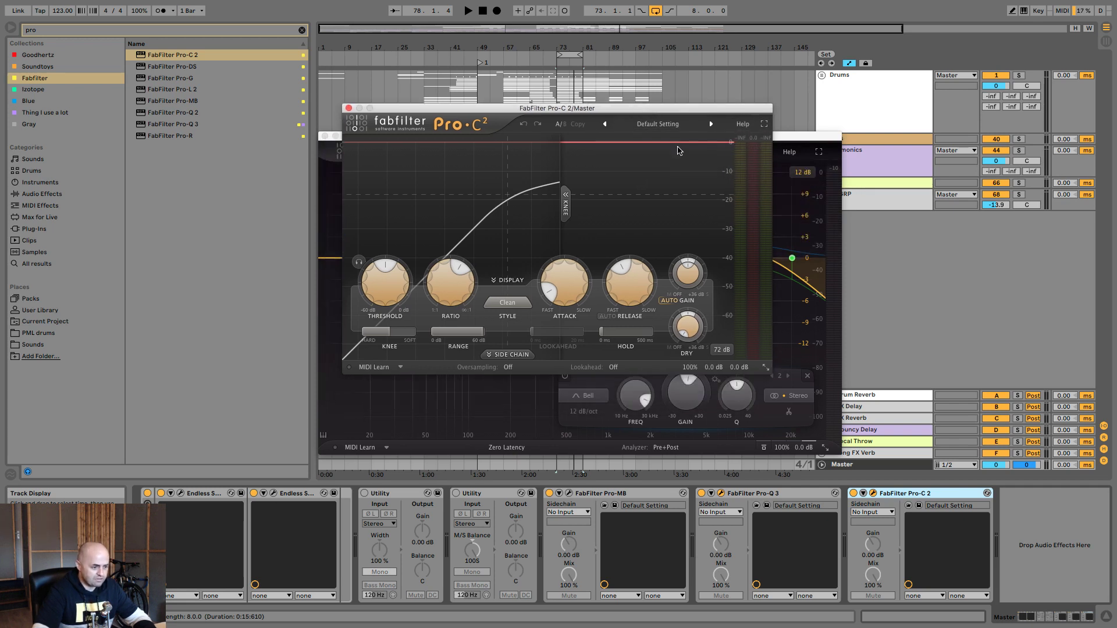
Step: Listen to the loop through Pro-C 2's default setting and look over the Mixbus preset category
{"action": "key", "text": "space"}
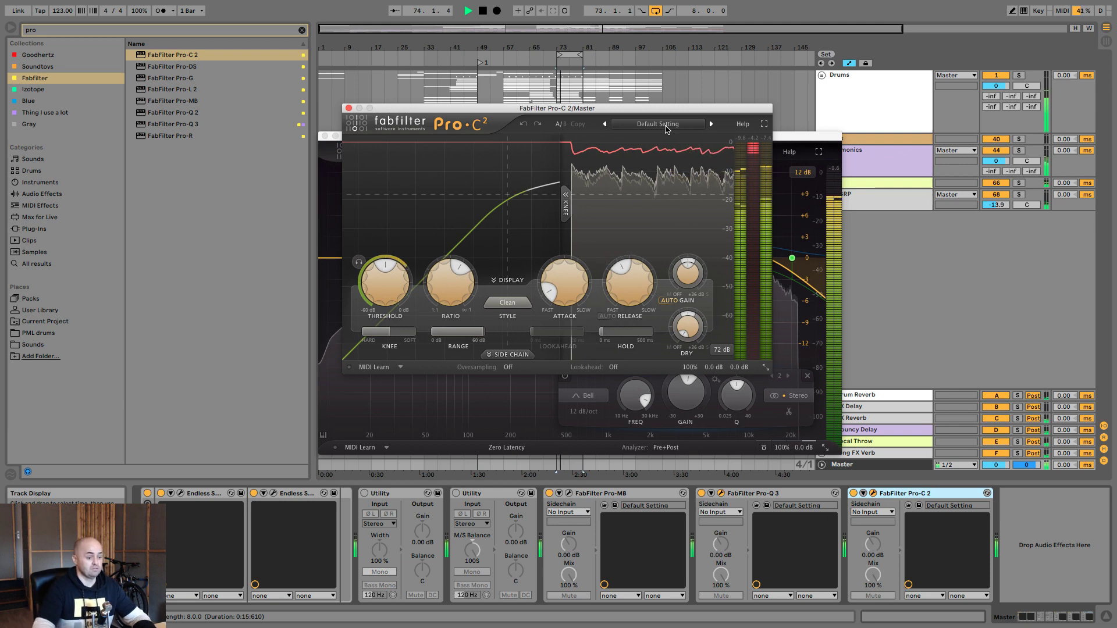
{"action": "left_click", "coordinate": [666, 127]}
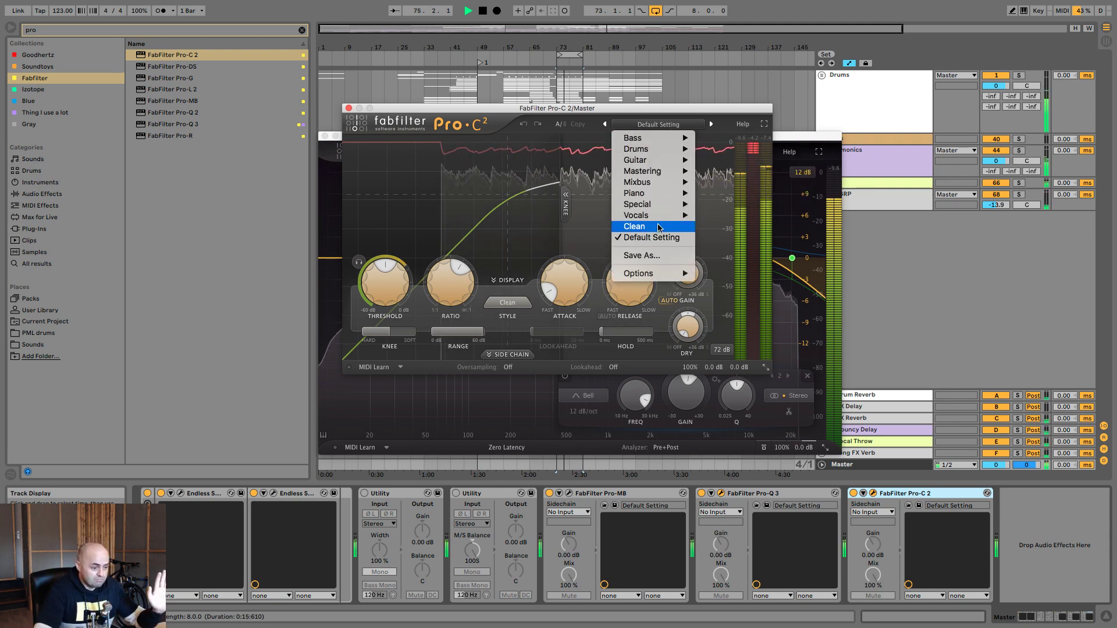
{"action": "mouse_move", "coordinate": [659, 184]}
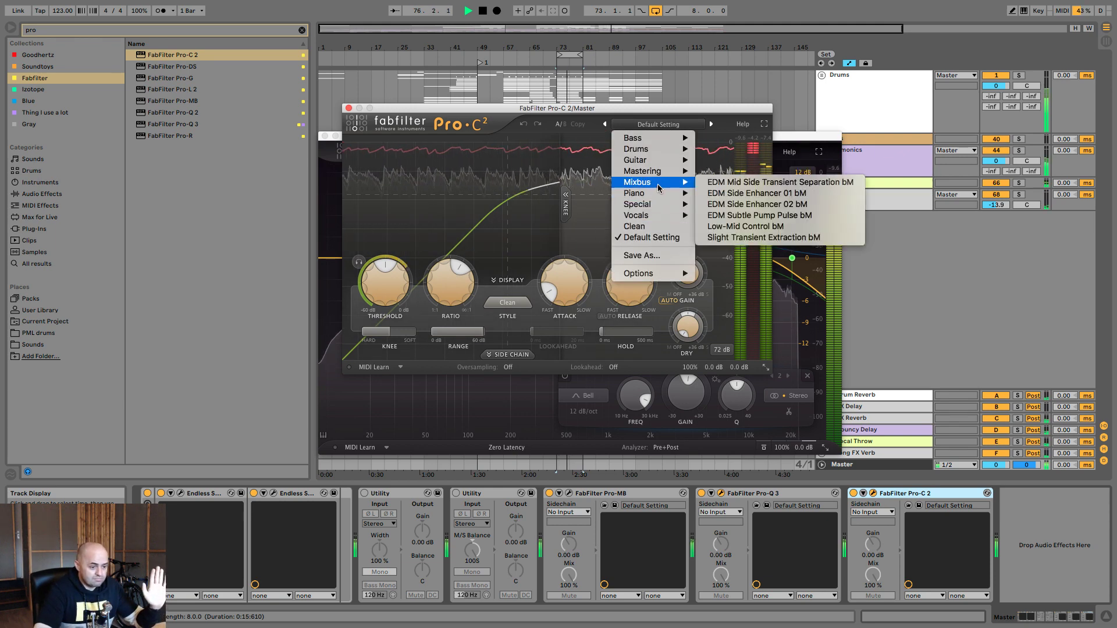
{"action": "left_click", "coordinate": [657, 110]}
{"action": "key", "text": "space"}
{"action": "key", "text": "b"}
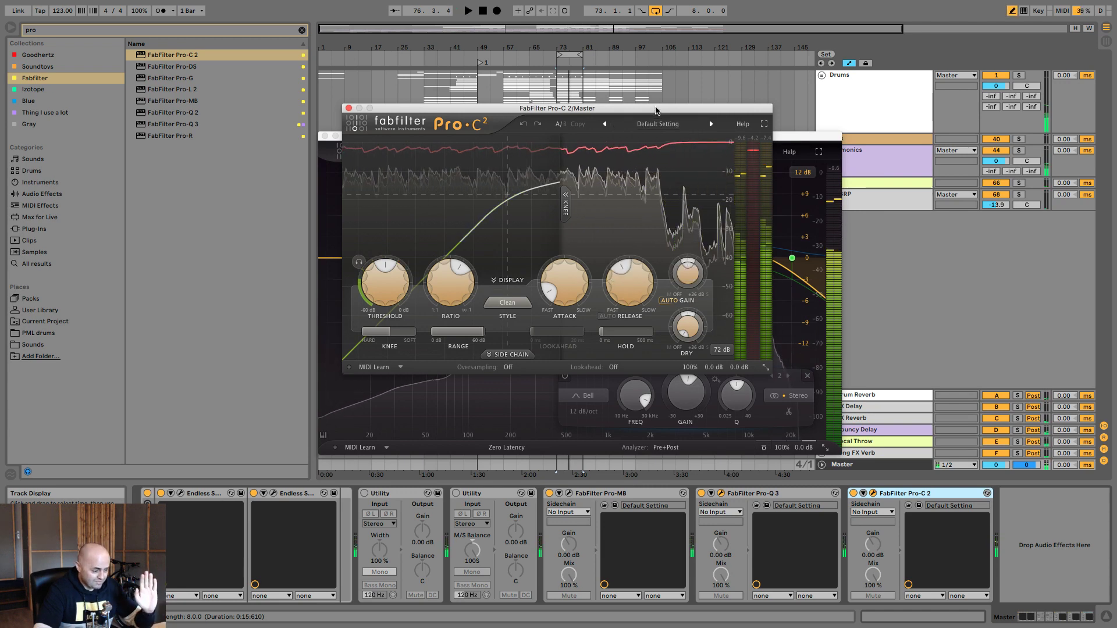
Step: Load the Mixbus preset EDM Mid Side Transient Separation bM in Pro-C 2 and play the loop
{"action": "left_click", "coordinate": [657, 124]}
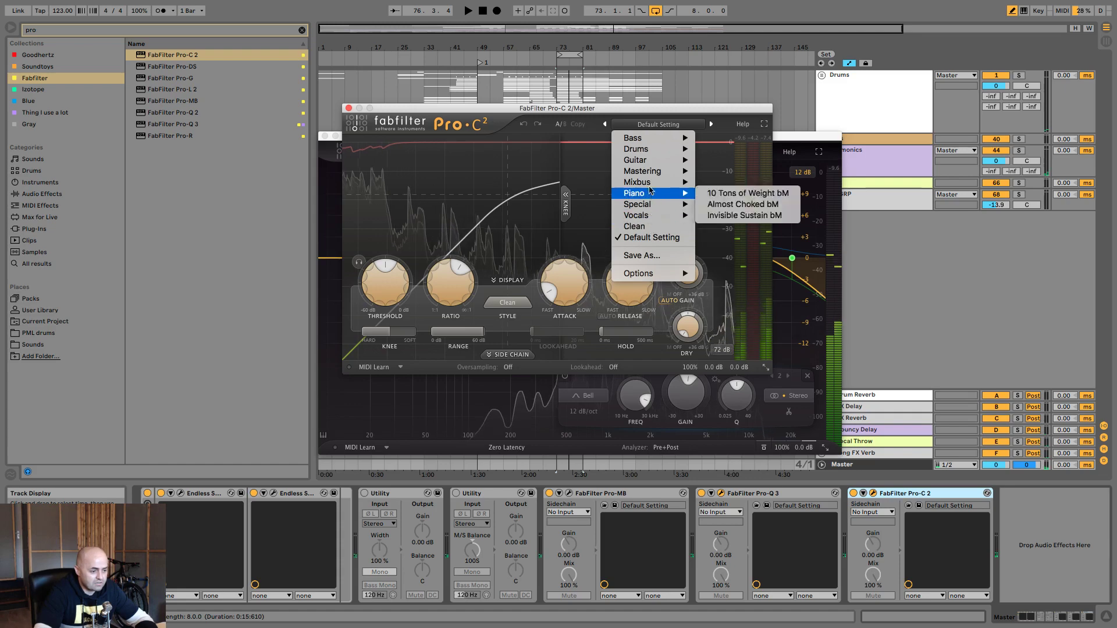
{"action": "mouse_move", "coordinate": [640, 182]}
{"action": "left_click", "coordinate": [711, 184]}
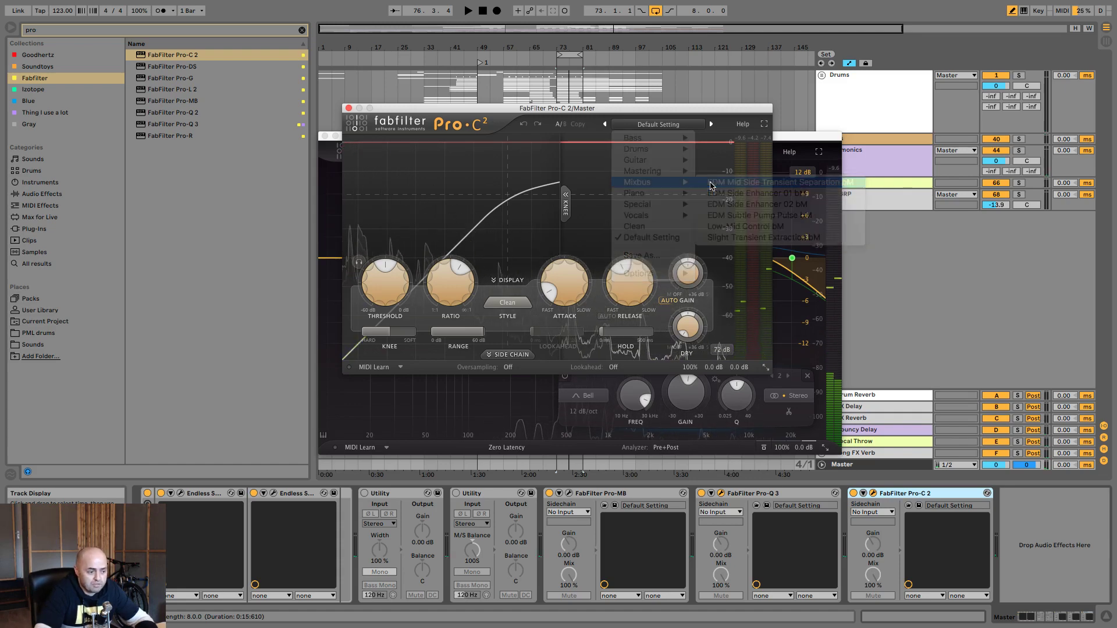
{"action": "key", "text": "space"}
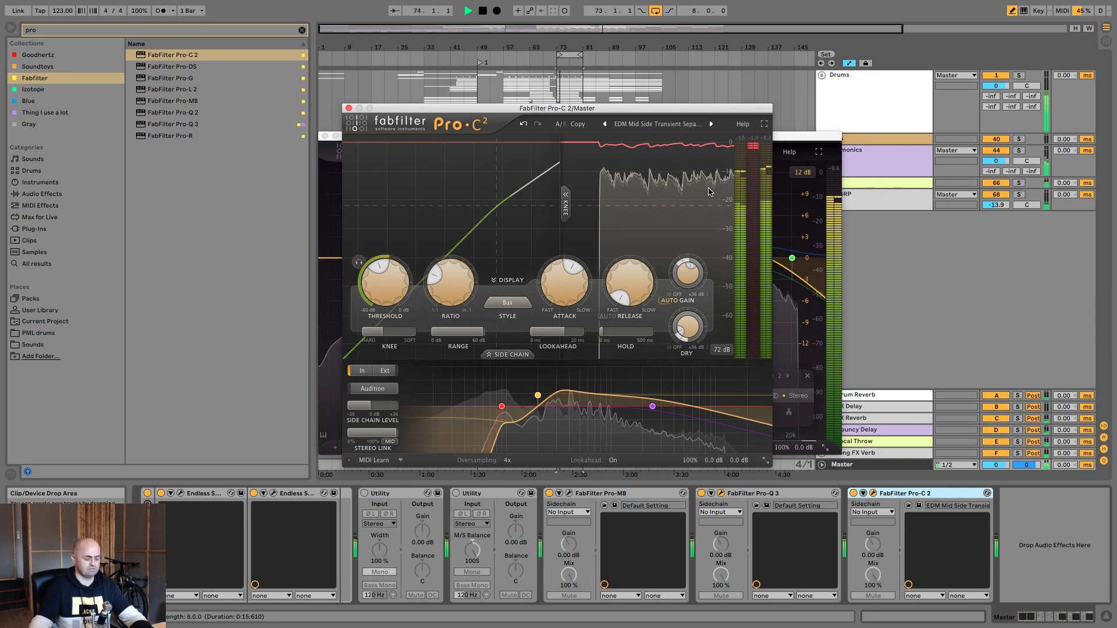
Step: Audition the other Mixbus presets in Pro-C 2, including EDM Subtle Pump Pulse bM and Low-Mid Control bM, going back to EDM Side Enhancer 01 bM
{"action": "left_click", "coordinate": [712, 125]}
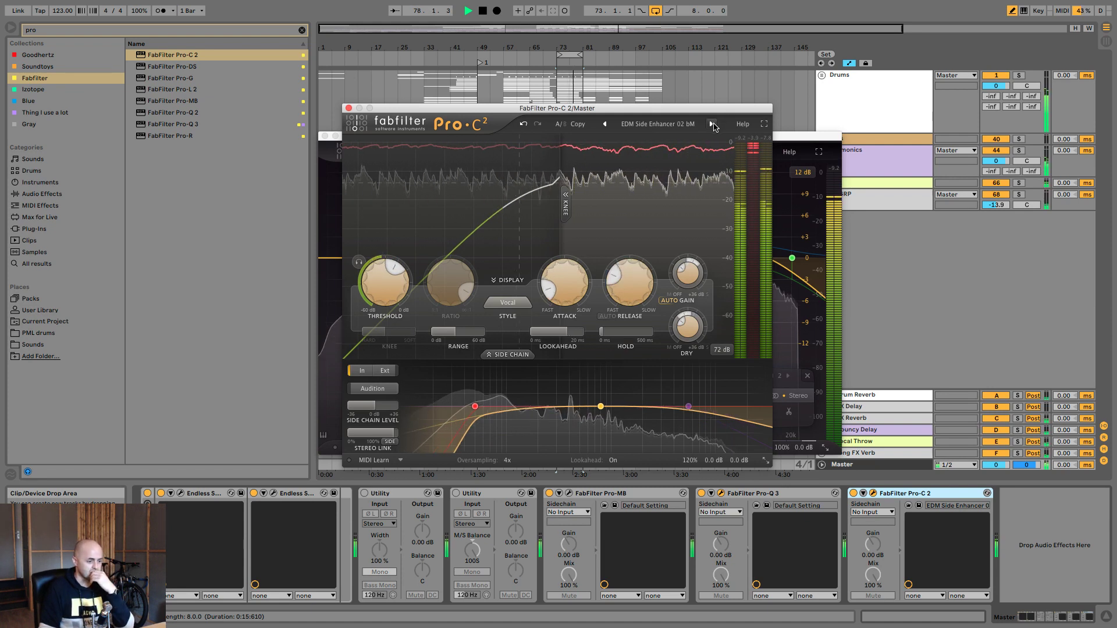
{"action": "left_click", "coordinate": [712, 124]}
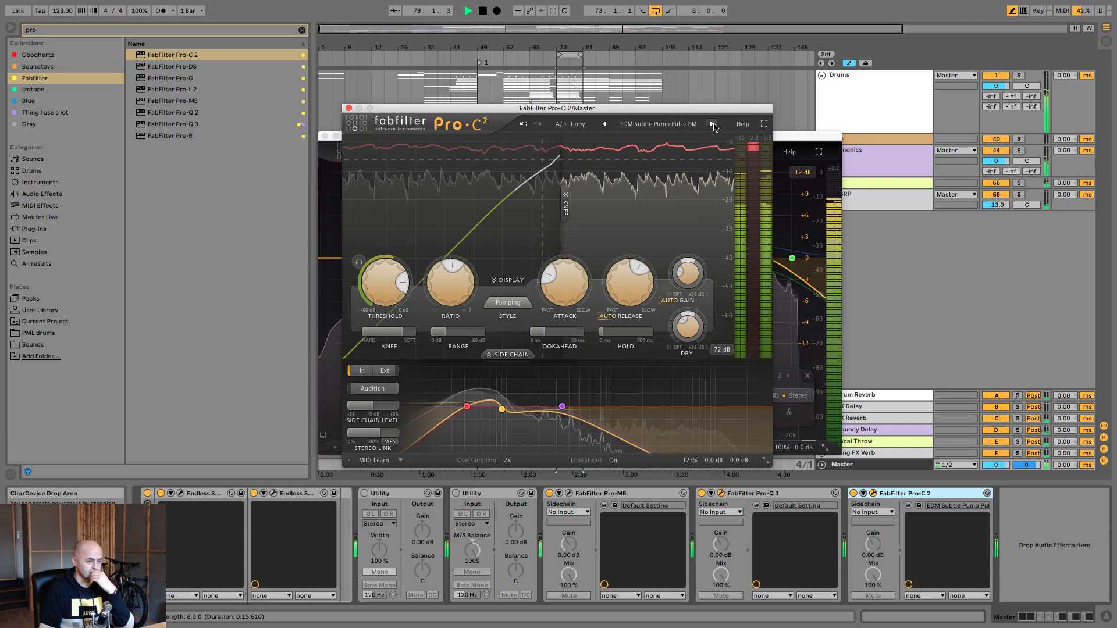
{"action": "left_click", "coordinate": [712, 124]}
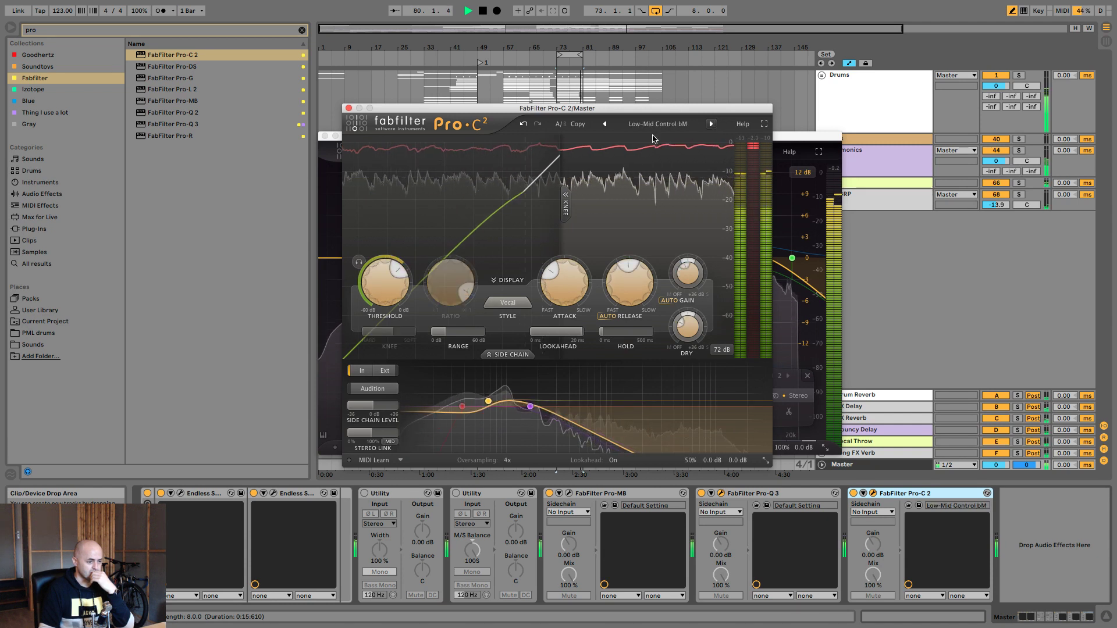
{"action": "left_click", "coordinate": [606, 124]}
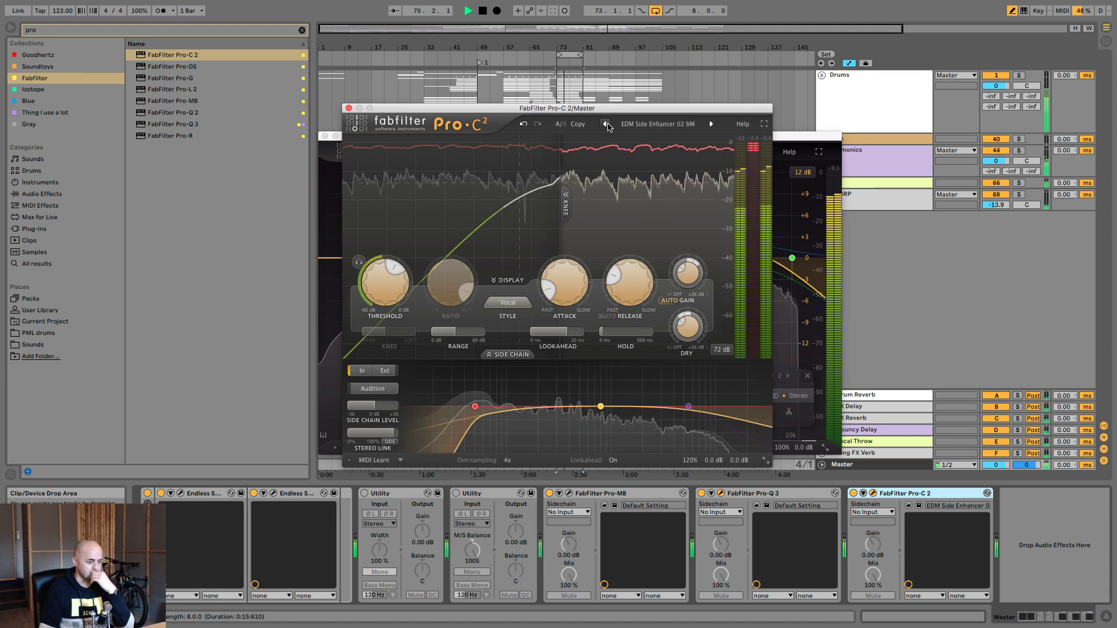
{"action": "left_click", "coordinate": [606, 124]}
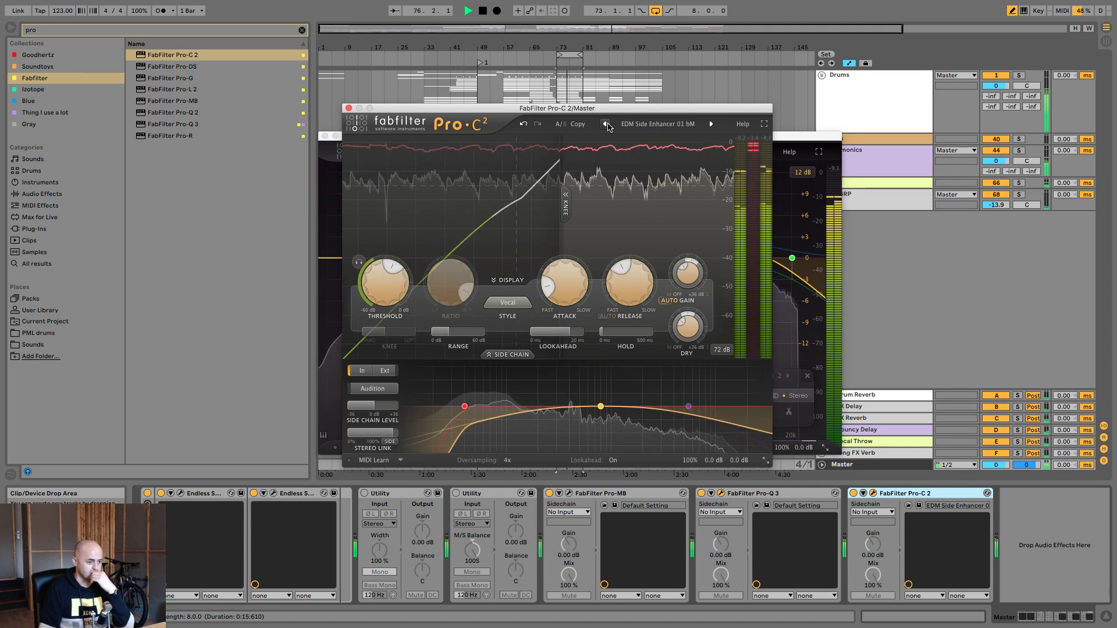
{"action": "left_click", "coordinate": [632, 126]}
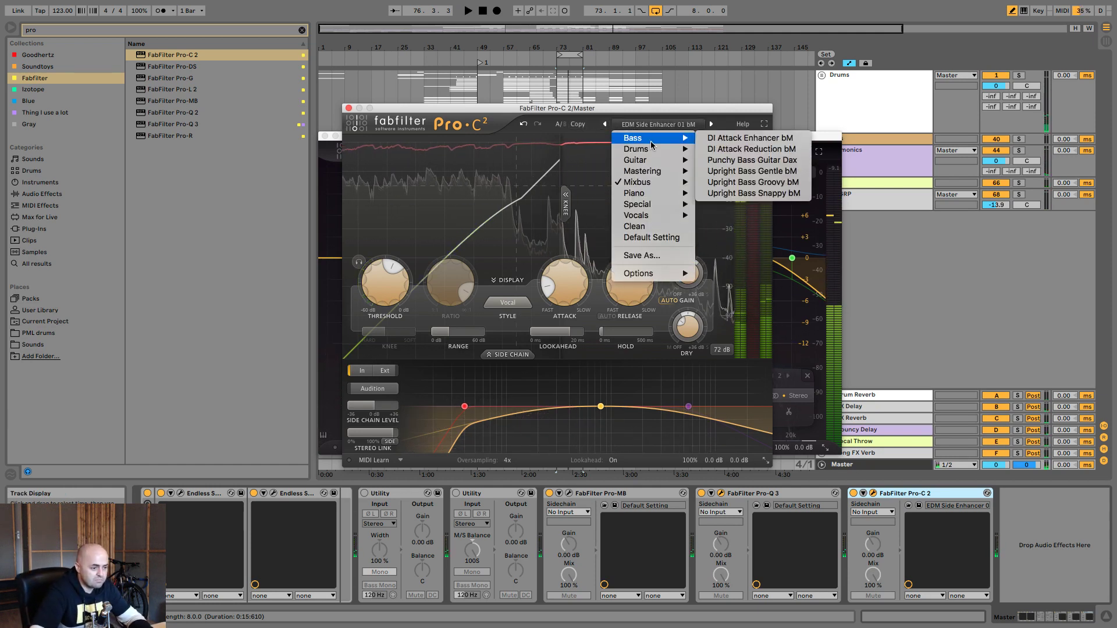
{"action": "left_click", "coordinate": [651, 125]}
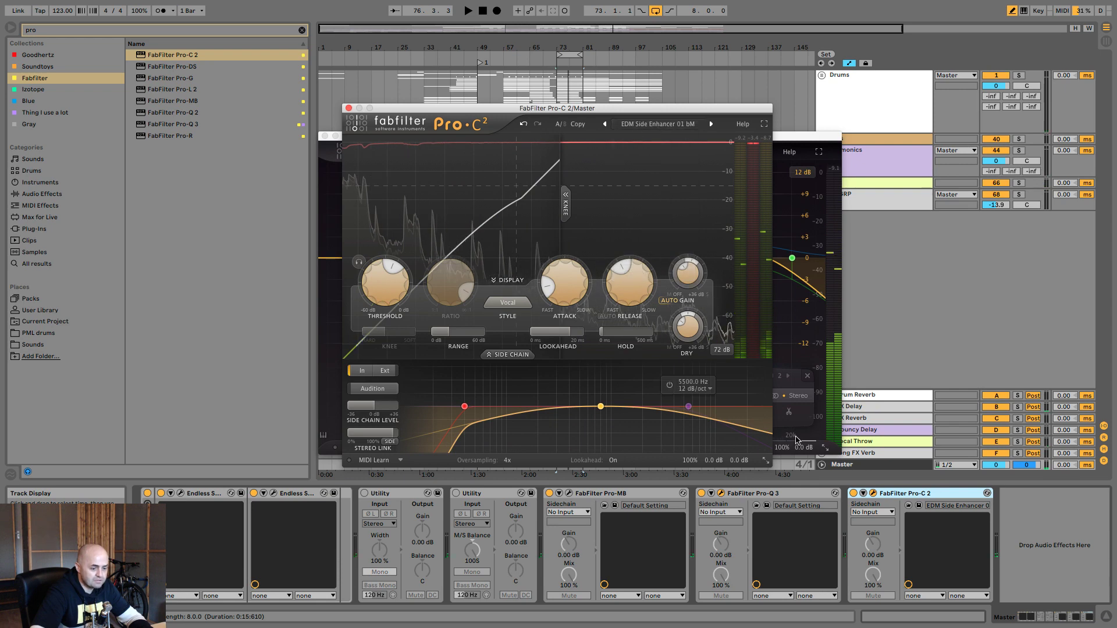
Step: Delete Pro-C 2 from the Master track and insert a fresh instance with default settings after Pro-Q 3
{"action": "left_click", "coordinate": [901, 494]}
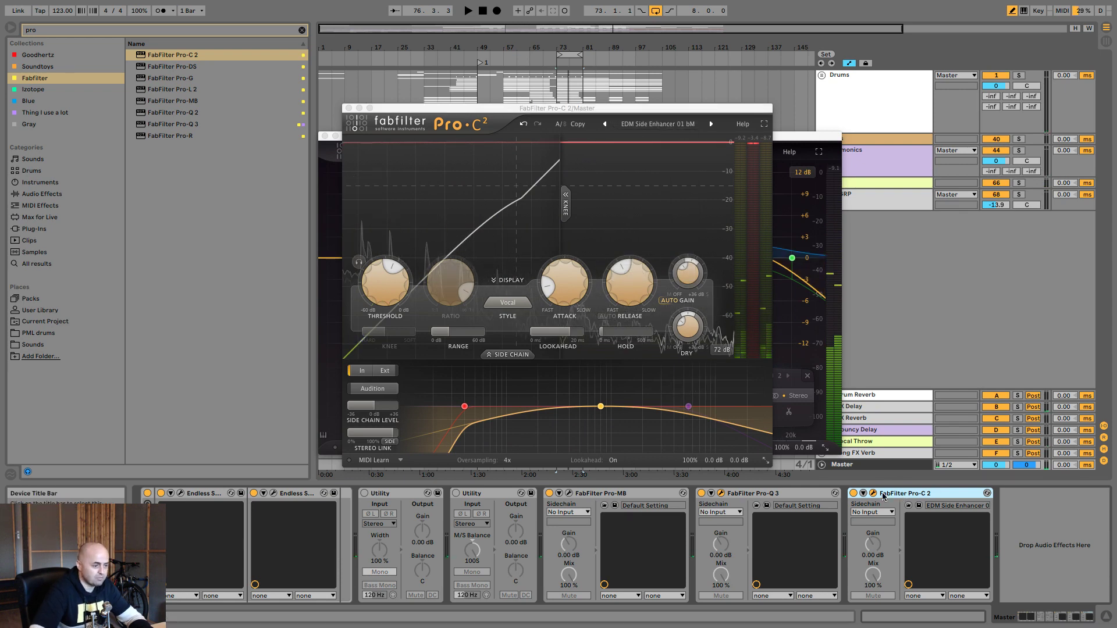
{"action": "key", "text": "Delete"}
{"action": "left_click_drag", "start_coordinate": [158, 58], "coordinate": [444, 239]}
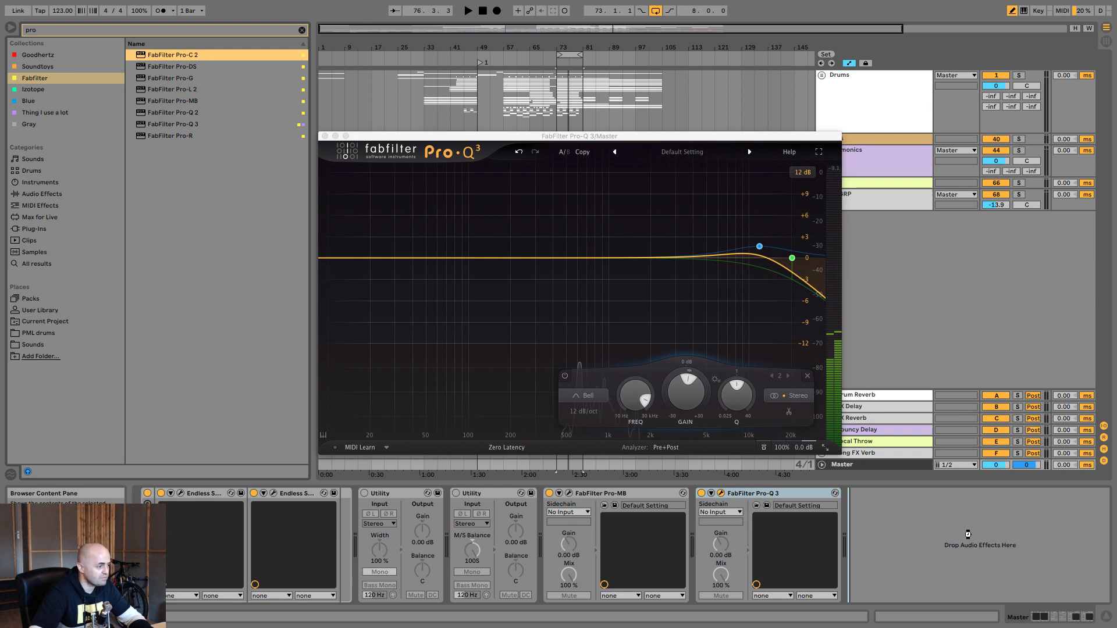
{"action": "left_click_drag", "start_coordinate": [967, 534], "coordinate": [968, 534]}
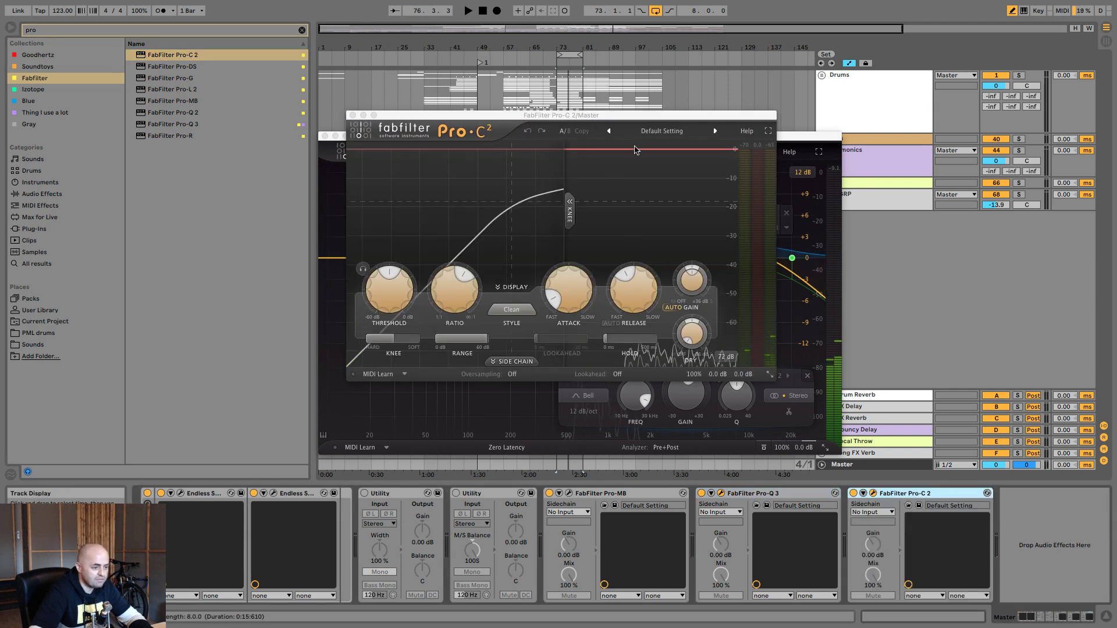
Step: Set Pro-C 2's attack to about 32 ms, shorten its release and expand its side chain section
{"action": "left_click_drag", "start_coordinate": [574, 293], "coordinate": [561, 258]}
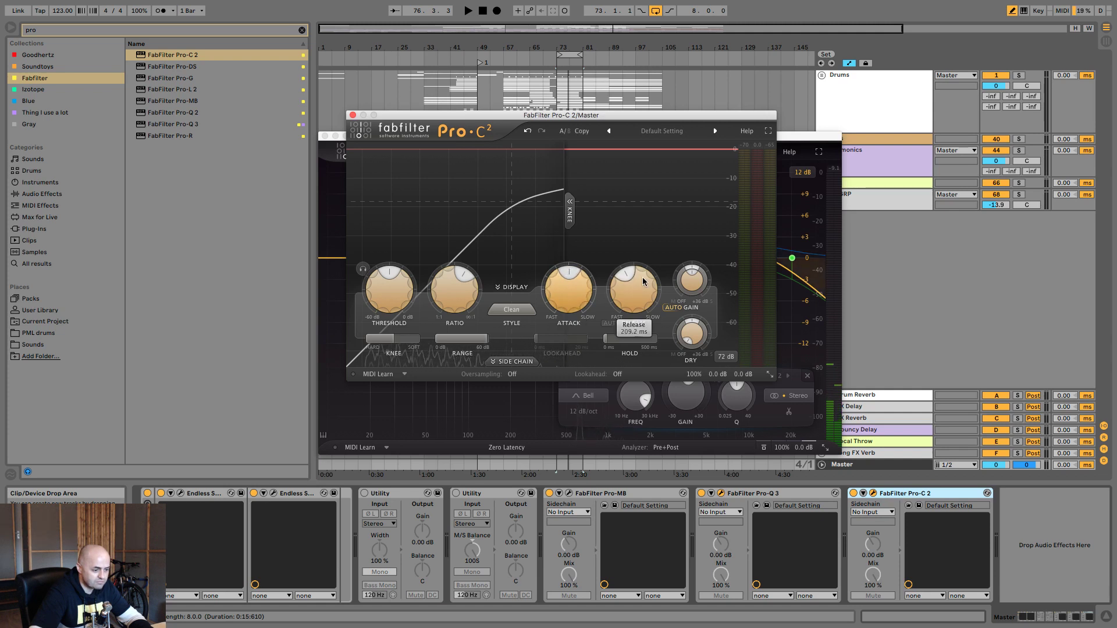
{"action": "left_click_drag", "start_coordinate": [634, 280], "coordinate": [634, 317]}
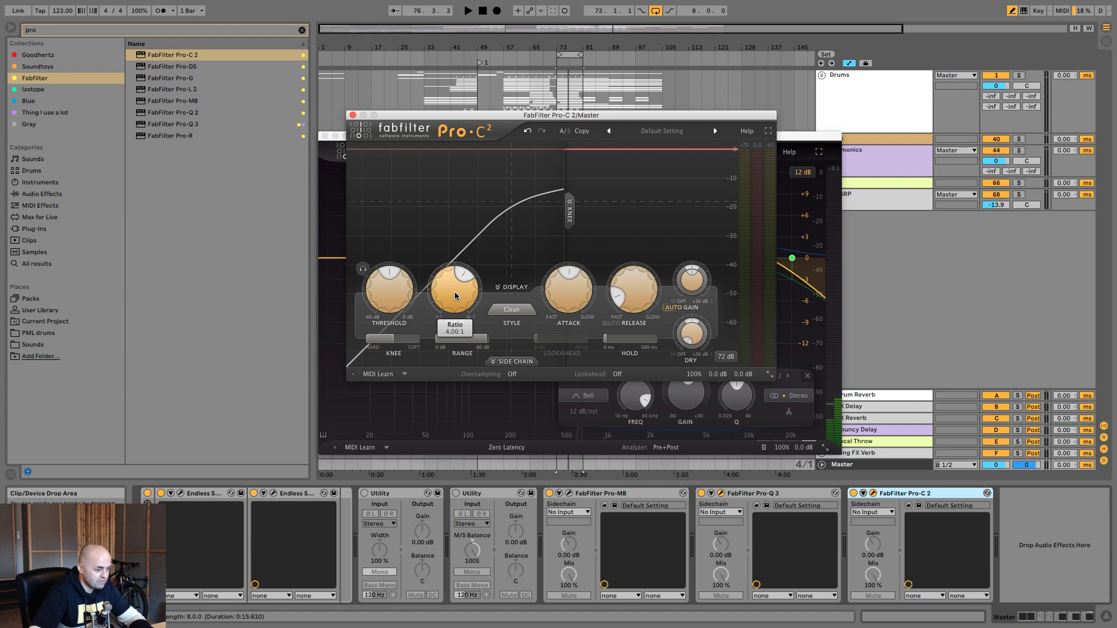
{"action": "mouse_move", "coordinate": [374, 292]}
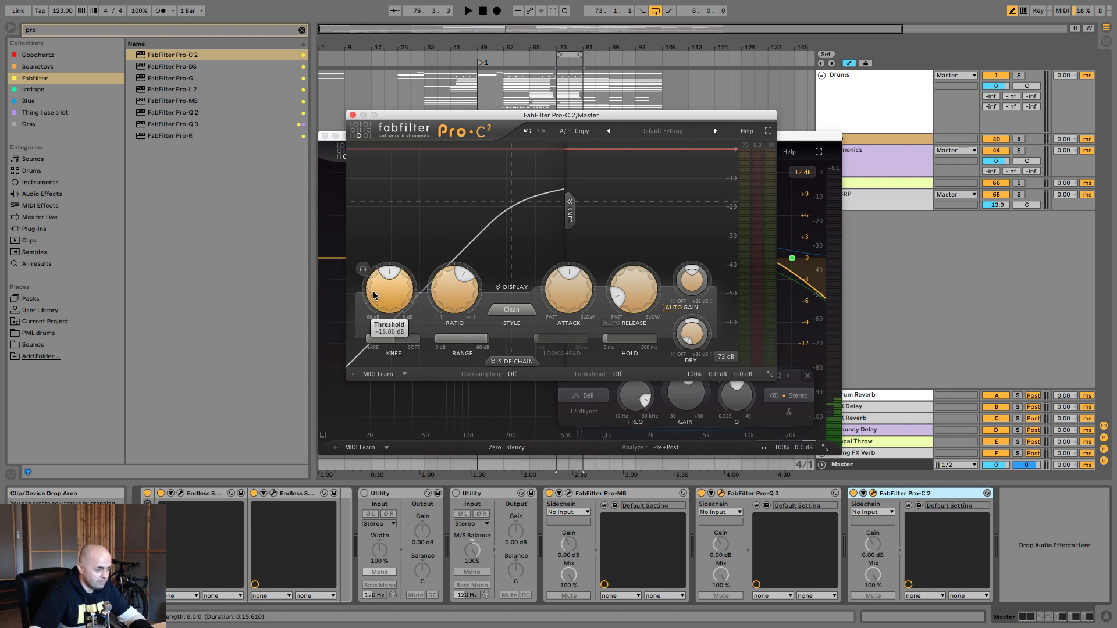
{"action": "left_click", "coordinate": [536, 363]}
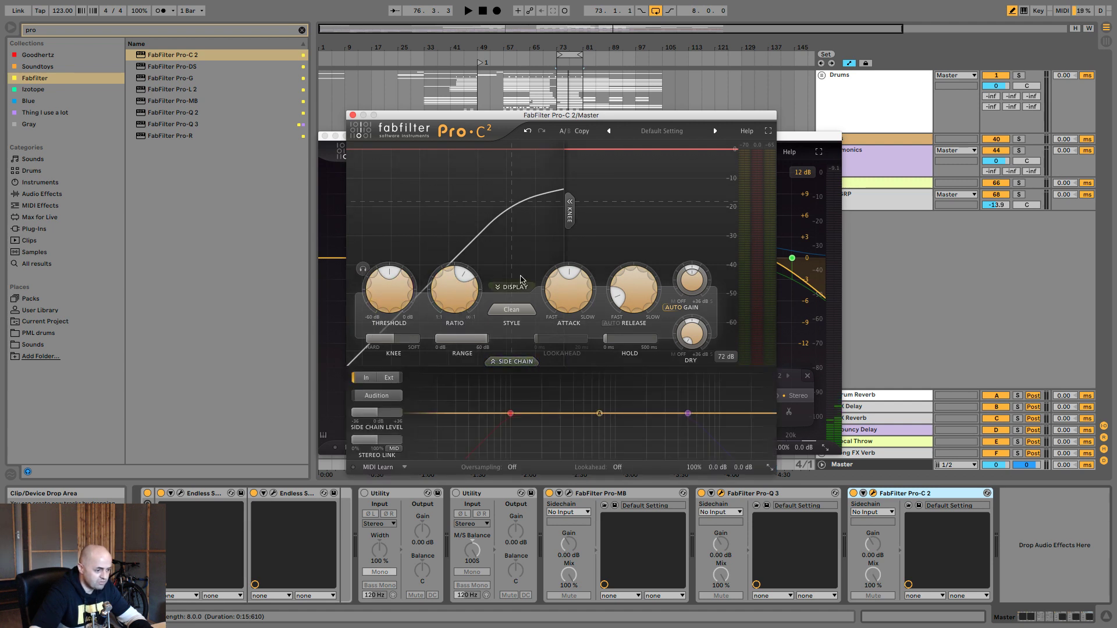
Step: Set Pro-C 2's style to Opto after trying Vocal, and try a harder knee of about 10 dB
{"action": "left_click", "coordinate": [520, 311]}
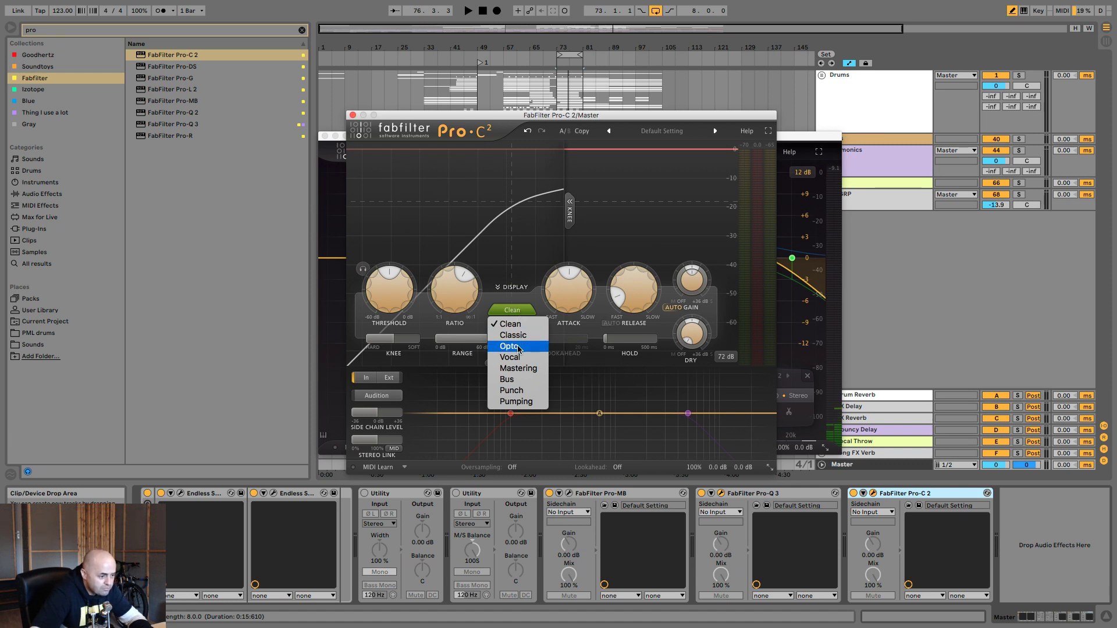
{"action": "left_click", "coordinate": [518, 347]}
{"action": "left_click", "coordinate": [519, 313]}
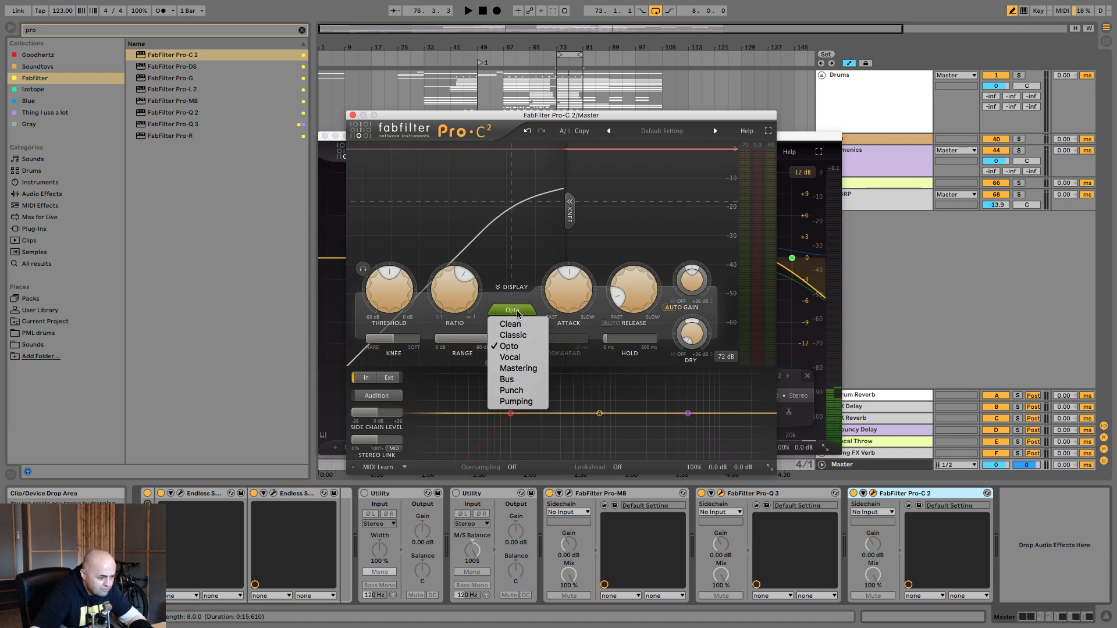
{"action": "left_click", "coordinate": [511, 357]}
{"action": "left_click", "coordinate": [513, 310]}
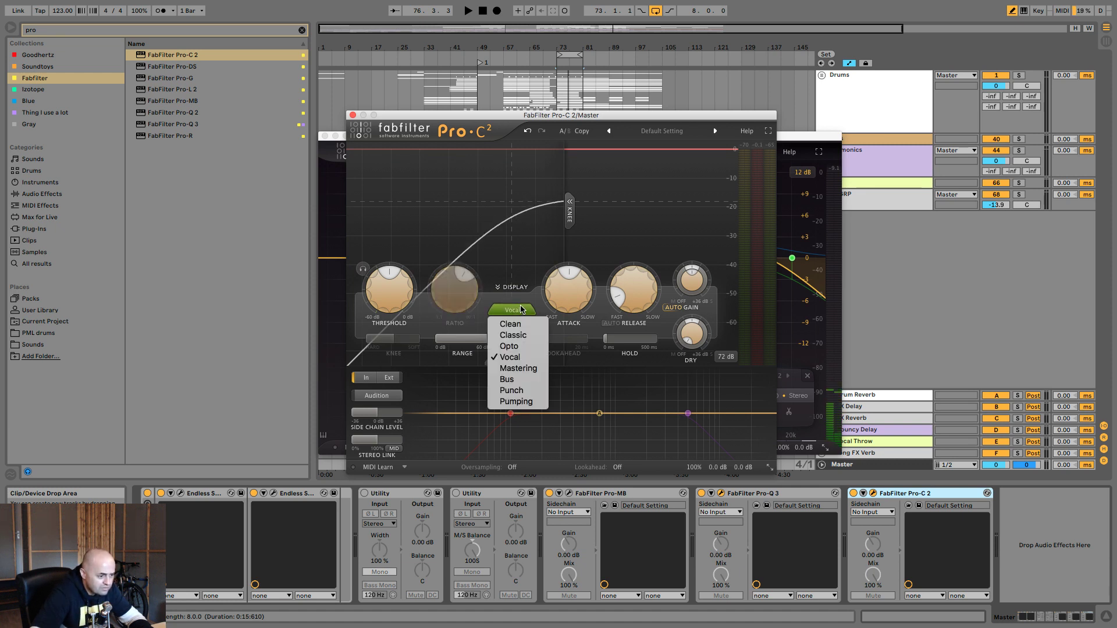
{"action": "left_click", "coordinate": [518, 346]}
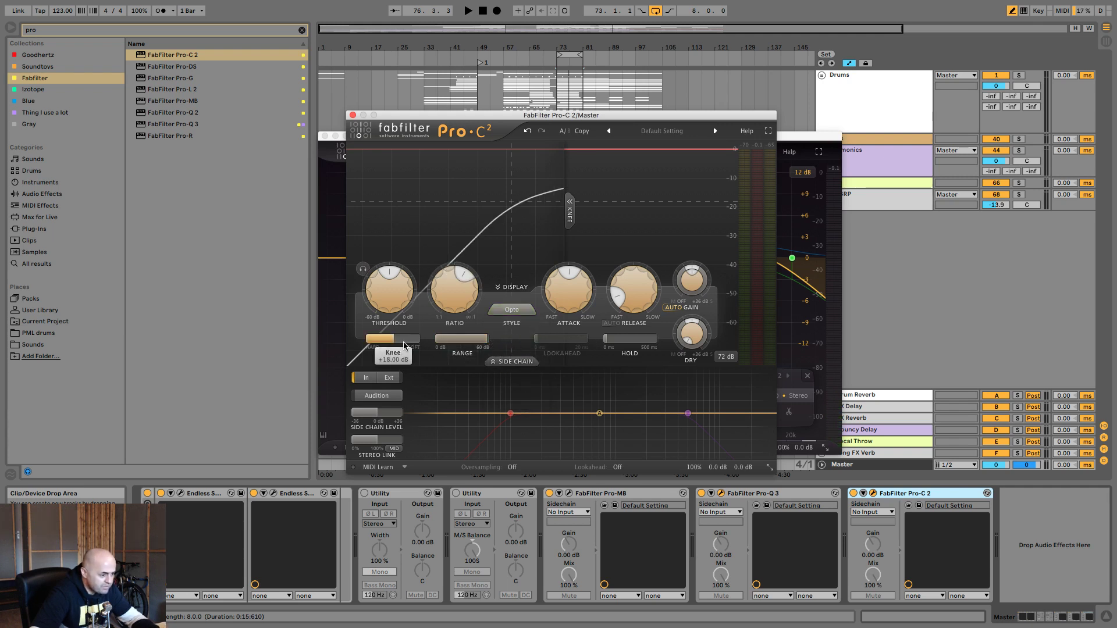
{"action": "left_click_drag", "start_coordinate": [400, 342], "coordinate": [388, 342]}
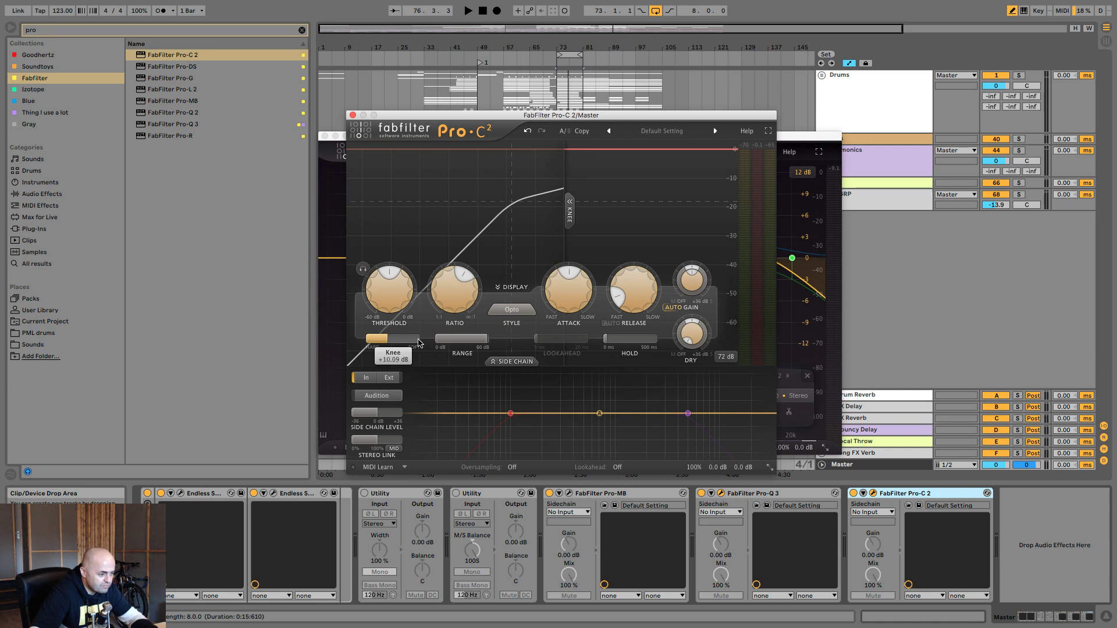
Step: Play the loop and, while auditioning the signal that triggers compression, shorten Pro-C 2's attack to below 27 ms
{"action": "key", "text": "space"}
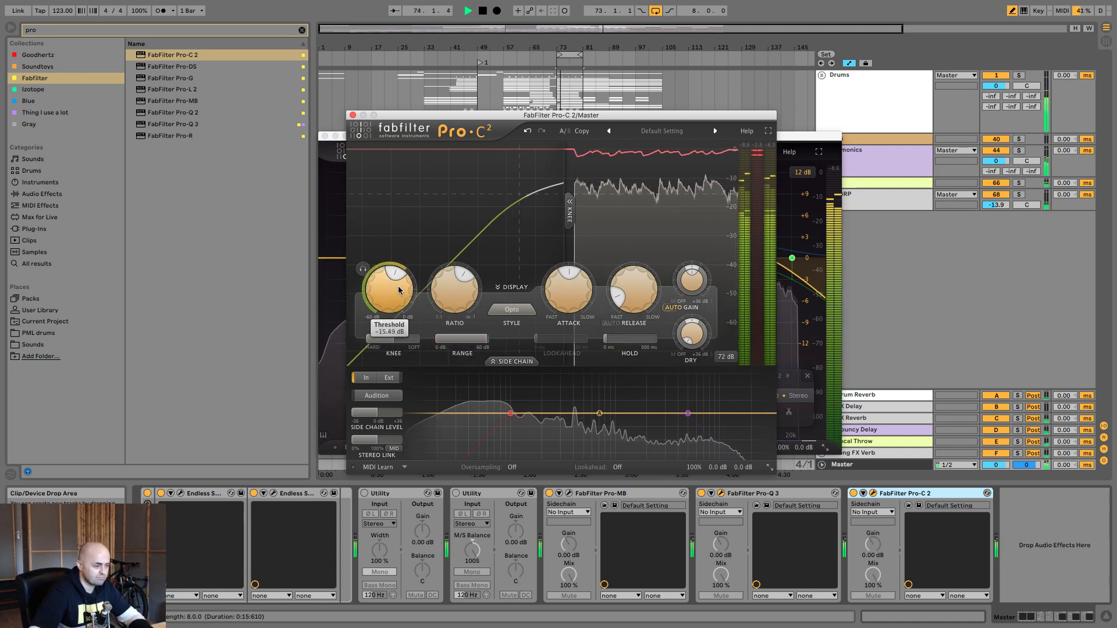
{"action": "left_click", "coordinate": [362, 269]}
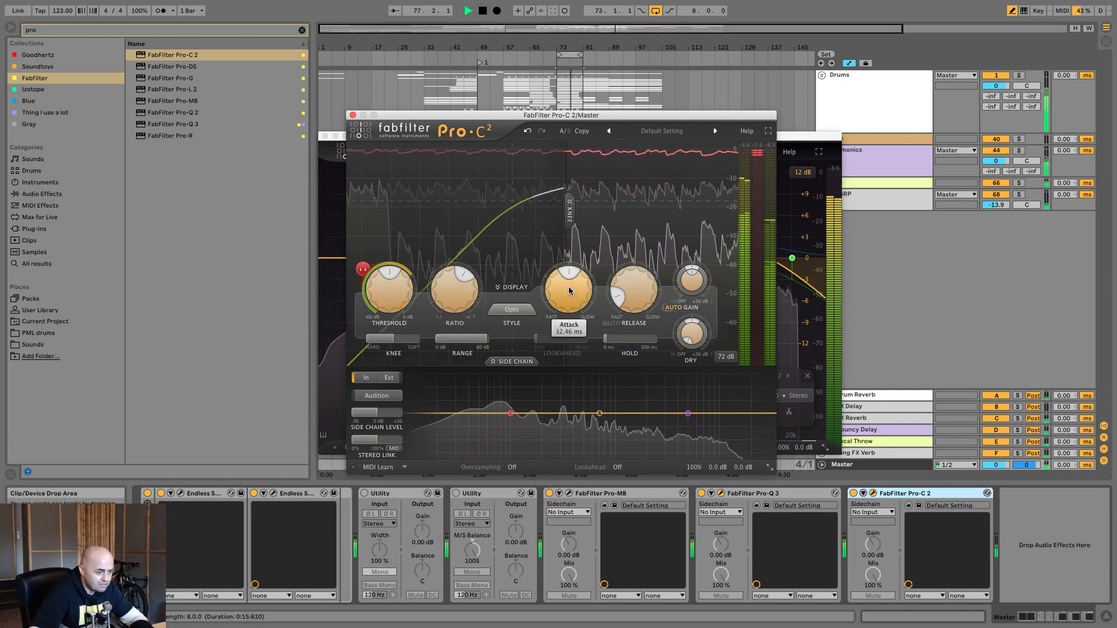
{"action": "left_click_drag", "start_coordinate": [570, 291], "coordinate": [572, 299]}
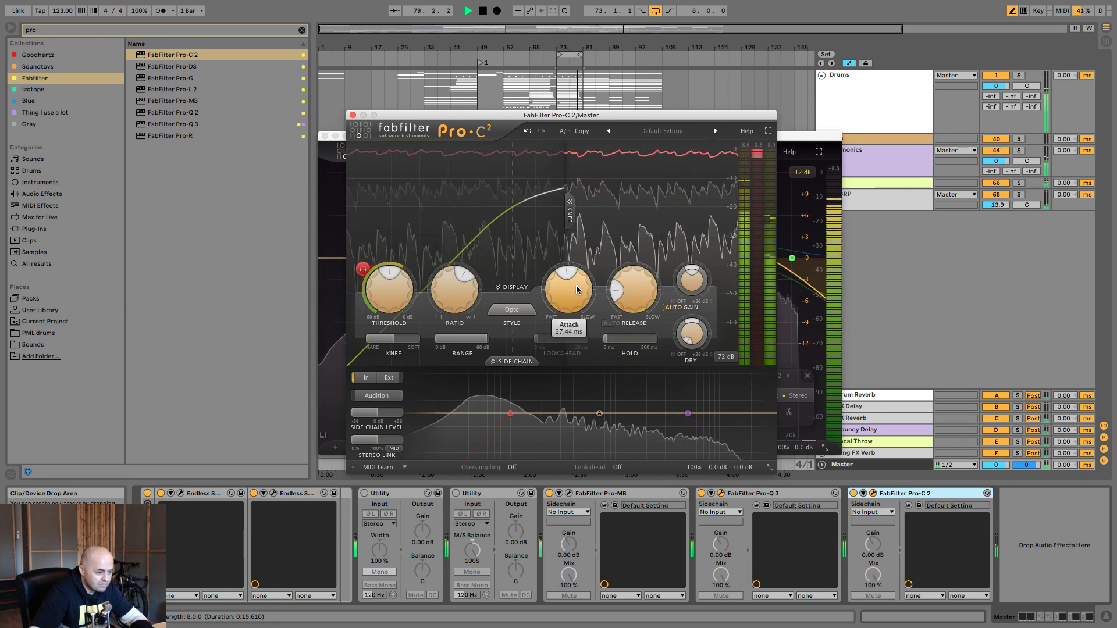
{"action": "left_click_drag", "start_coordinate": [576, 285], "coordinate": [577, 302]}
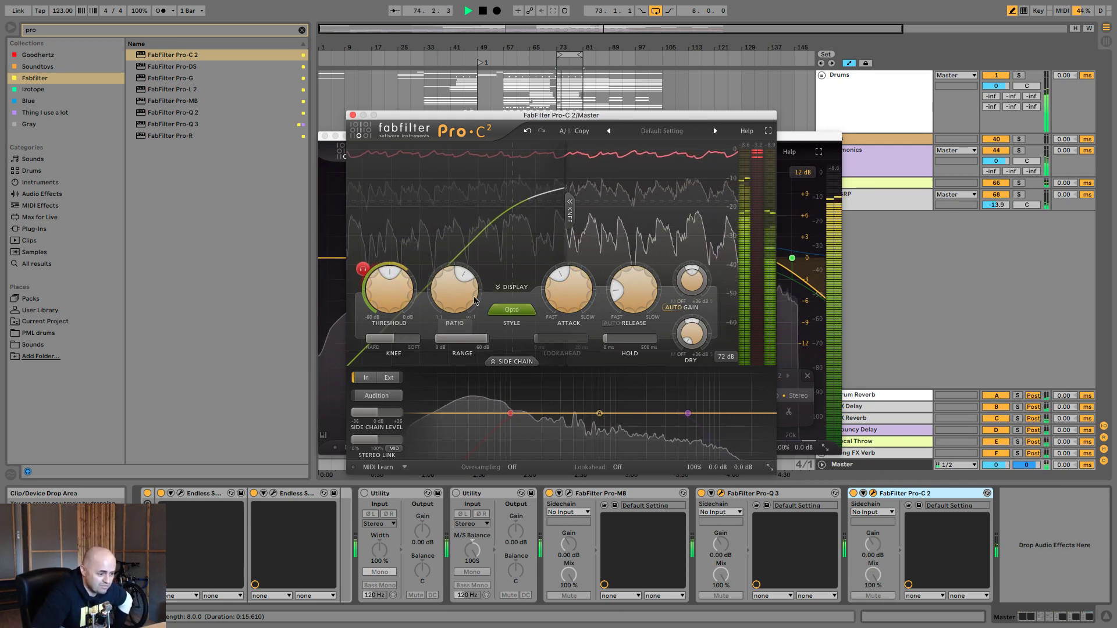
Step: Enable Pro-C 2's side chain low-cut filter at 24 dB/oct and set it to about 95.6 Hz
{"action": "mouse_move", "coordinate": [510, 413]}
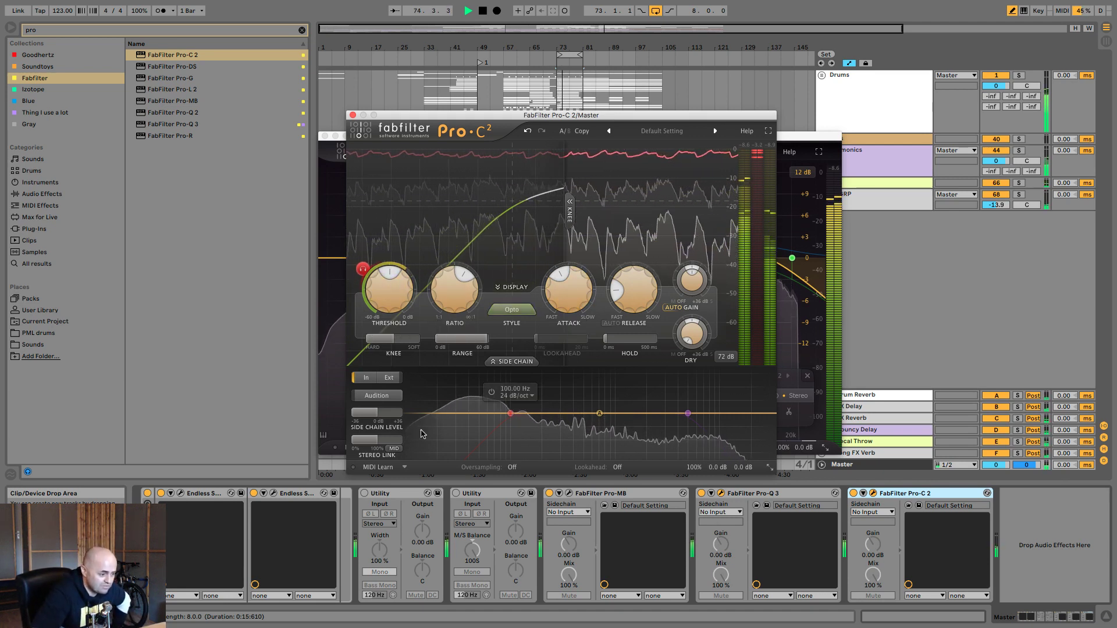
{"action": "left_click", "coordinate": [491, 392]}
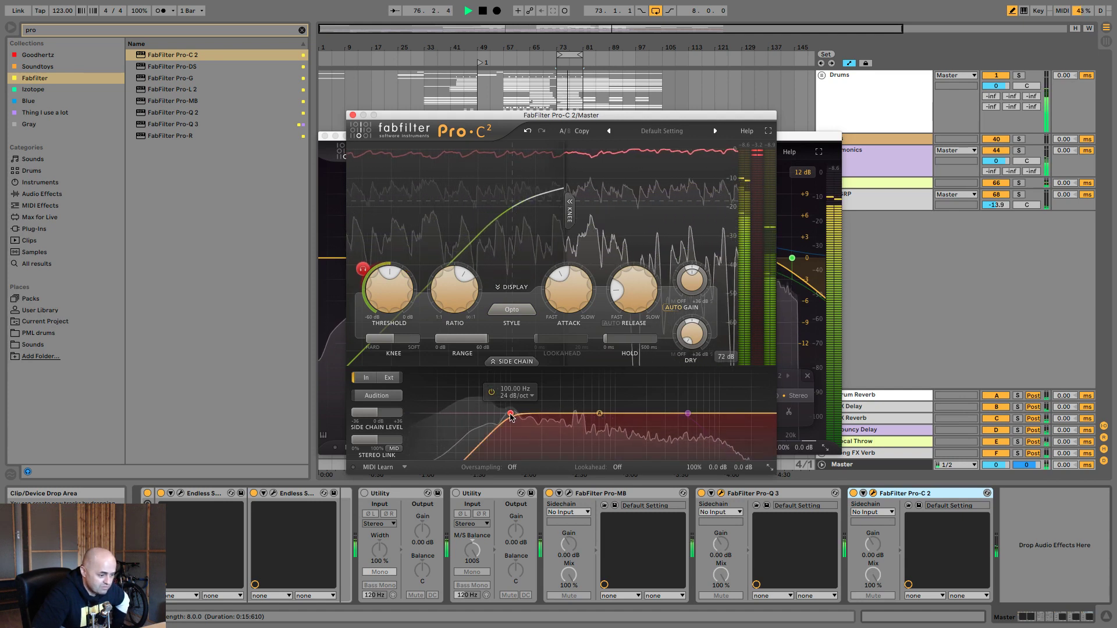
{"action": "mouse_move", "coordinate": [509, 414]}
{"action": "left_mouse_down"}
{"action": "mouse_move", "coordinate": [493, 416]}
{"action": "mouse_move", "coordinate": [508, 416]}
{"action": "left_mouse_up"}
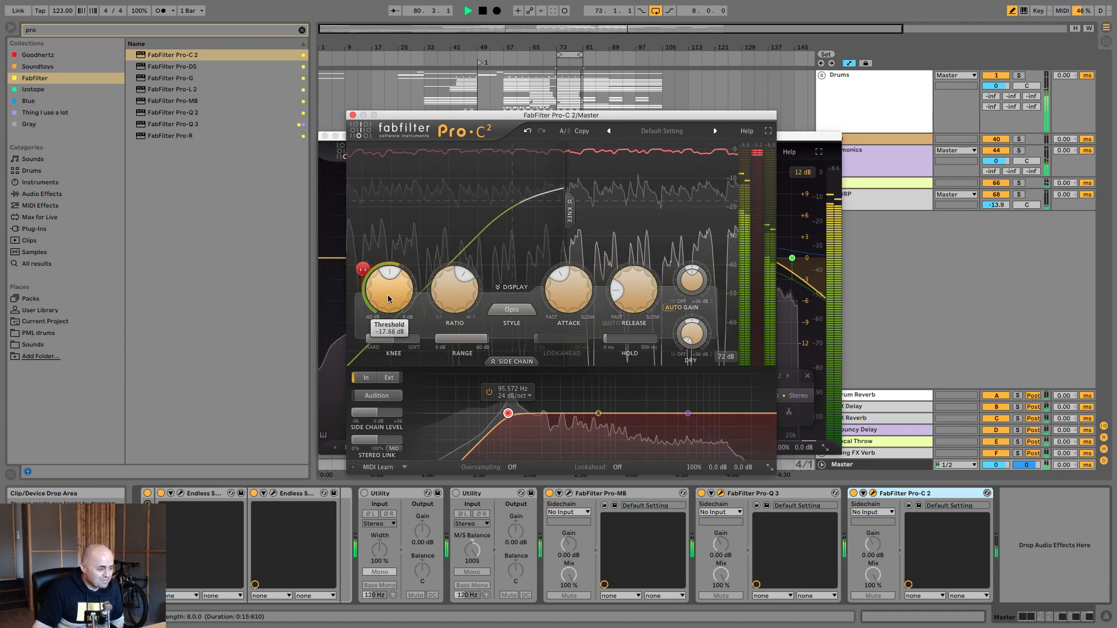
Step: Set Pro-C 2's threshold to about -18.2 dB, then restart the loop and turn off the triggered-signal audition
{"action": "mouse_move", "coordinate": [389, 298]}
{"action": "left_mouse_down"}
{"action": "mouse_move", "coordinate": [391, 318]}
{"action": "mouse_move", "coordinate": [396, 281]}
{"action": "left_mouse_up"}
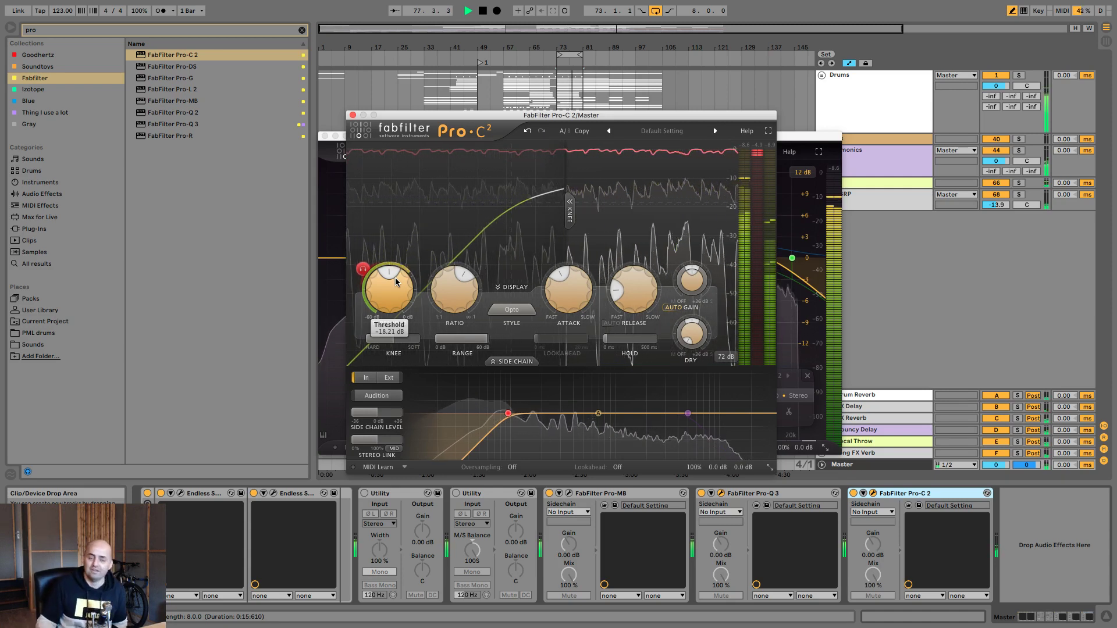
{"action": "key", "text": "space"}
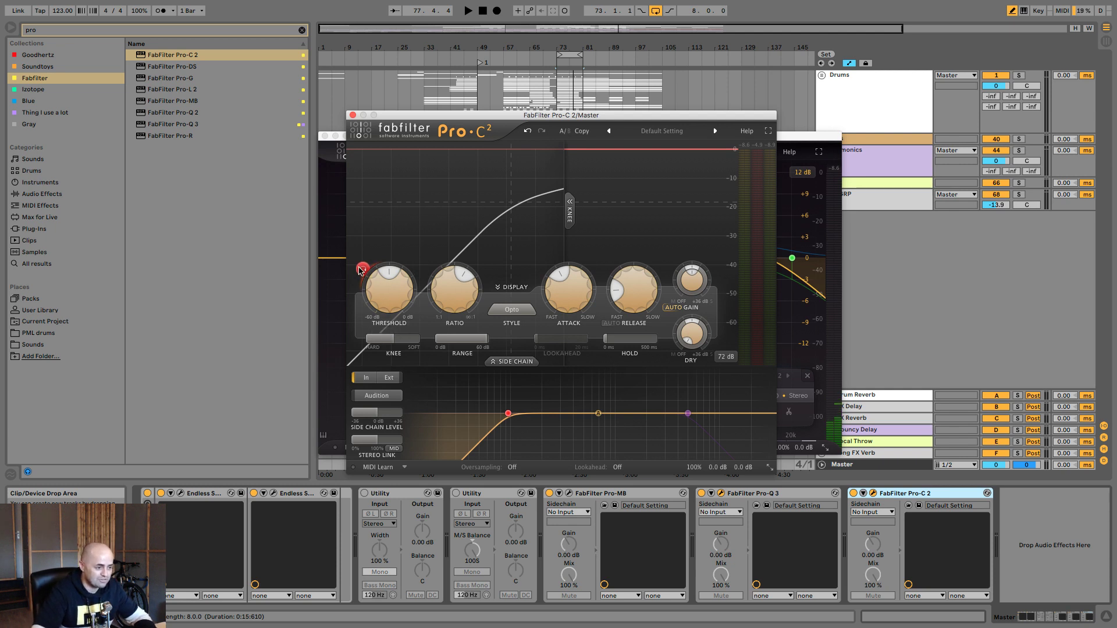
{"action": "key", "text": "space"}
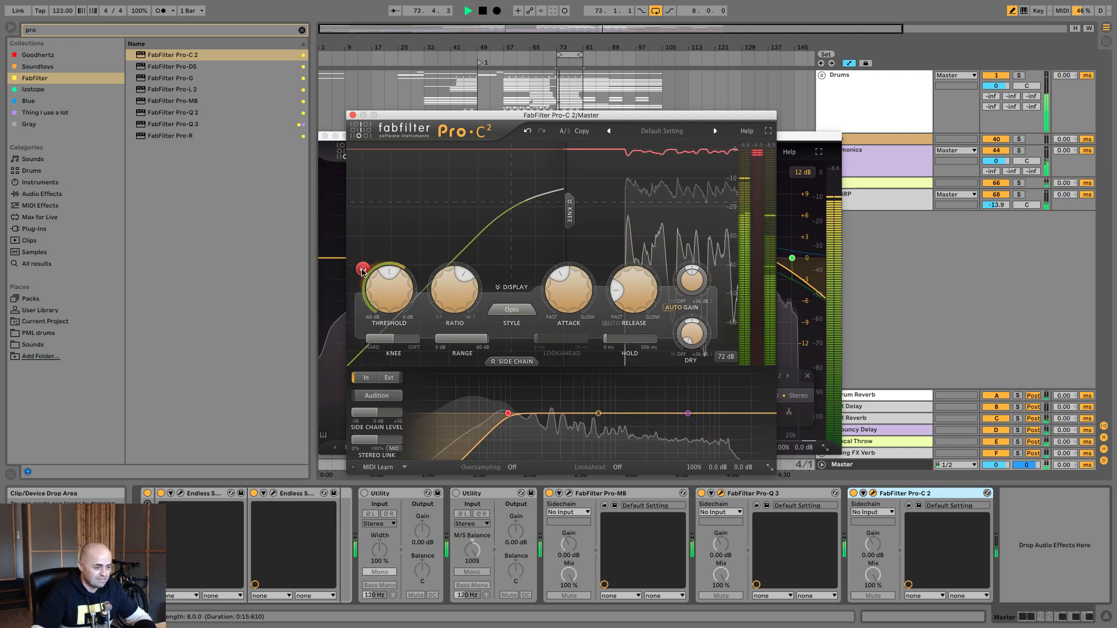
{"action": "key", "text": "space"}
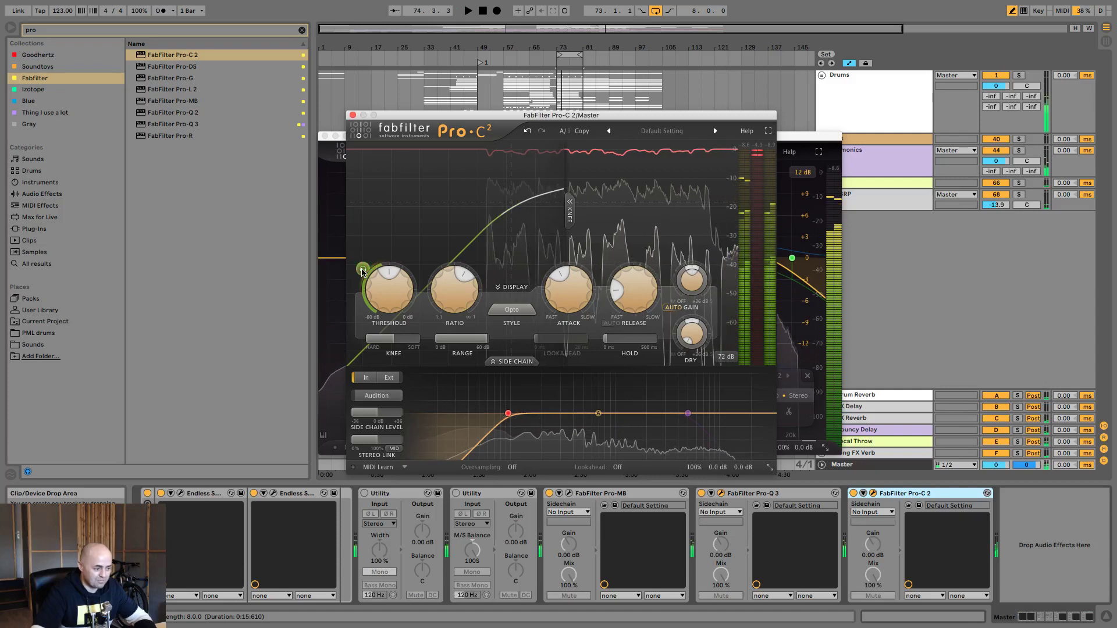
{"action": "key", "text": "space"}
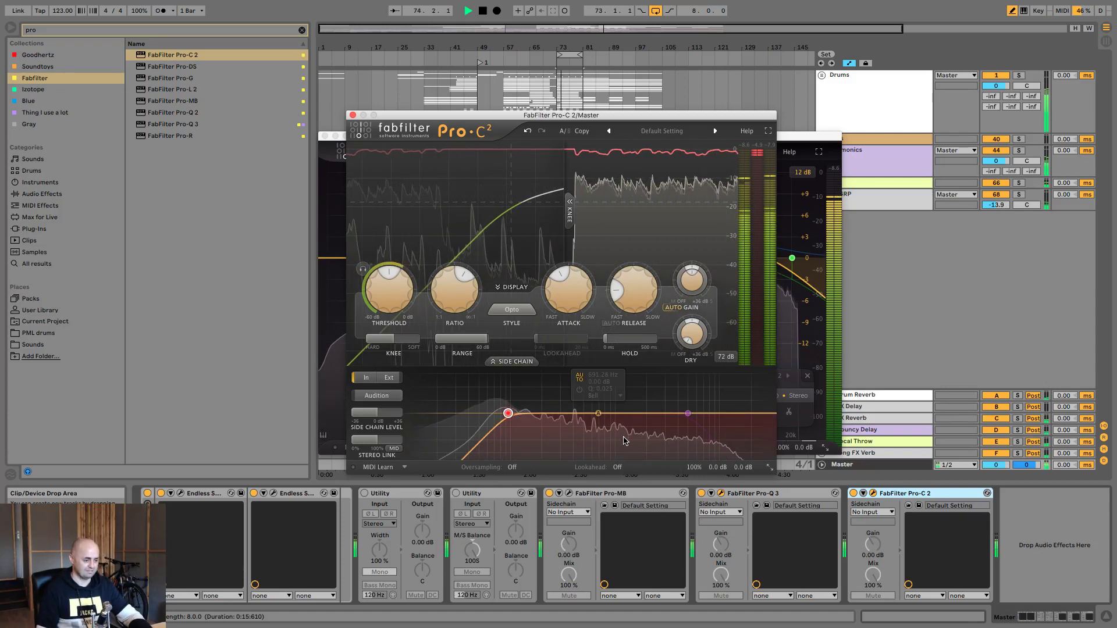
Step: Move Pro-Q 3 after Pro-C 2 on the Master track and compare the loop with Pro-C 2 bypassed and active
{"action": "left_click_drag", "start_coordinate": [770, 494], "coordinate": [966, 506]}
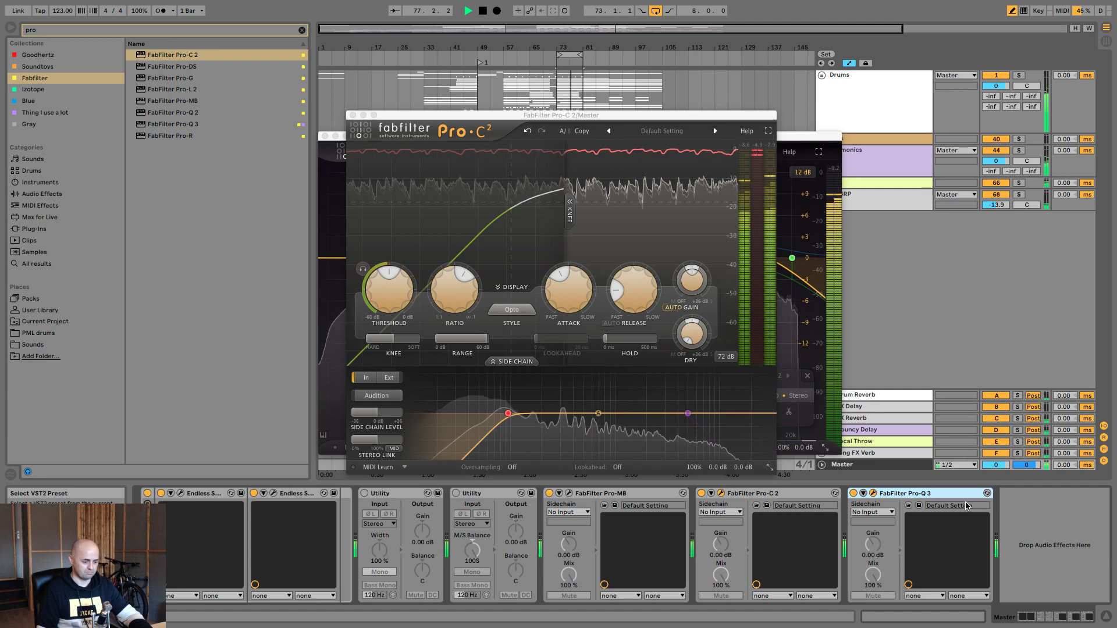
{"action": "left_click", "coordinate": [702, 493]}
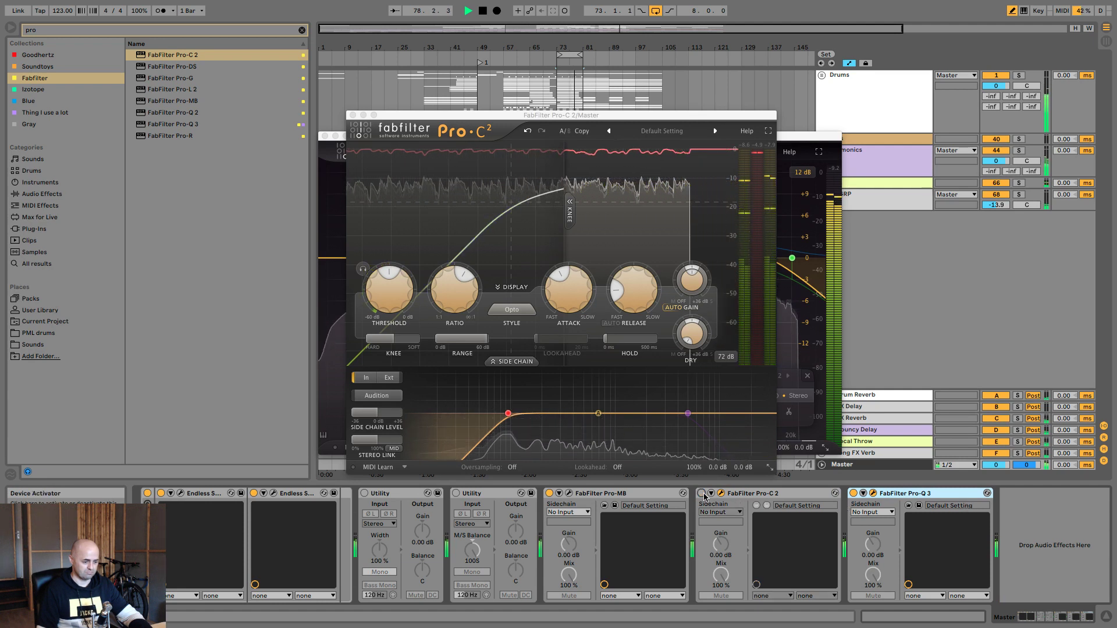
{"action": "left_click", "coordinate": [702, 493]}
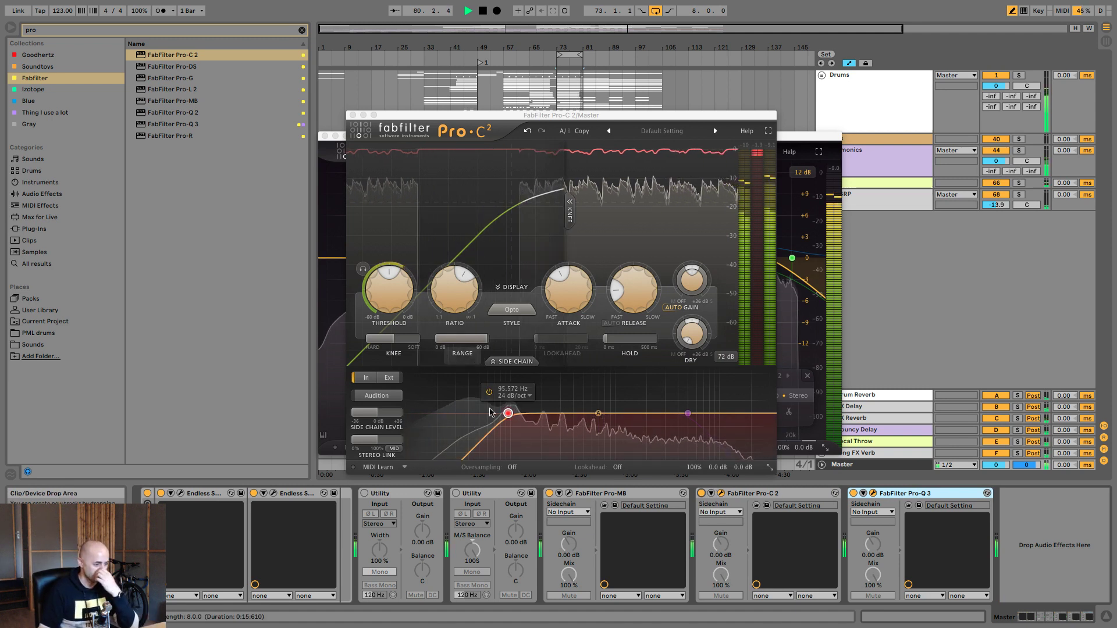
Step: Set the side chain low cut to about 100 Hz and boost the side chain's middle band while auditioning the triggered signal
{"action": "mouse_move", "coordinate": [508, 413]}
{"action": "left_mouse_down"}
{"action": "mouse_move", "coordinate": [440, 417]}
{"action": "mouse_move", "coordinate": [508, 416]}
{"action": "left_mouse_up"}
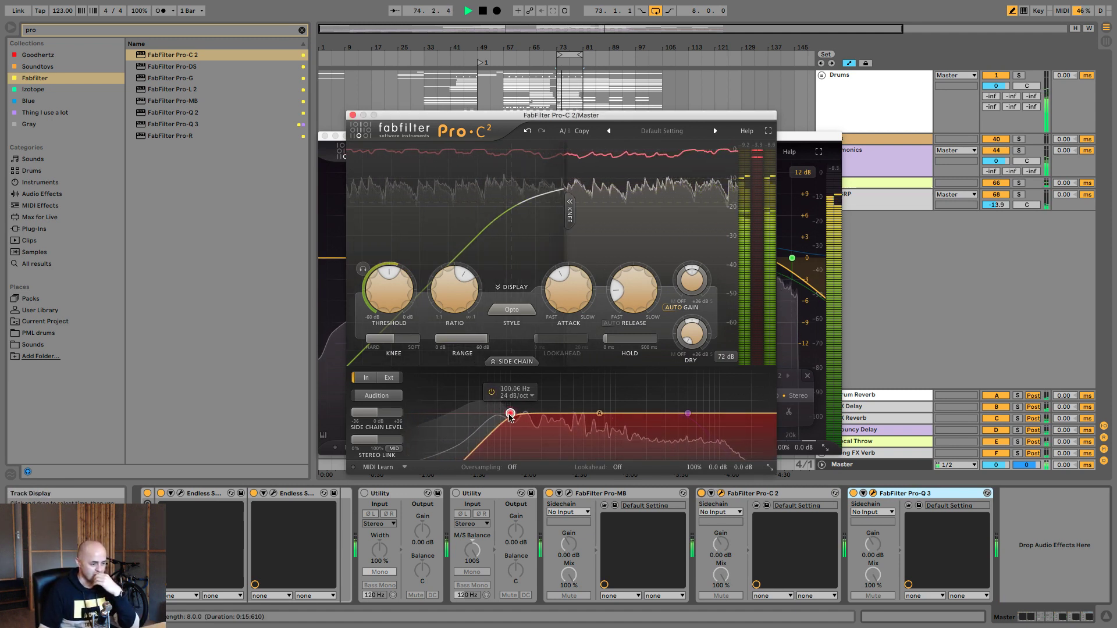
{"action": "left_click", "coordinate": [363, 269]}
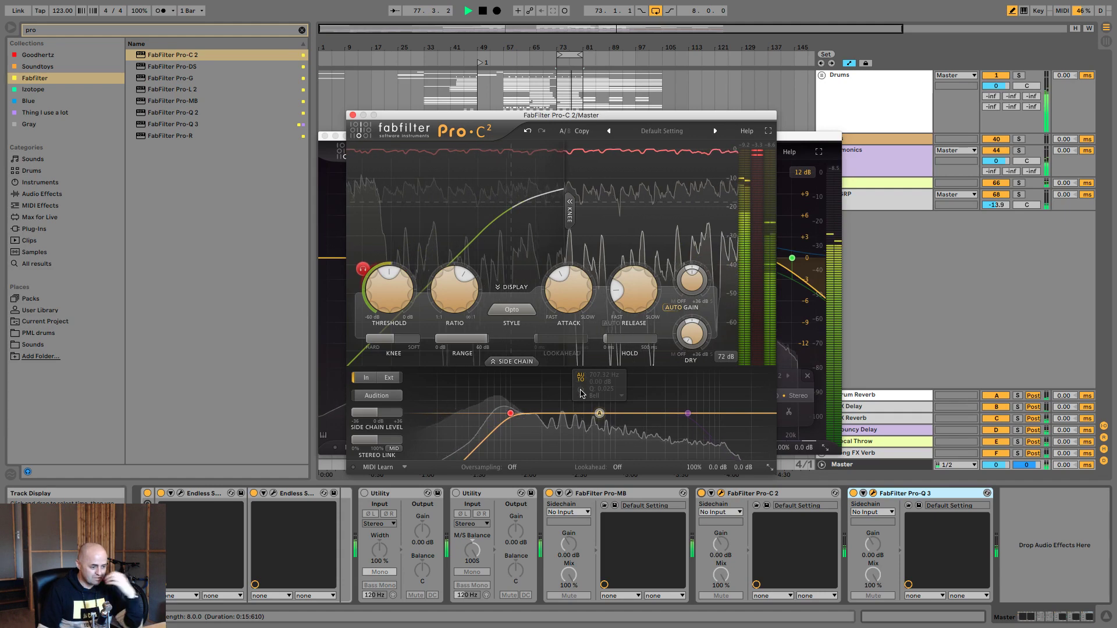
{"action": "left_click_drag", "start_coordinate": [599, 413], "coordinate": [620, 401]}
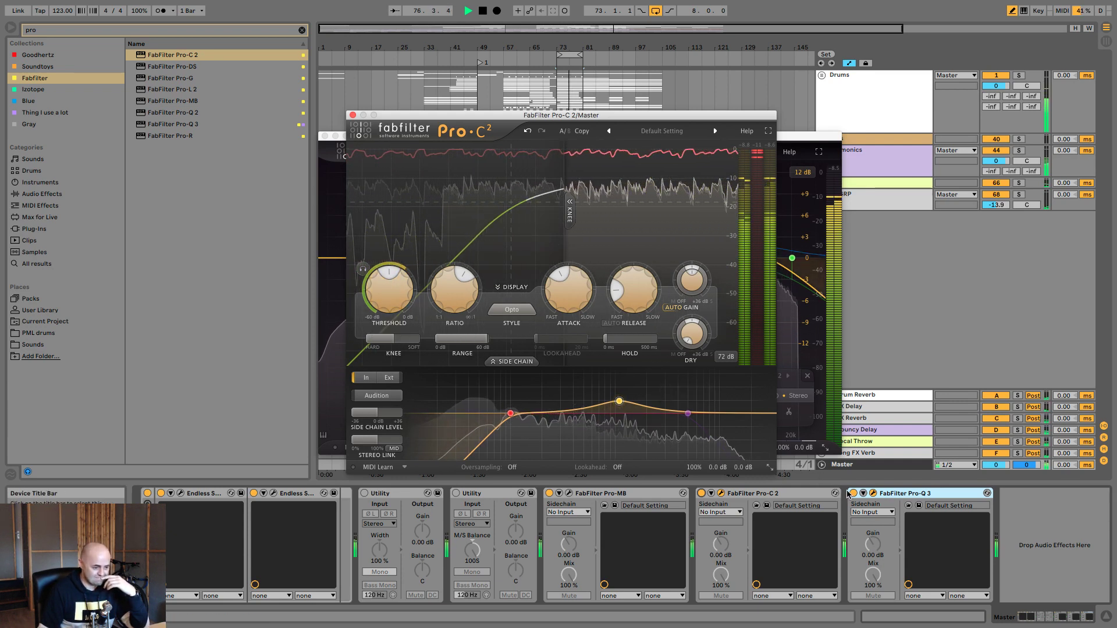
Step: Add a bell band in Pro-Q 3 at about 3090 Hz with a 0.78 dB boost and a Q of 1
{"action": "left_click", "coordinate": [873, 495]}
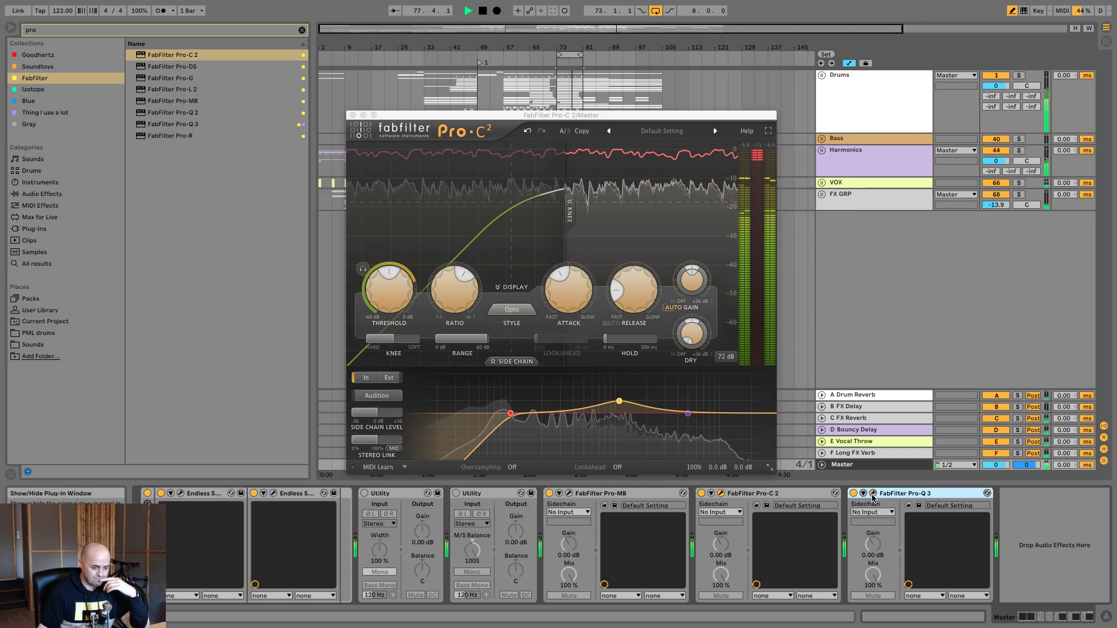
{"action": "left_click", "coordinate": [872, 495]}
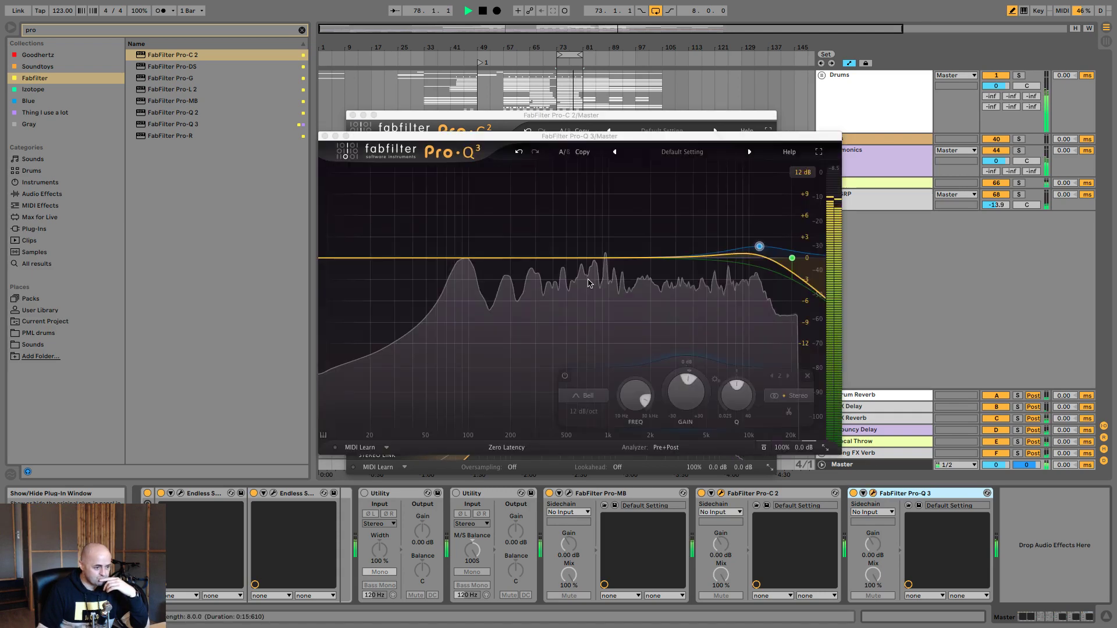
{"action": "double_click", "coordinate": [598, 244]}
{"action": "left_click_drag", "start_coordinate": [598, 244], "coordinate": [677, 254]}
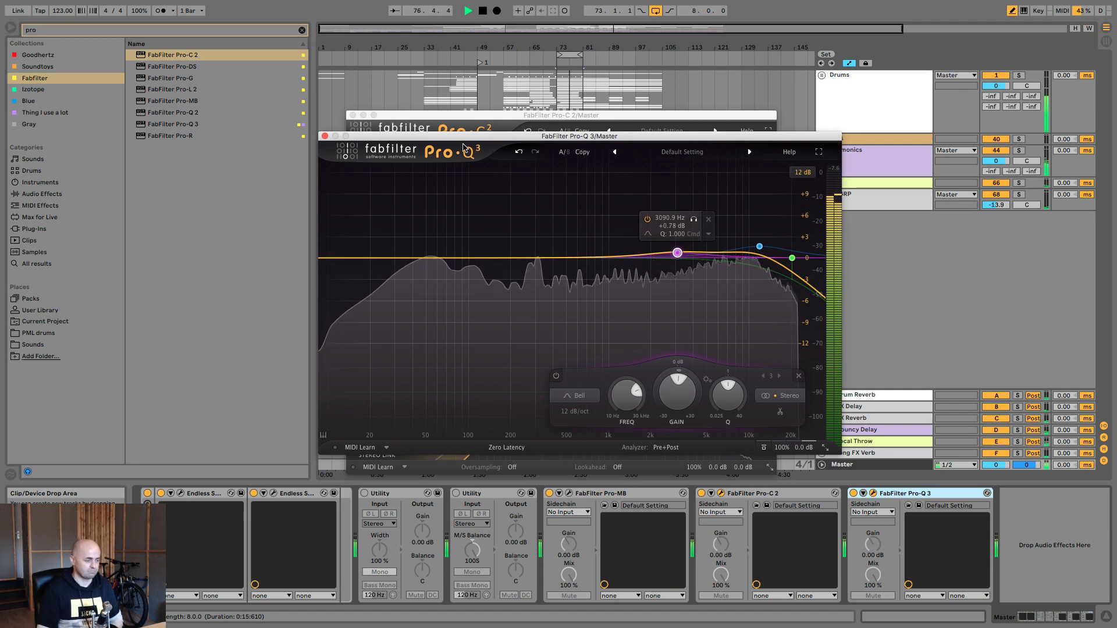
Step: Close the Pro-Q 3 and Pro-C 2 windows and stop playback
{"action": "left_click", "coordinate": [324, 136]}
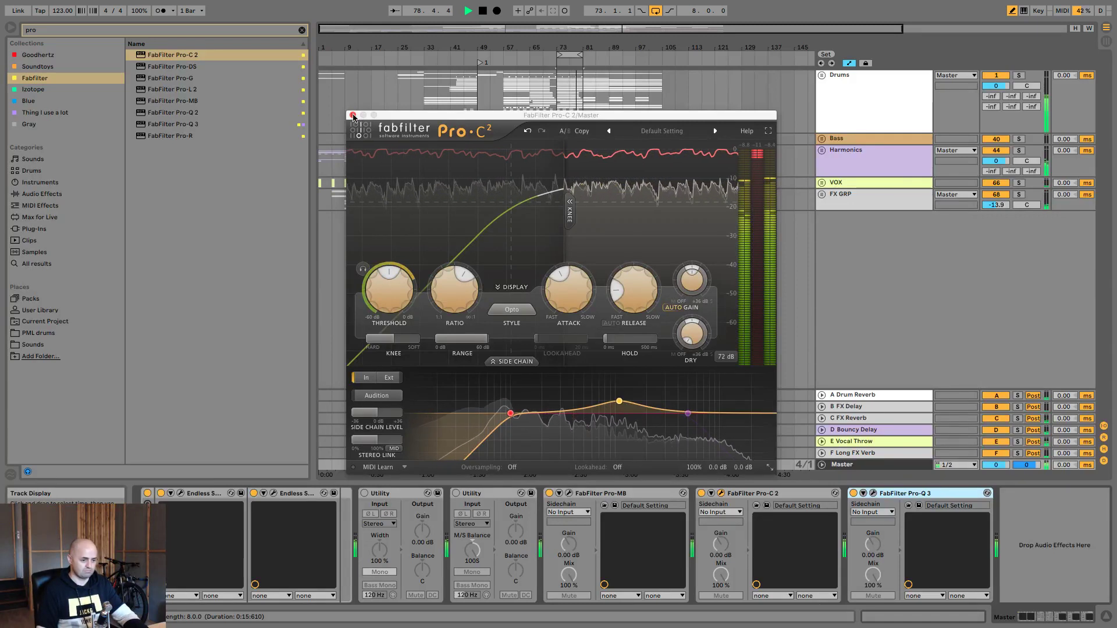
{"action": "left_click", "coordinate": [353, 115]}
{"action": "key", "text": "space"}
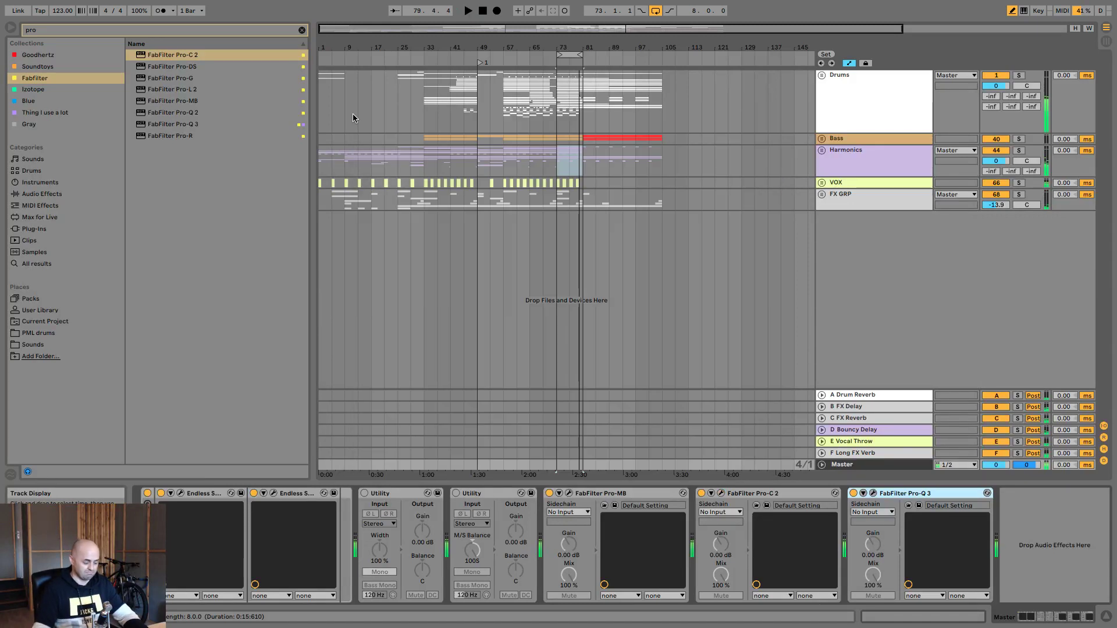
Step: Map key 3 to Pro-C 2's on/off switch and remove the stray key 3 mapping that selects the device
{"action": "key", "text": "ctrl+k"}
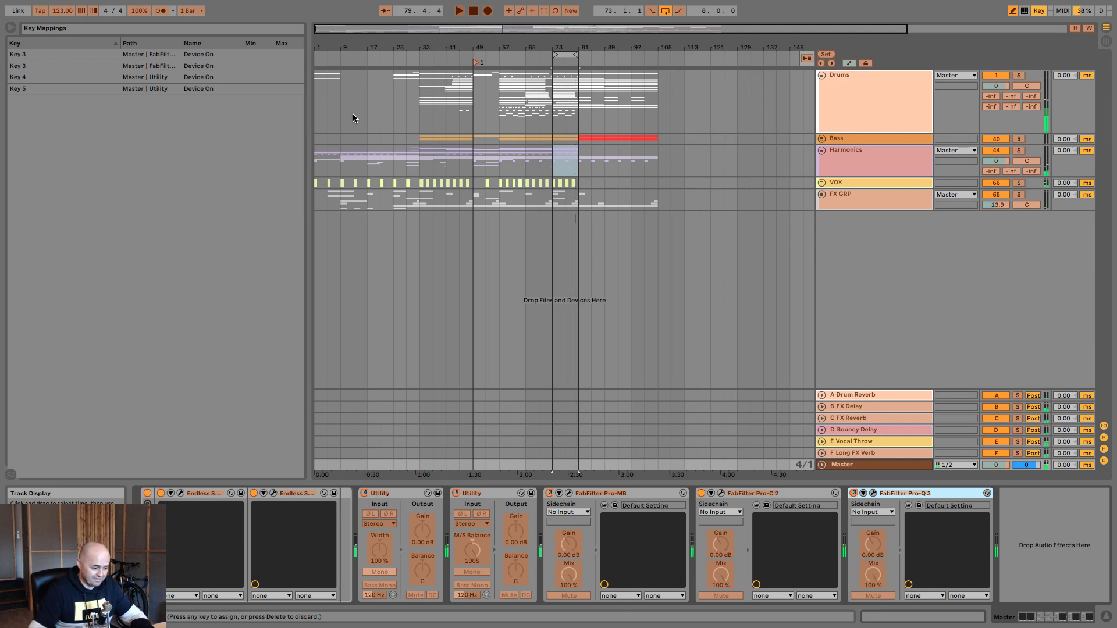
{"action": "left_click", "coordinate": [742, 493]}
{"action": "key", "text": "3"}
{"action": "left_click", "coordinate": [702, 493]}
{"action": "key", "text": "3"}
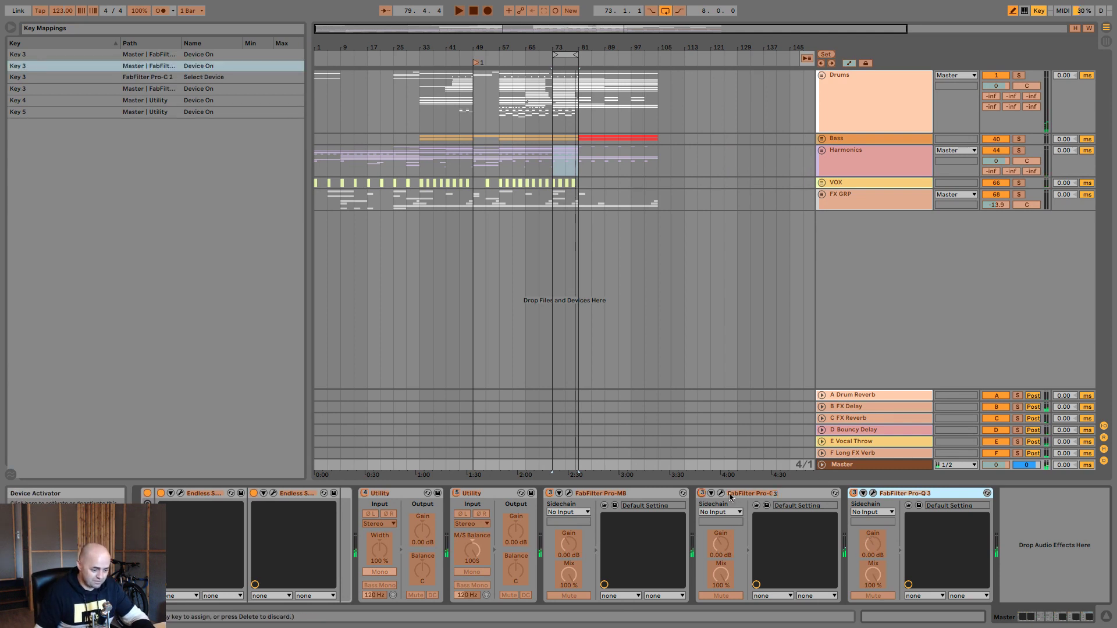
{"action": "left_click", "coordinate": [762, 494]}
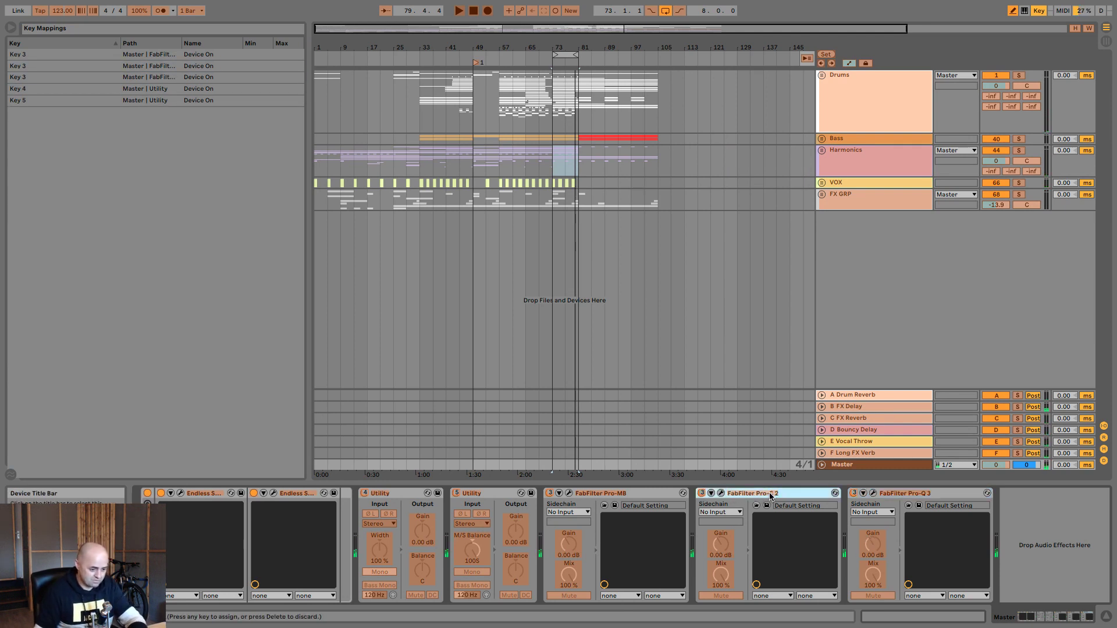
Step: Exit key mapping mode, play the loop at bar 73 and compare the three FabFilter master devices switched on and off
{"action": "key", "text": "ctrl+k"}
{"action": "key", "text": "3"}
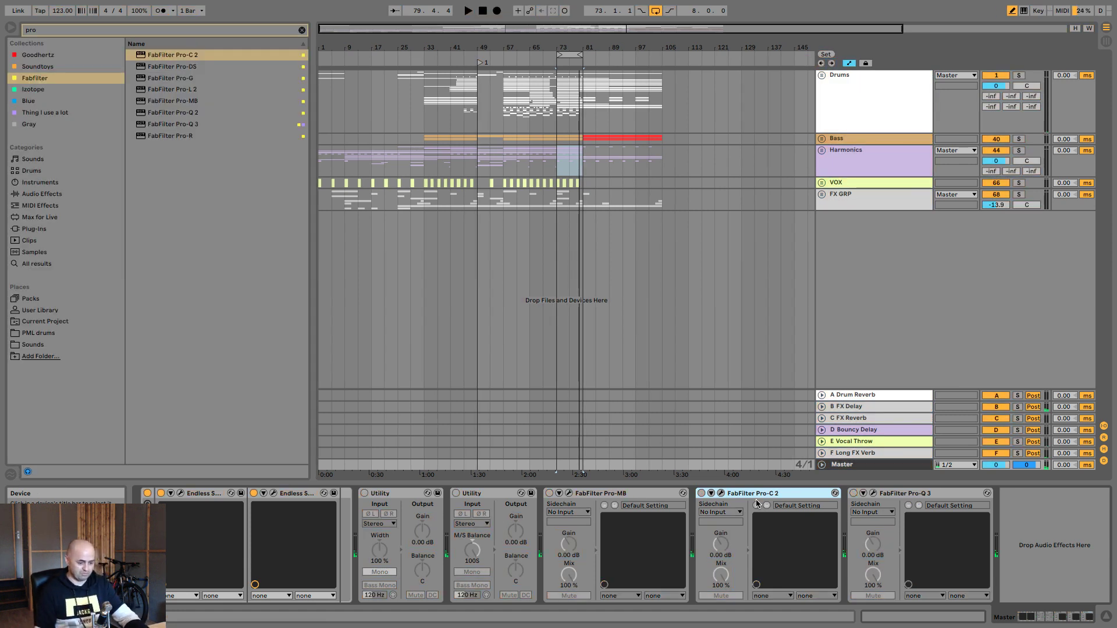
{"action": "key", "text": "space"}
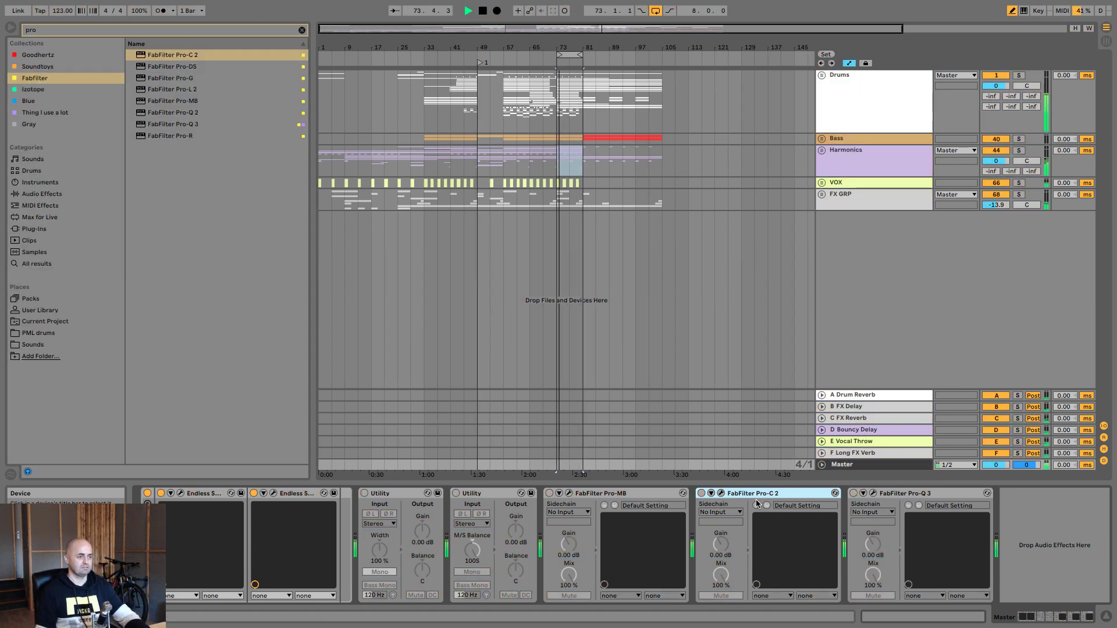
{"action": "key", "text": "3"}
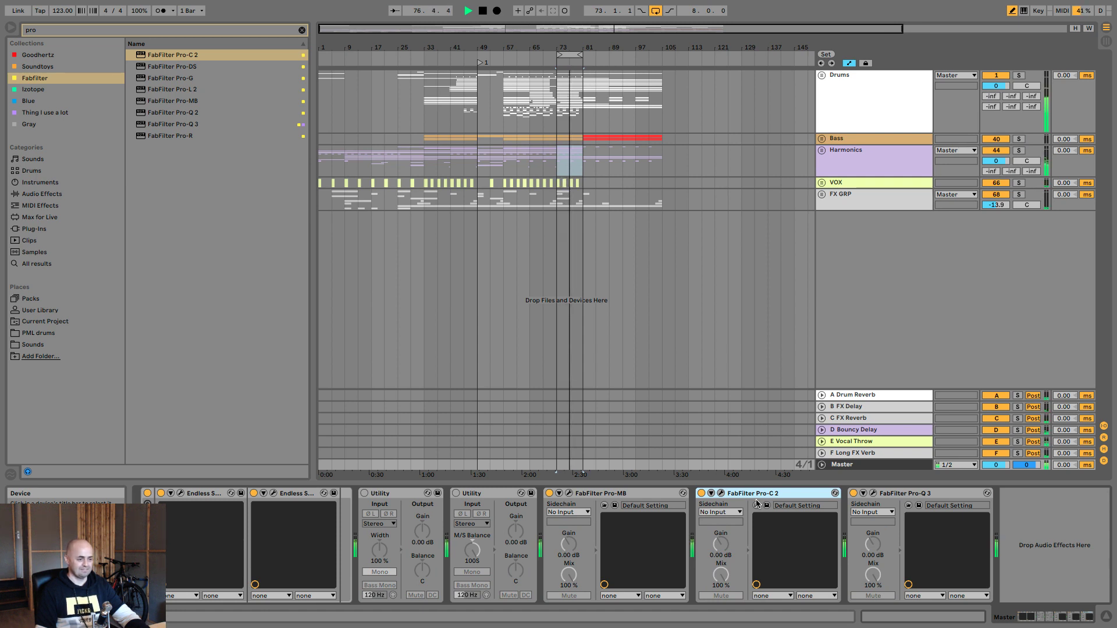
{"action": "key", "text": "1"}
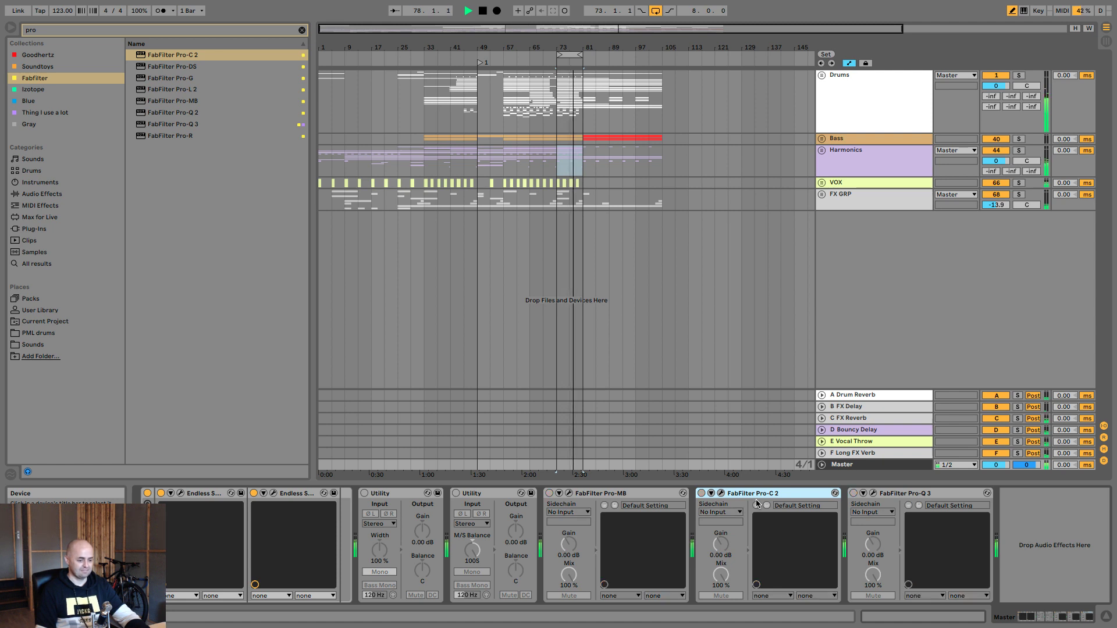
{"action": "key", "text": "0"}
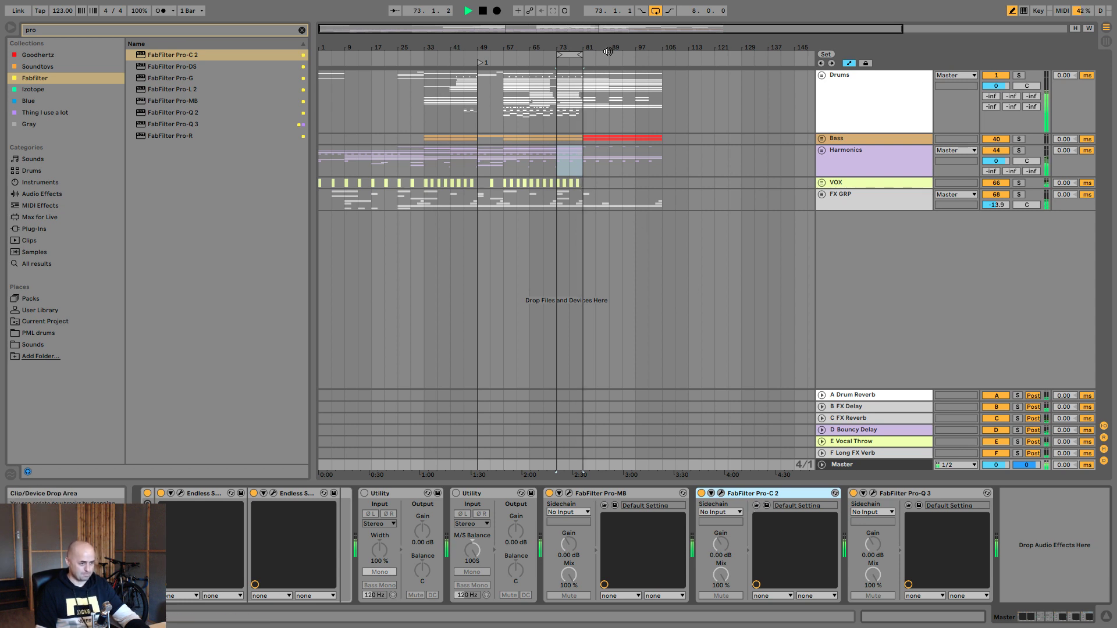
Step: Move the 8-bar loop to bar 41 and compare the FabFilter master devices on and off during playback
{"action": "key", "text": "space"}
{"action": "left_click_drag", "start_coordinate": [561, 57], "coordinate": [469, 71]}
{"action": "key", "text": "space"}
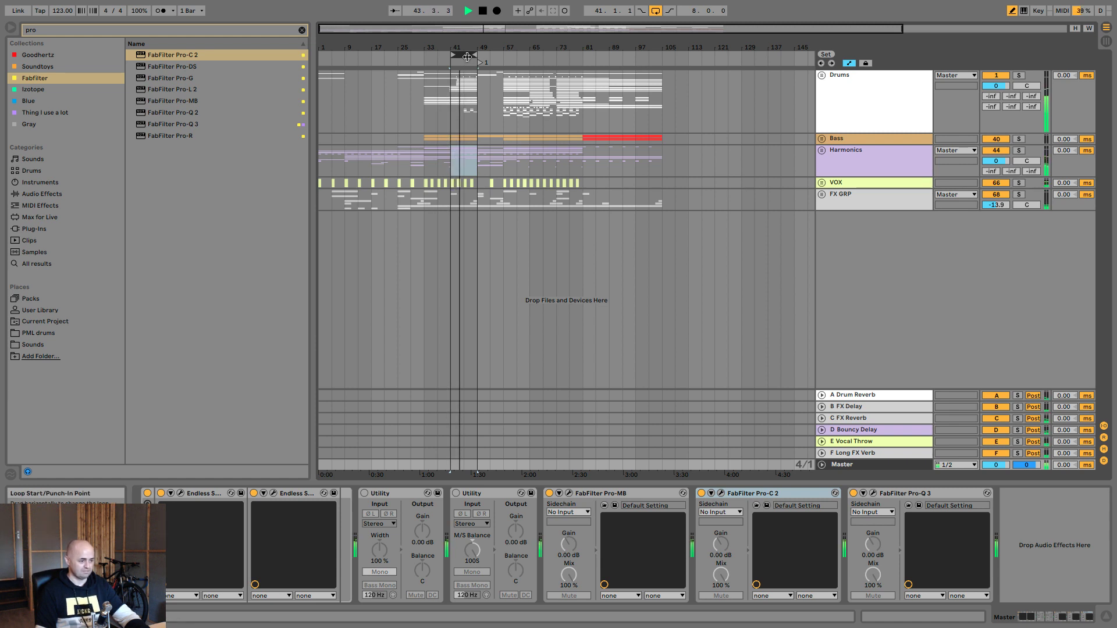
{"action": "key", "text": "1"}
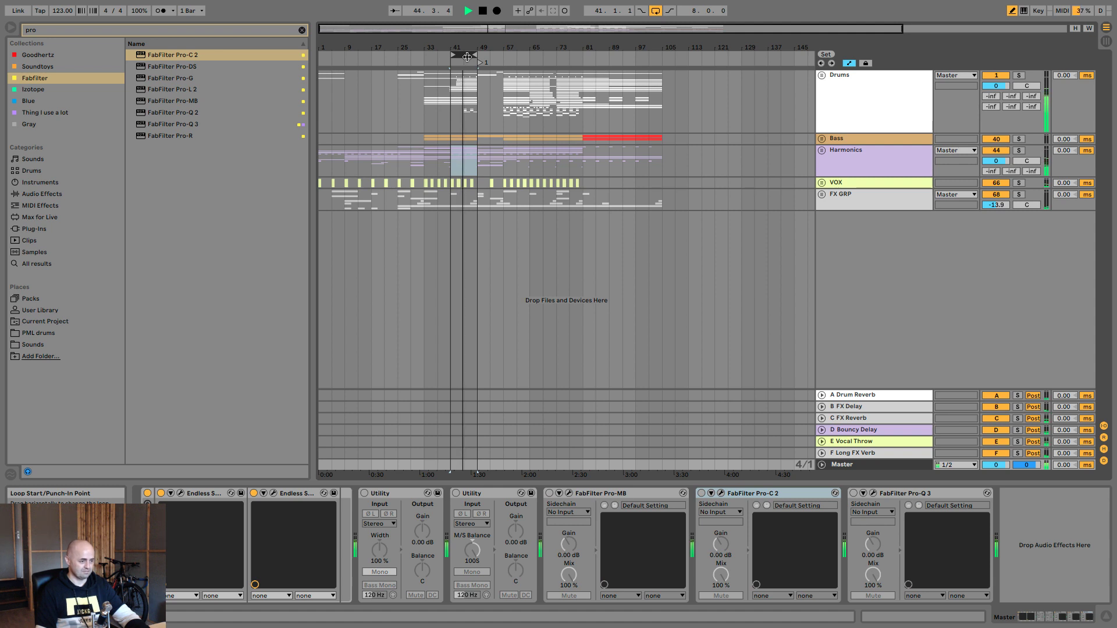
{"action": "key", "text": "1"}
Step: Stop playback and stretch the loop over the whole arrangement, starting at bar 1 with a length of 108 bars
{"action": "left_click_drag", "start_coordinate": [474, 55], "coordinate": [679, 82]}
{"action": "key", "text": "space"}
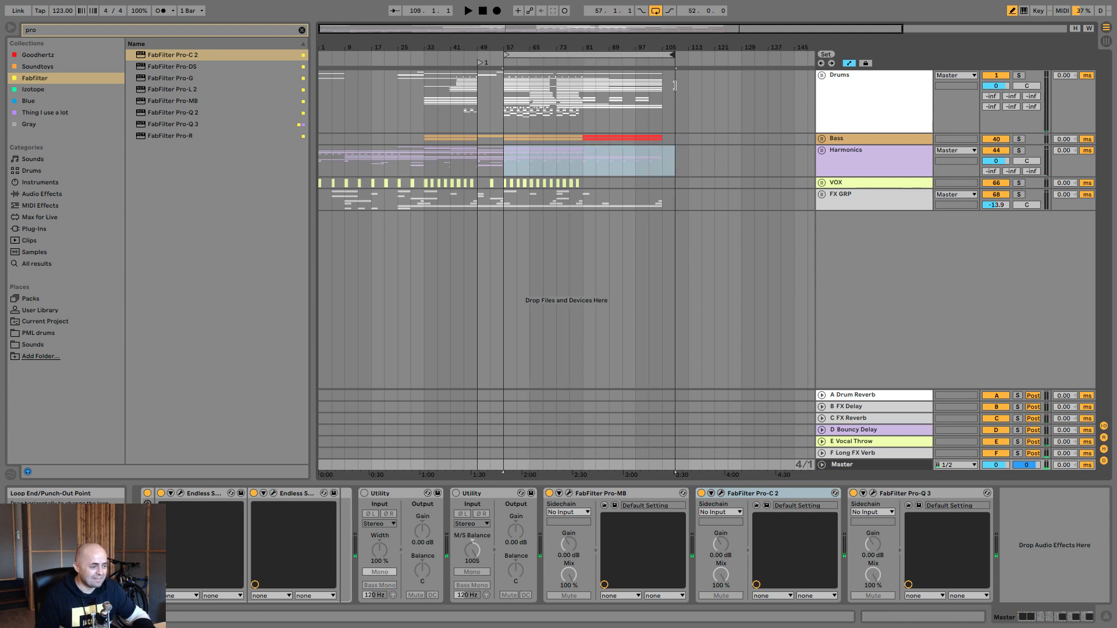
{"action": "left_click_drag", "start_coordinate": [506, 55], "coordinate": [295, 57]}
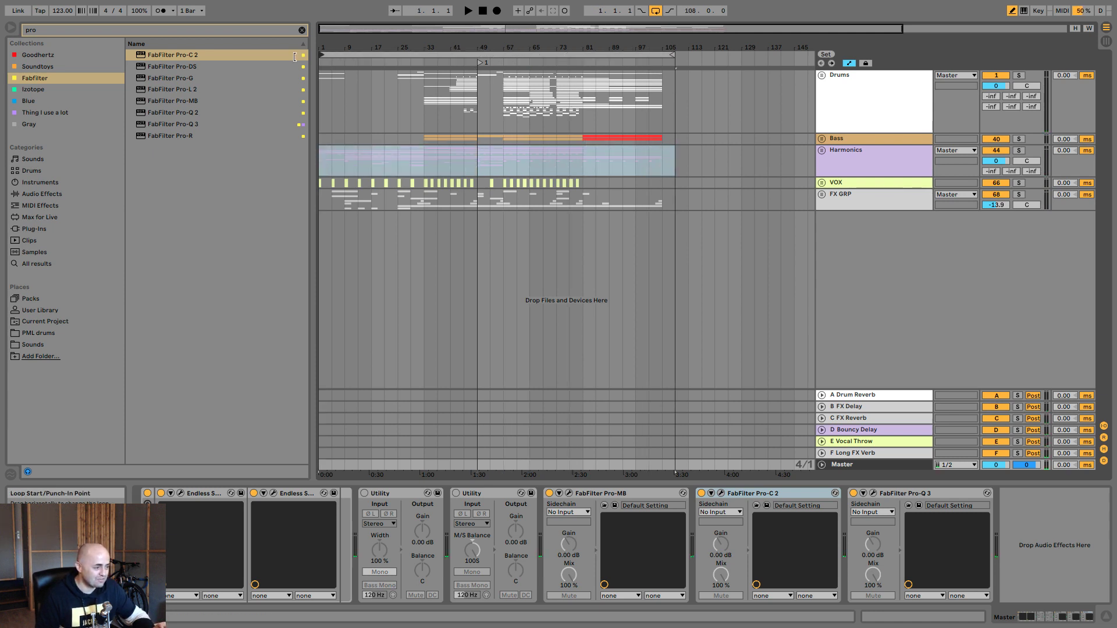